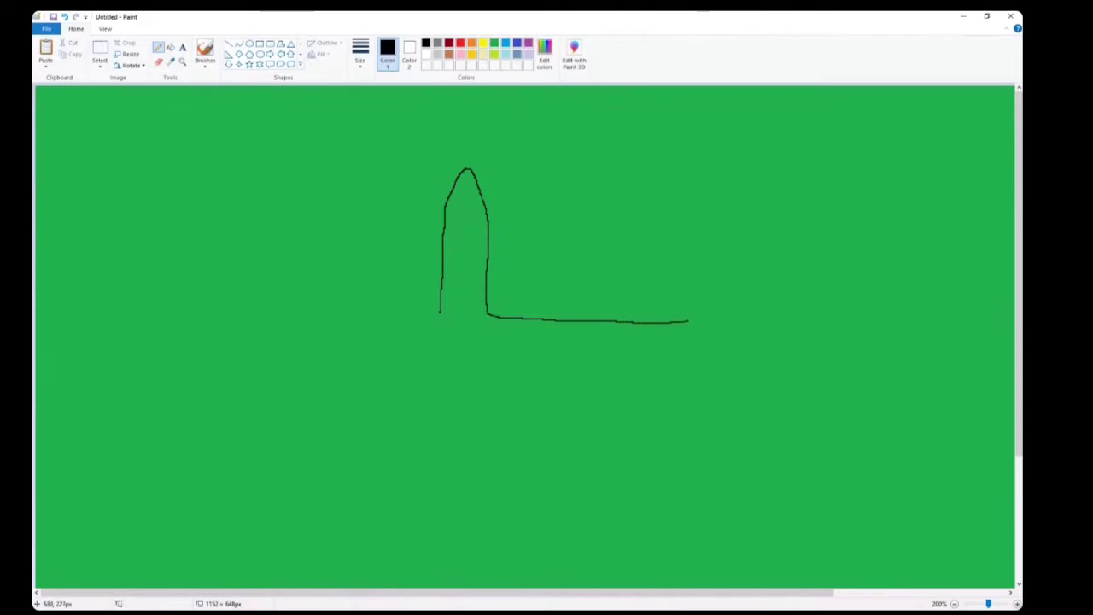
- Draw both long straight wings and the tapering rear fuselage of the top-view airplane in black pencil
{"action": "mouse_move", "coordinate": [439, 316]}
{"action": "left_mouse_down"}
{"action": "mouse_move", "coordinate": [279, 317]}
{"action": "mouse_move", "coordinate": [255, 328]}
{"action": "left_mouse_up"}
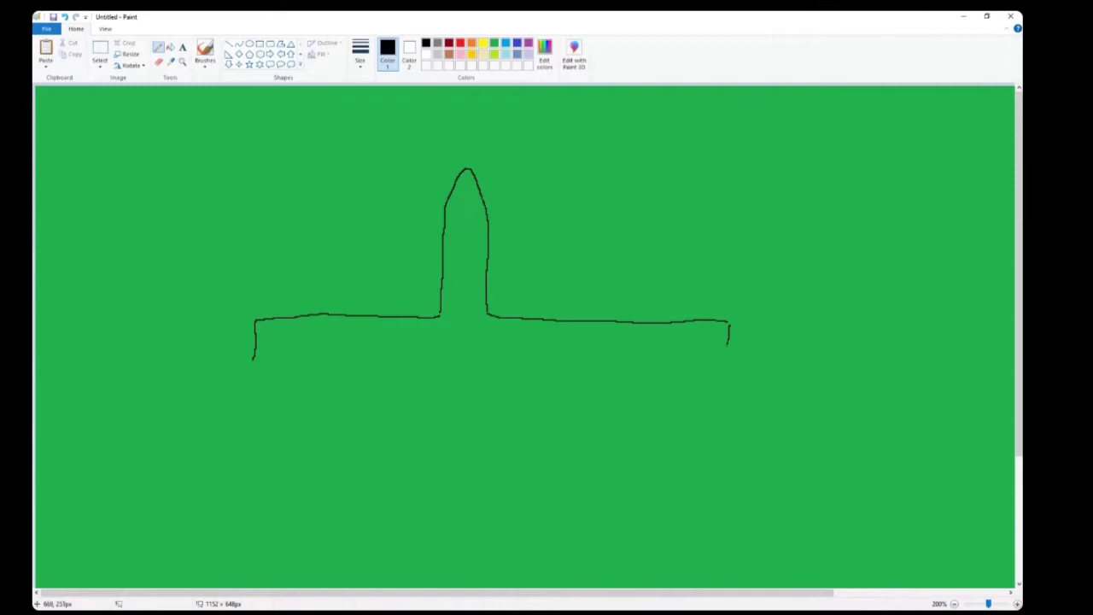
{"action": "left_click_drag", "start_coordinate": [730, 326], "coordinate": [727, 349]}
{"action": "mouse_move", "coordinate": [729, 351]}
{"action": "left_mouse_down"}
{"action": "mouse_move", "coordinate": [615, 380]}
{"action": "mouse_move", "coordinate": [505, 385]}
{"action": "mouse_move", "coordinate": [469, 466]}
{"action": "left_mouse_up"}
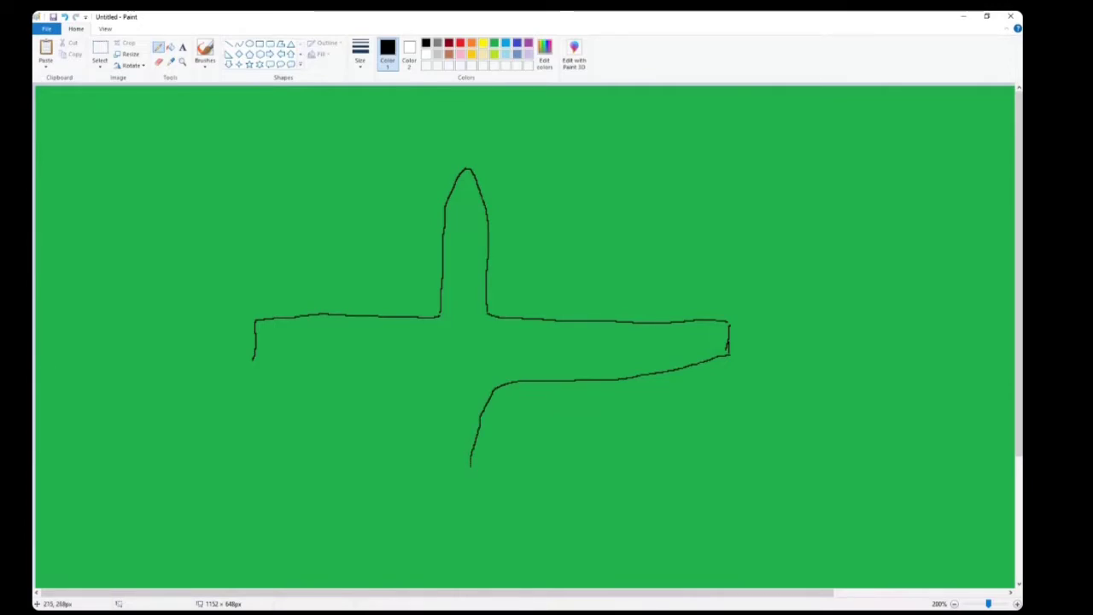
{"action": "mouse_move", "coordinate": [254, 359]}
{"action": "left_mouse_down"}
{"action": "mouse_move", "coordinate": [419, 381]}
{"action": "mouse_move", "coordinate": [451, 415]}
{"action": "mouse_move", "coordinate": [466, 488]}
{"action": "left_mouse_up"}
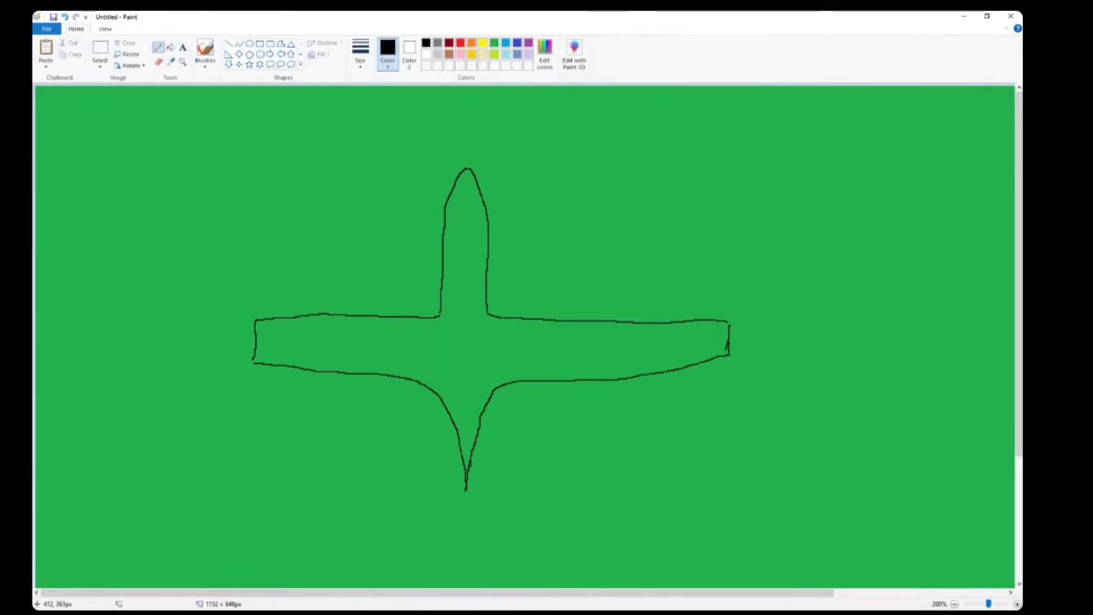
- Add a tailplane, a teardrop cockpit on the nose section and small side bulges on the rear fuselage
{"action": "mouse_move", "coordinate": [464, 458]}
{"action": "left_mouse_down"}
{"action": "mouse_move", "coordinate": [419, 489]}
{"action": "mouse_move", "coordinate": [464, 487]}
{"action": "mouse_move", "coordinate": [472, 460]}
{"action": "mouse_move", "coordinate": [505, 474]}
{"action": "mouse_move", "coordinate": [504, 485]}
{"action": "mouse_move", "coordinate": [469, 488]}
{"action": "left_mouse_up"}
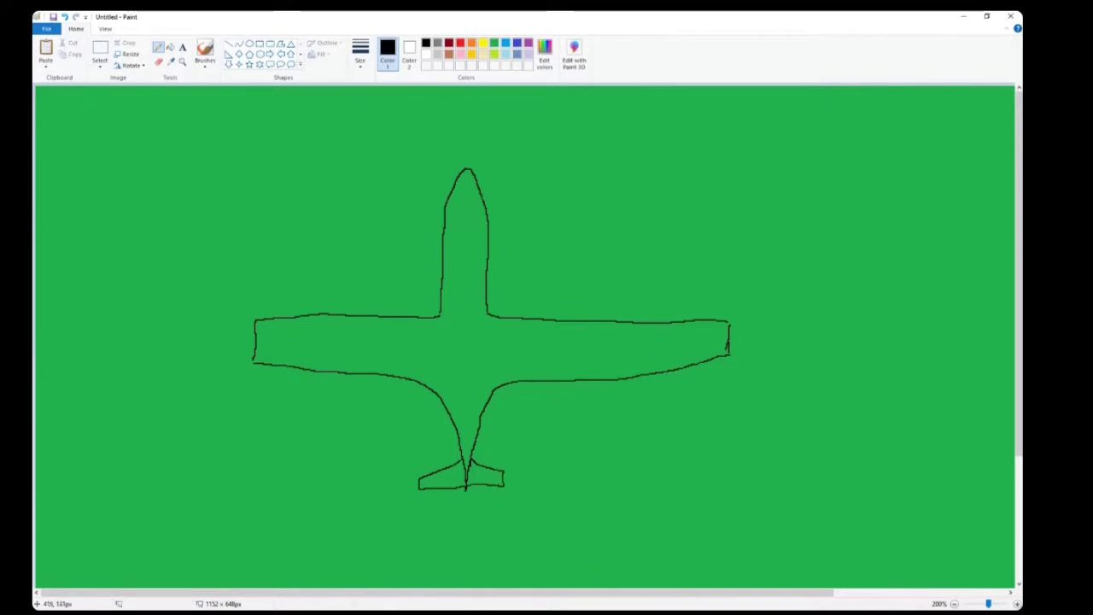
{"action": "mouse_move", "coordinate": [459, 225]}
{"action": "left_mouse_down"}
{"action": "mouse_move", "coordinate": [465, 214]}
{"action": "mouse_move", "coordinate": [452, 256]}
{"action": "mouse_move", "coordinate": [476, 246]}
{"action": "left_mouse_up"}
{"action": "left_click_drag", "start_coordinate": [487, 418], "coordinate": [491, 399]}
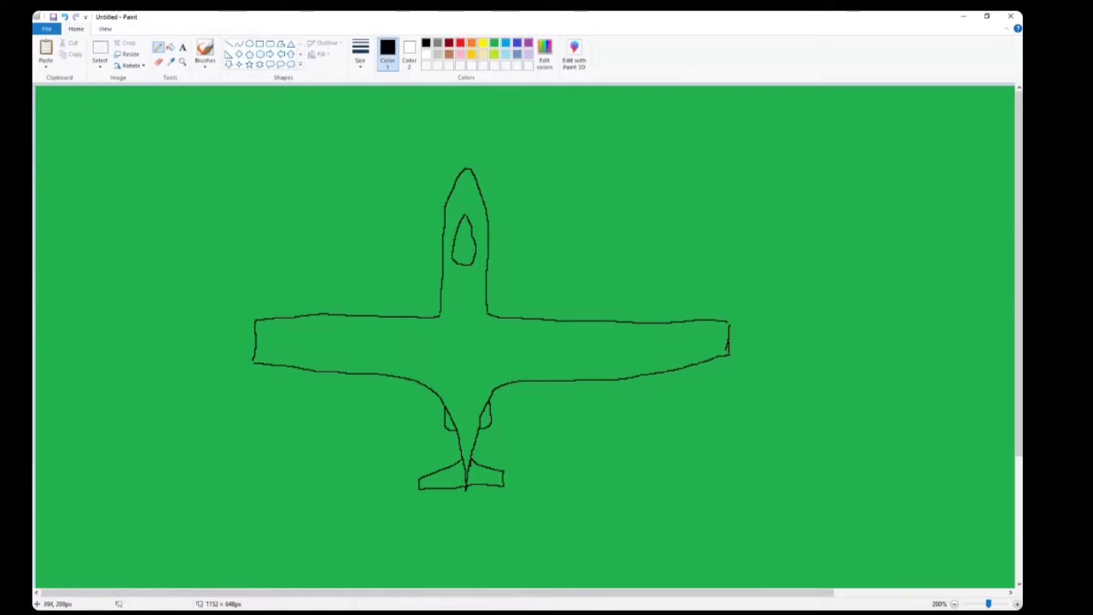
{"action": "left_click_drag", "start_coordinate": [439, 313], "coordinate": [439, 395]}
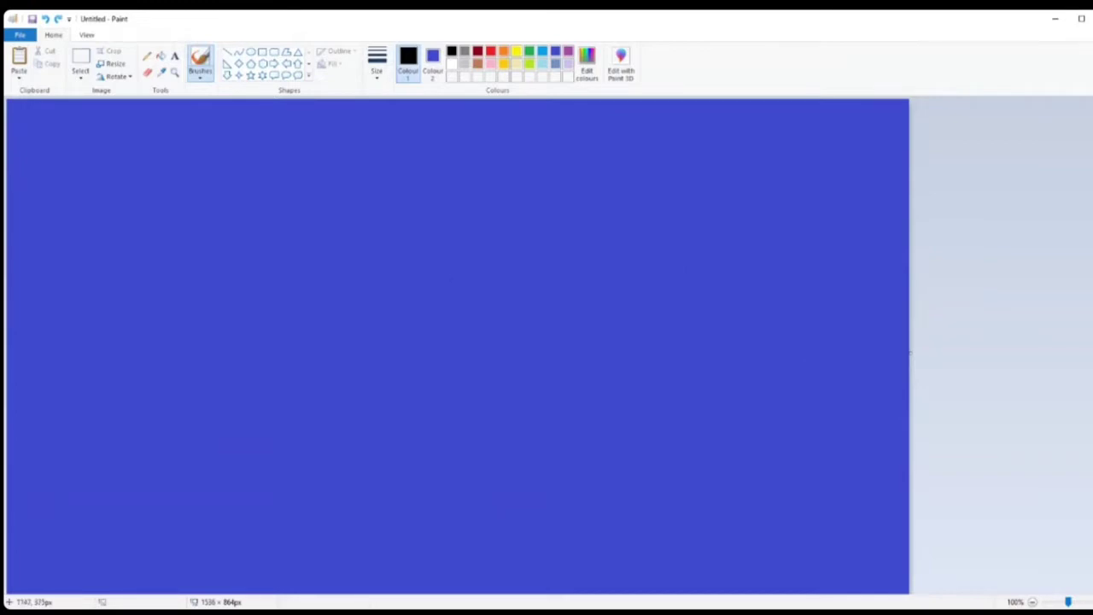
- Brush a black top-view airplane outline on the blue canvas, extending one wing and widening the tail section and nose
{"action": "mouse_move", "coordinate": [384, 229]}
{"action": "left_mouse_down"}
{"action": "mouse_move", "coordinate": [397, 186]}
{"action": "mouse_move", "coordinate": [413, 187]}
{"action": "mouse_move", "coordinate": [433, 323]}
{"action": "mouse_move", "coordinate": [618, 329]}
{"action": "mouse_move", "coordinate": [629, 336]}
{"action": "mouse_move", "coordinate": [630, 371]}
{"action": "mouse_move", "coordinate": [568, 410]}
{"action": "mouse_move", "coordinate": [426, 412]}
{"action": "mouse_move", "coordinate": [426, 452]}
{"action": "mouse_move", "coordinate": [410, 479]}
{"action": "mouse_move", "coordinate": [398, 469]}
{"action": "mouse_move", "coordinate": [396, 418]}
{"action": "mouse_move", "coordinate": [294, 416]}
{"action": "mouse_move", "coordinate": [266, 379]}
{"action": "mouse_move", "coordinate": [268, 338]}
{"action": "mouse_move", "coordinate": [381, 331]}
{"action": "mouse_move", "coordinate": [391, 219]}
{"action": "left_mouse_up"}
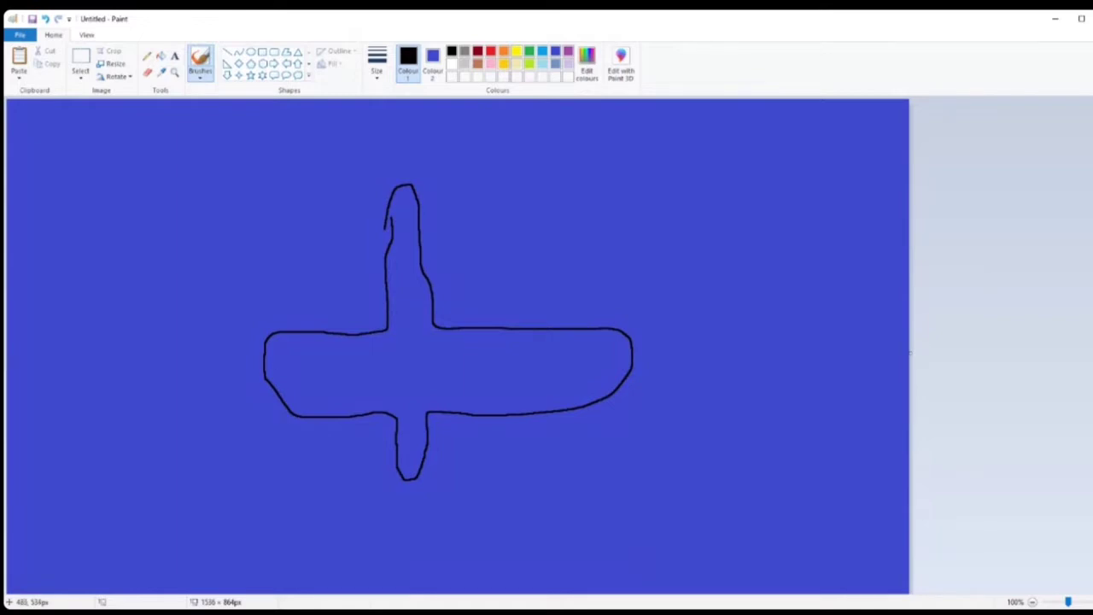
{"action": "mouse_move", "coordinate": [291, 413]}
{"action": "left_mouse_down"}
{"action": "mouse_move", "coordinate": [212, 407]}
{"action": "mouse_move", "coordinate": [199, 357]}
{"action": "mouse_move", "coordinate": [258, 334]}
{"action": "mouse_move", "coordinate": [299, 333]}
{"action": "left_mouse_up"}
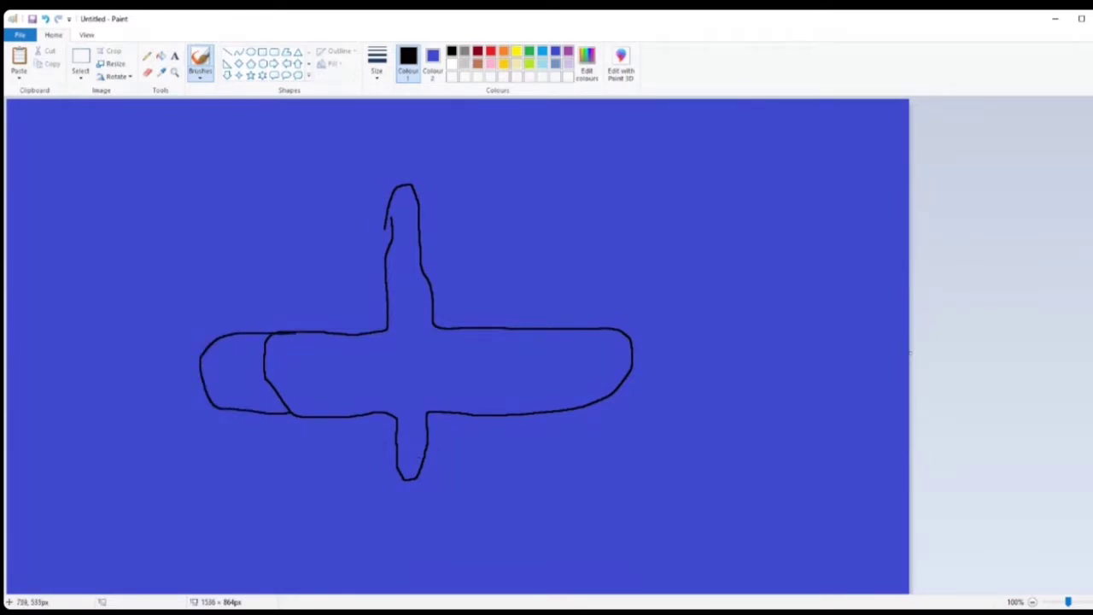
{"action": "mouse_move", "coordinate": [429, 413]}
{"action": "left_mouse_down"}
{"action": "mouse_move", "coordinate": [443, 499]}
{"action": "mouse_move", "coordinate": [365, 505]}
{"action": "mouse_move", "coordinate": [378, 409]}
{"action": "left_mouse_up"}
{"action": "mouse_move", "coordinate": [370, 331]}
{"action": "left_mouse_down"}
{"action": "mouse_move", "coordinate": [360, 270]}
{"action": "mouse_move", "coordinate": [371, 223]}
{"action": "mouse_move", "coordinate": [401, 186]}
{"action": "left_mouse_up"}
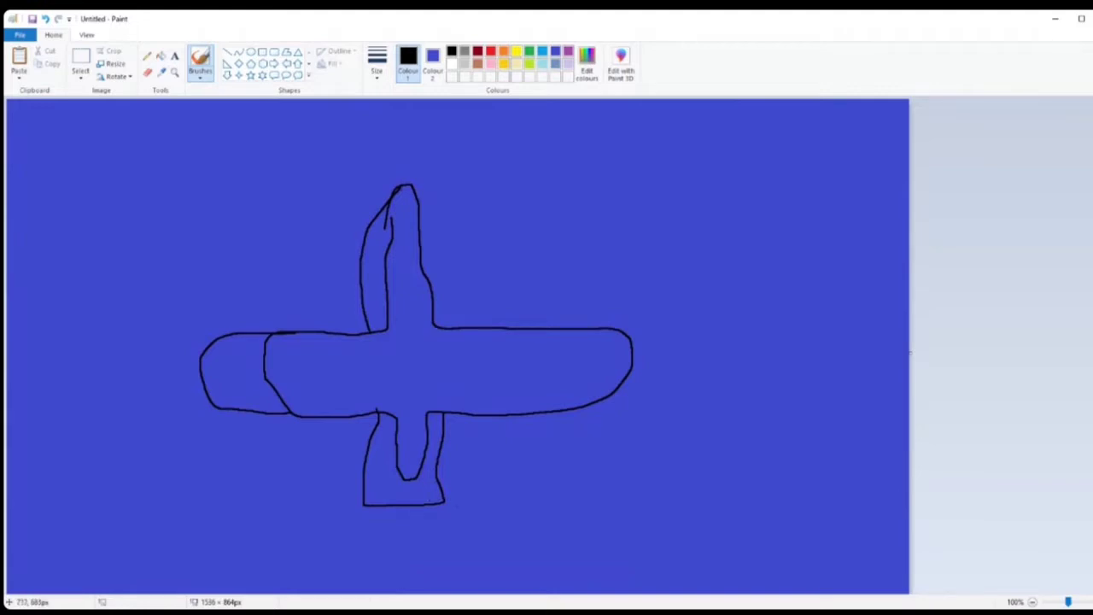
- Add a small nozzle with exhaust streaks behind the tail and a pointed tailplane on each side
{"action": "mouse_move", "coordinate": [423, 506]}
{"action": "left_mouse_down"}
{"action": "mouse_move", "coordinate": [424, 531]}
{"action": "mouse_move", "coordinate": [398, 534]}
{"action": "mouse_move", "coordinate": [391, 516]}
{"action": "left_mouse_up"}
{"action": "left_click_drag", "start_coordinate": [414, 536], "coordinate": [407, 592]}
{"action": "mouse_move", "coordinate": [405, 536]}
{"action": "left_mouse_down"}
{"action": "mouse_move", "coordinate": [388, 588]}
{"action": "mouse_move", "coordinate": [396, 593]}
{"action": "left_mouse_up"}
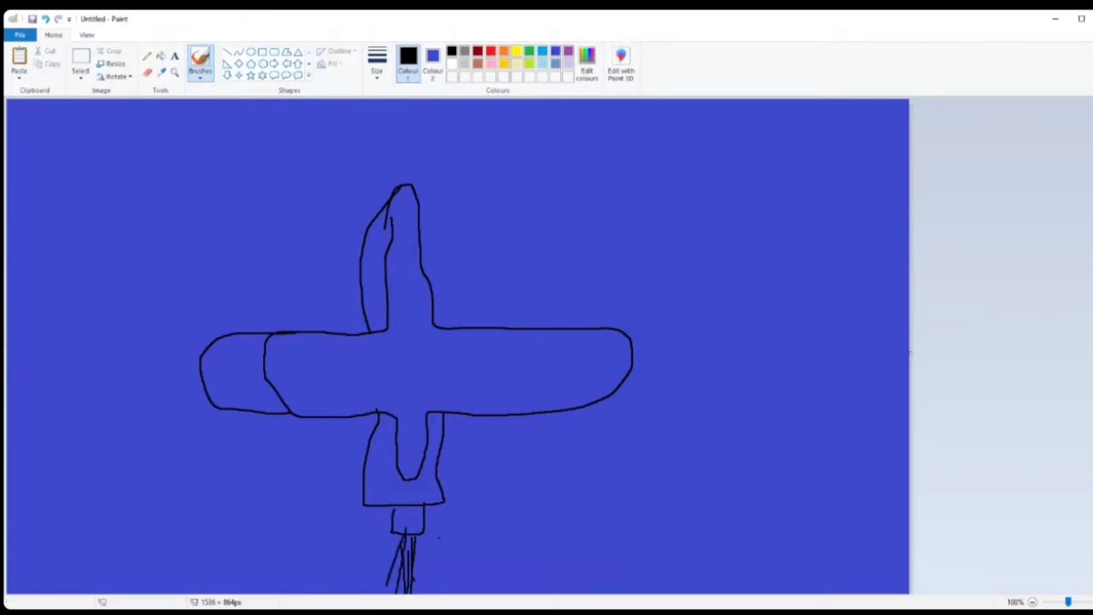
{"action": "mouse_move", "coordinate": [437, 475]}
{"action": "left_mouse_down"}
{"action": "mouse_move", "coordinate": [505, 511]}
{"action": "mouse_move", "coordinate": [502, 519]}
{"action": "mouse_move", "coordinate": [415, 525]}
{"action": "left_mouse_up"}
{"action": "mouse_move", "coordinate": [365, 478]}
{"action": "left_mouse_down"}
{"action": "mouse_move", "coordinate": [305, 513]}
{"action": "mouse_move", "coordinate": [392, 519]}
{"action": "left_mouse_up"}
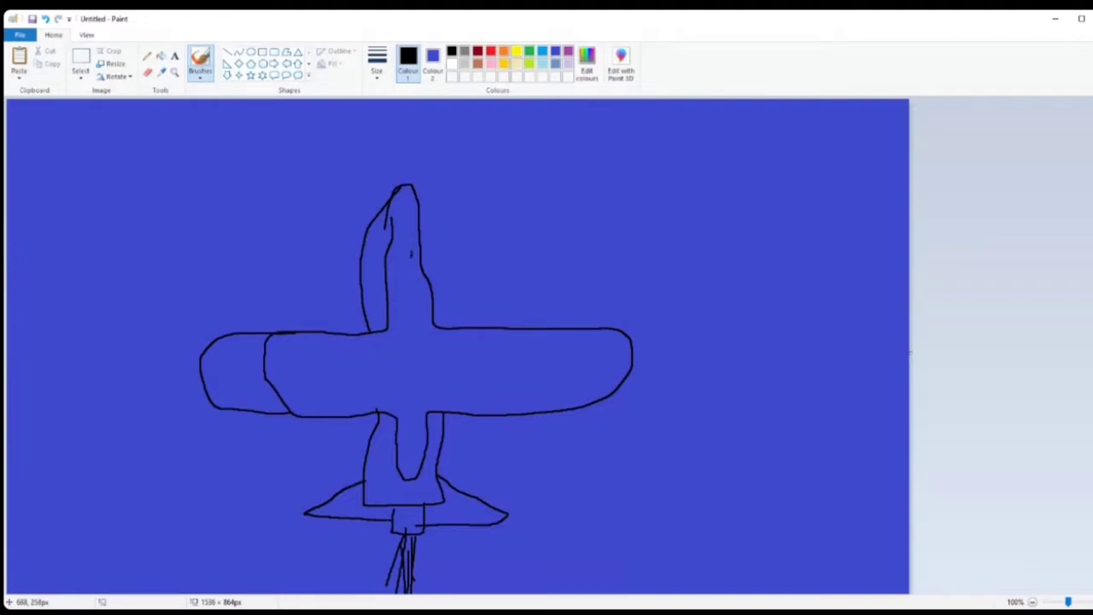
- Draw a small cockpit window near the nose and curved inner contour lines along both wings
{"action": "mouse_move", "coordinate": [410, 254]}
{"action": "left_mouse_down"}
{"action": "mouse_move", "coordinate": [405, 225]}
{"action": "mouse_move", "coordinate": [396, 253]}
{"action": "left_mouse_up"}
{"action": "mouse_move", "coordinate": [624, 329]}
{"action": "left_mouse_down"}
{"action": "mouse_move", "coordinate": [627, 367]}
{"action": "mouse_move", "coordinate": [621, 348]}
{"action": "mouse_move", "coordinate": [598, 373]}
{"action": "mouse_move", "coordinate": [425, 414]}
{"action": "left_mouse_up"}
{"action": "mouse_move", "coordinate": [387, 328]}
{"action": "left_mouse_down"}
{"action": "mouse_move", "coordinate": [213, 343]}
{"action": "mouse_move", "coordinate": [213, 375]}
{"action": "mouse_move", "coordinate": [233, 387]}
{"action": "mouse_move", "coordinate": [370, 411]}
{"action": "left_mouse_up"}
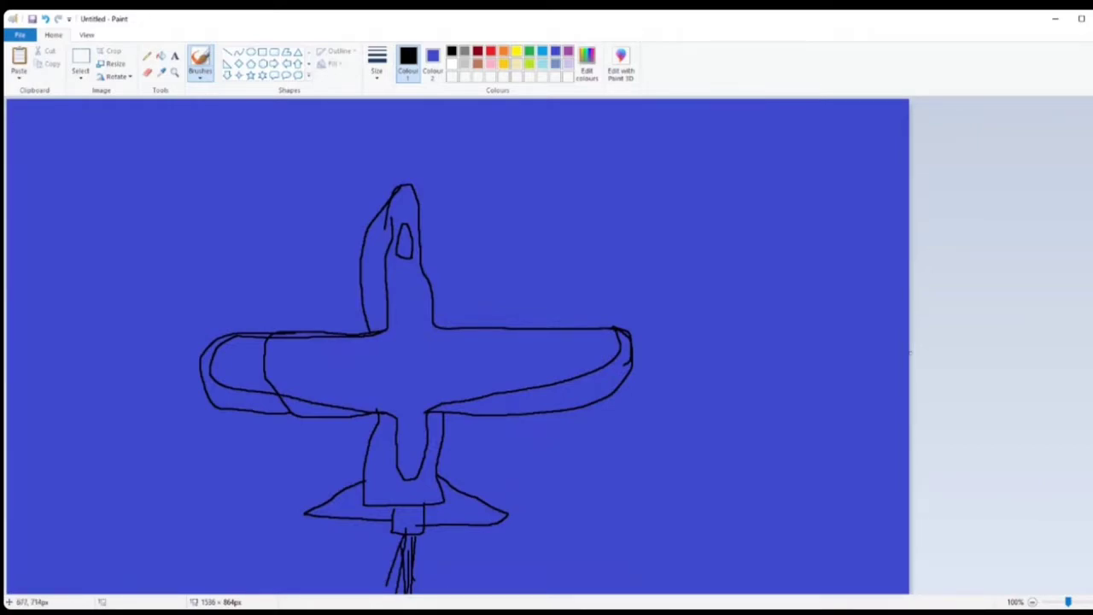
- Draw black streaks shooting forward from the airplane's nose and overlay them with yellow strokes
{"action": "scroll", "coordinate": [458, 342], "scroll_direction": "down", "scroll_amount": 1}
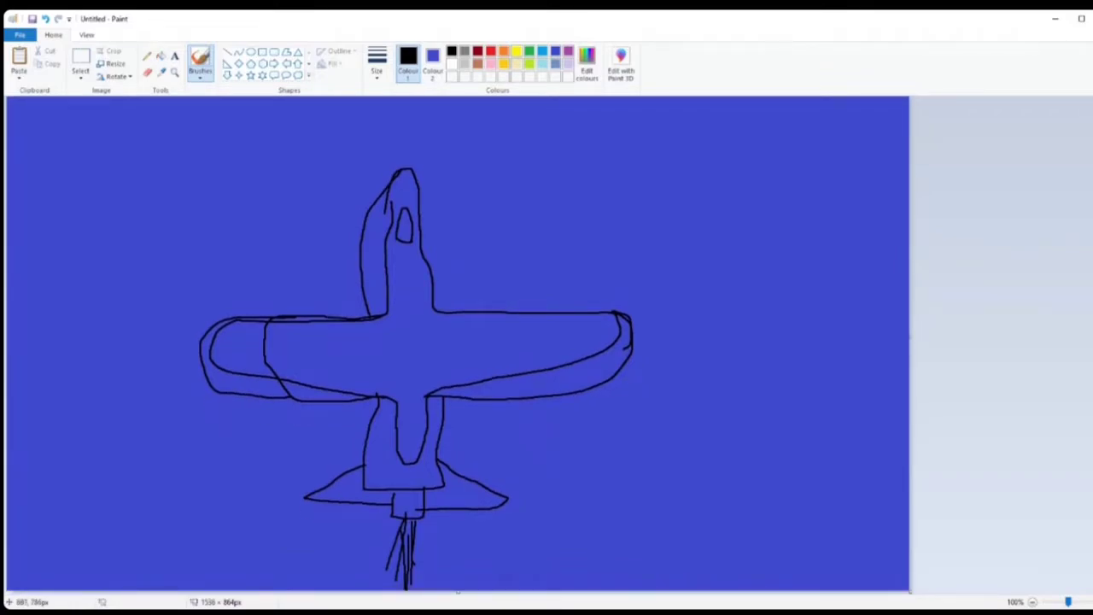
{"action": "scroll", "coordinate": [408, 581], "scroll_direction": "up", "scroll_amount": 1}
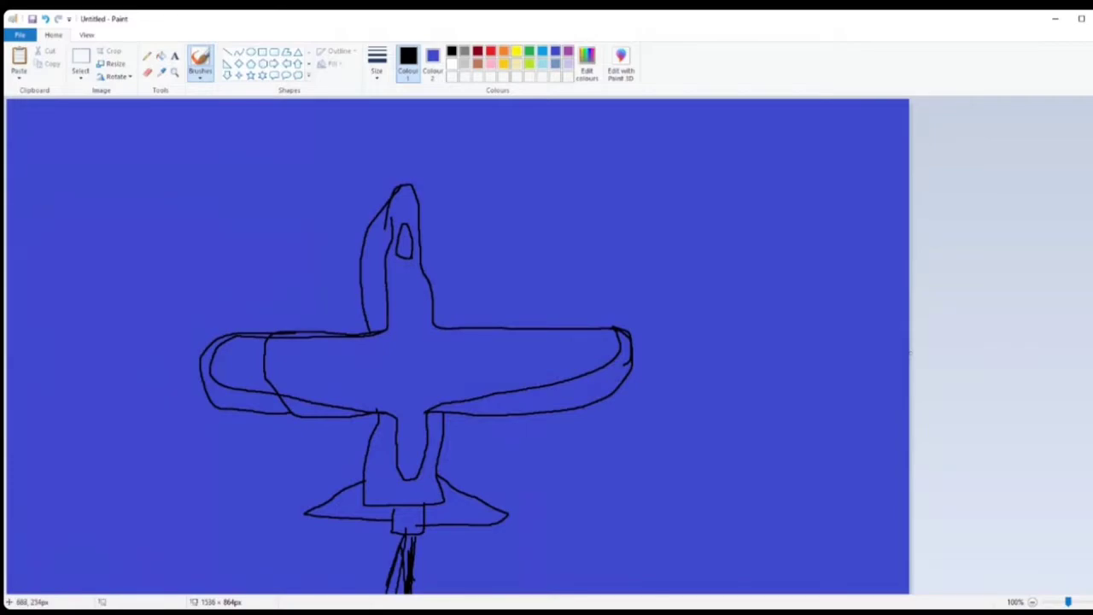
{"action": "mouse_move", "coordinate": [404, 185]}
{"action": "left_mouse_down"}
{"action": "mouse_move", "coordinate": [393, 126]}
{"action": "mouse_move", "coordinate": [408, 112]}
{"action": "mouse_move", "coordinate": [417, 145]}
{"action": "mouse_move", "coordinate": [401, 99]}
{"action": "left_mouse_up"}
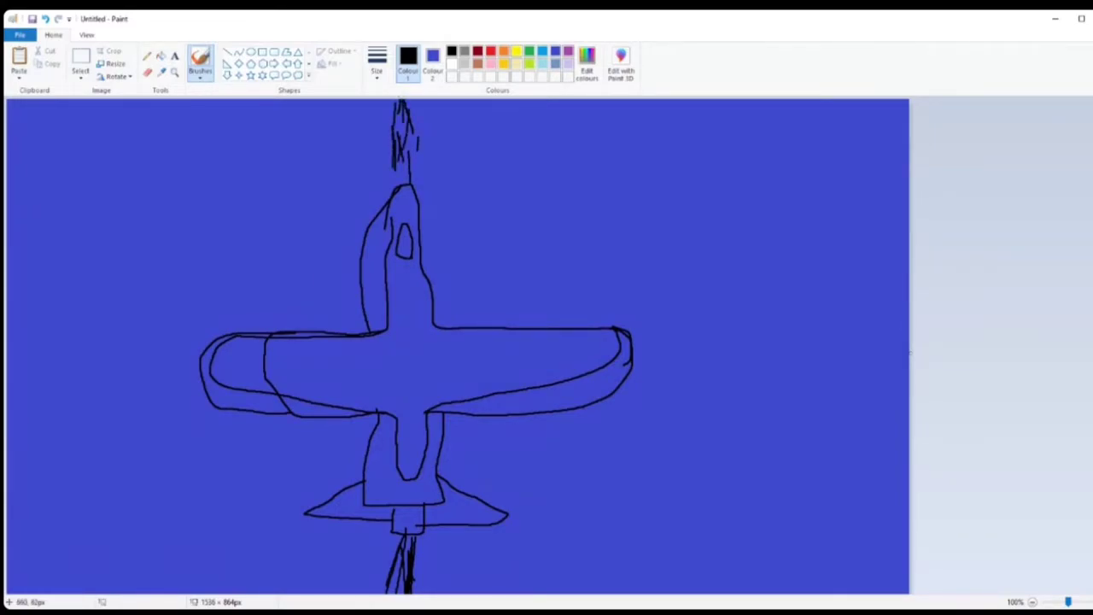
{"action": "left_click", "coordinate": [517, 51]}
{"action": "mouse_move", "coordinate": [410, 168]}
{"action": "left_mouse_down"}
{"action": "mouse_move", "coordinate": [412, 125]}
{"action": "mouse_move", "coordinate": [391, 170]}
{"action": "mouse_move", "coordinate": [410, 152]}
{"action": "mouse_move", "coordinate": [400, 97]}
{"action": "left_mouse_up"}
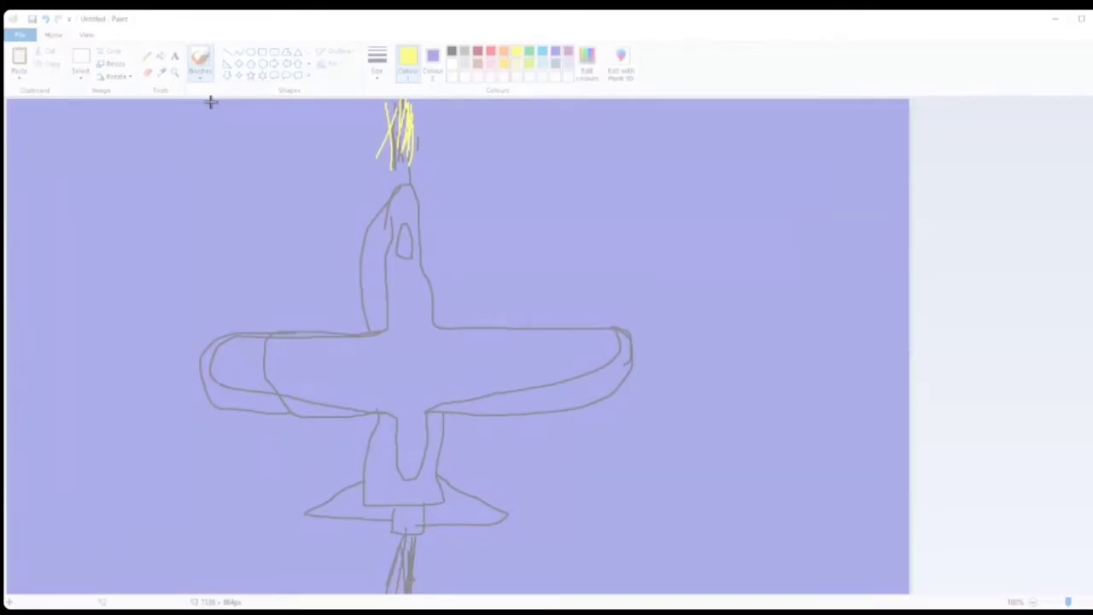
{"action": "left_click_drag", "start_coordinate": [211, 103], "coordinate": [641, 589]}
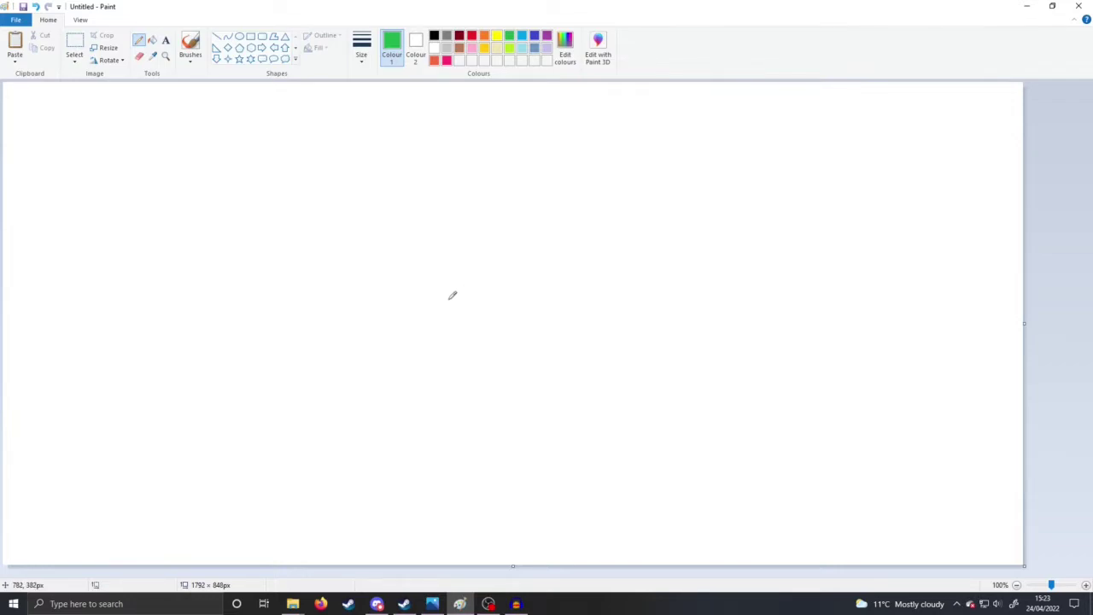
- Sketch a tapered, cross-braced boom in green on the white canvas, with a blue rounded canopy at its wide end
{"action": "mouse_move", "coordinate": [449, 299]}
{"action": "left_mouse_down"}
{"action": "mouse_move", "coordinate": [517, 281]}
{"action": "mouse_move", "coordinate": [641, 274]}
{"action": "mouse_move", "coordinate": [584, 322]}
{"action": "mouse_move", "coordinate": [491, 363]}
{"action": "left_mouse_up"}
{"action": "mouse_move", "coordinate": [488, 303]}
{"action": "left_mouse_down"}
{"action": "mouse_move", "coordinate": [484, 352]}
{"action": "mouse_move", "coordinate": [541, 290]}
{"action": "mouse_move", "coordinate": [579, 315]}
{"action": "mouse_move", "coordinate": [596, 307]}
{"action": "mouse_move", "coordinate": [594, 327]}
{"action": "left_mouse_up"}
{"action": "left_click_drag", "start_coordinate": [631, 275], "coordinate": [659, 288]}
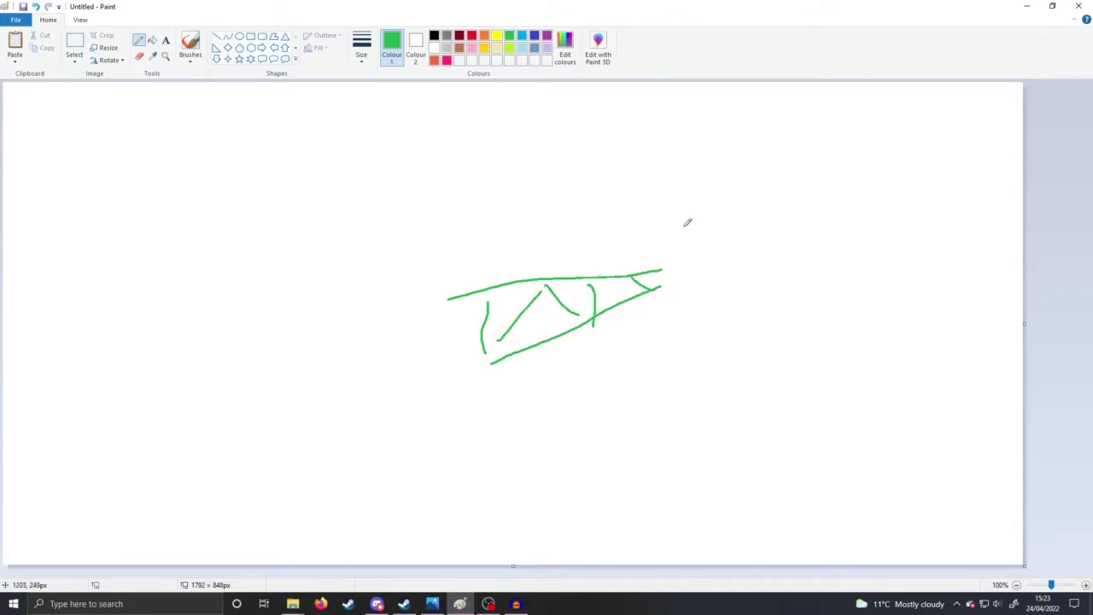
{"action": "left_click", "coordinate": [522, 36]}
{"action": "mouse_move", "coordinate": [456, 295]}
{"action": "left_mouse_down"}
{"action": "mouse_move", "coordinate": [420, 259]}
{"action": "mouse_move", "coordinate": [377, 278]}
{"action": "mouse_move", "coordinate": [361, 348]}
{"action": "mouse_move", "coordinate": [375, 385]}
{"action": "mouse_move", "coordinate": [435, 392]}
{"action": "mouse_move", "coordinate": [438, 320]}
{"action": "mouse_move", "coordinate": [447, 377]}
{"action": "mouse_move", "coordinate": [532, 398]}
{"action": "left_mouse_up"}
- Draw a green landing skid with two struts under the boom and add a stroke at the boom's narrow end
{"action": "left_click", "coordinate": [510, 36]}
{"action": "left_click_drag", "start_coordinate": [487, 374], "coordinate": [504, 411]}
{"action": "mouse_move", "coordinate": [566, 393]}
{"action": "left_mouse_down"}
{"action": "mouse_move", "coordinate": [481, 429]}
{"action": "mouse_move", "coordinate": [487, 435]}
{"action": "left_mouse_up"}
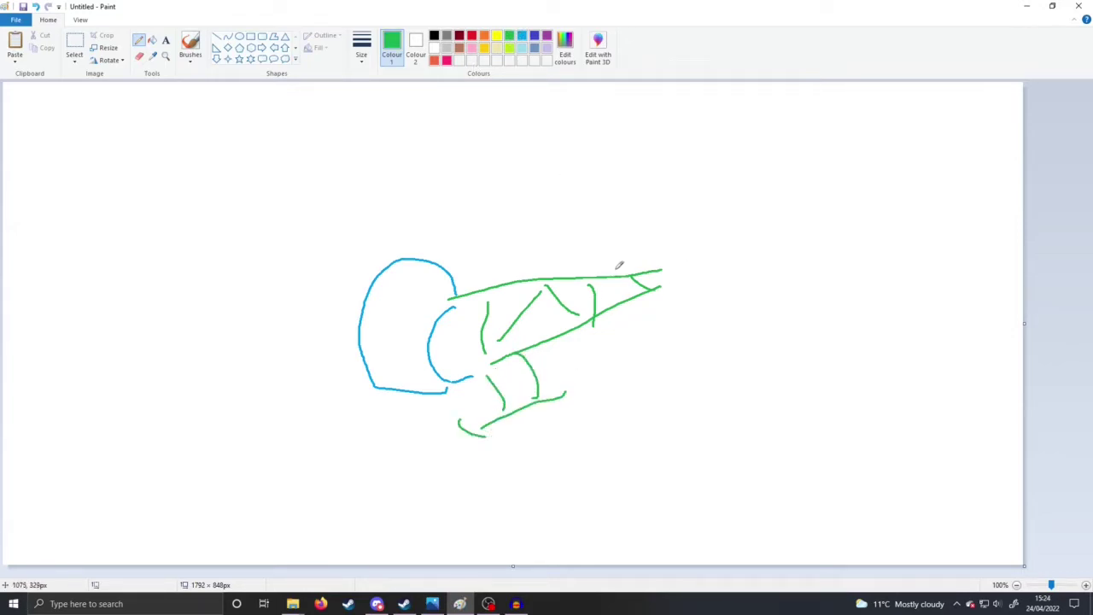
{"action": "mouse_move", "coordinate": [626, 272]}
{"action": "left_mouse_down"}
{"action": "mouse_move", "coordinate": [630, 227]}
{"action": "mouse_move", "coordinate": [688, 243]}
{"action": "left_mouse_up"}
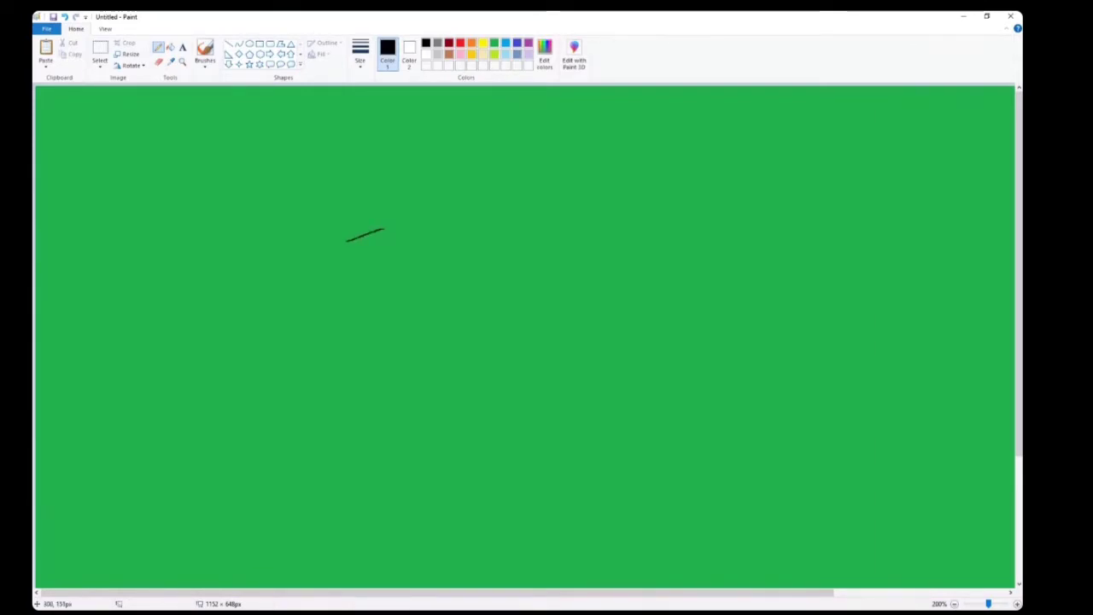
- Draw a slanted upper wing on the green canvas, with both fuselage edges and a rear fuselage rising into a tall tail fin
{"action": "mouse_move", "coordinate": [346, 240]}
{"action": "left_mouse_down"}
{"action": "mouse_move", "coordinate": [333, 248]}
{"action": "mouse_move", "coordinate": [526, 351]}
{"action": "mouse_move", "coordinate": [576, 371]}
{"action": "mouse_move", "coordinate": [634, 361]}
{"action": "mouse_move", "coordinate": [644, 338]}
{"action": "mouse_move", "coordinate": [589, 306]}
{"action": "mouse_move", "coordinate": [418, 229]}
{"action": "mouse_move", "coordinate": [380, 229]}
{"action": "left_mouse_up"}
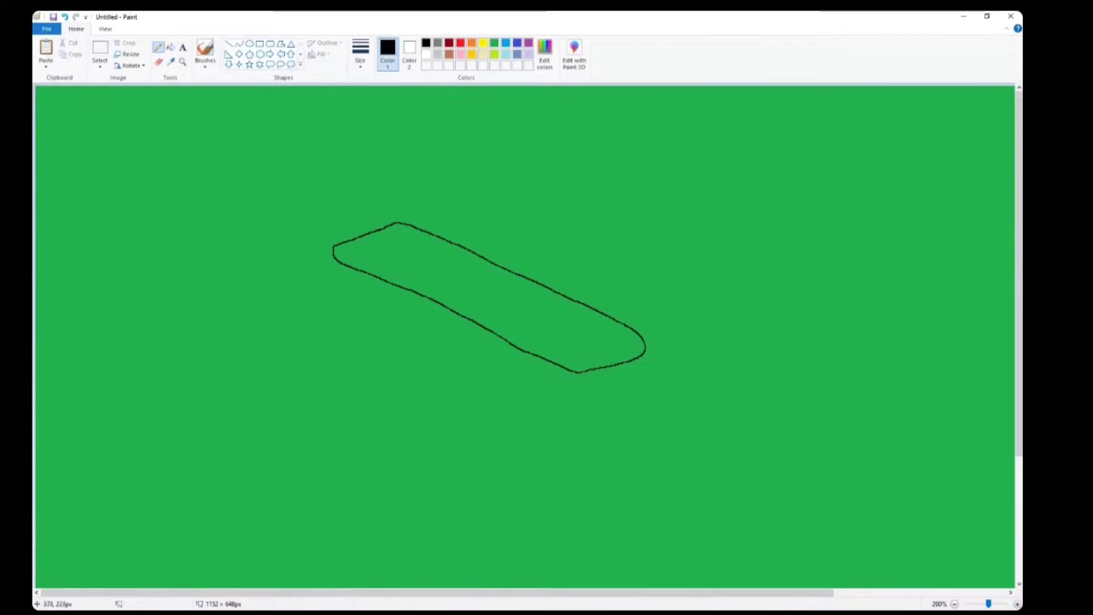
{"action": "left_click_drag", "start_coordinate": [417, 316], "coordinate": [330, 343]}
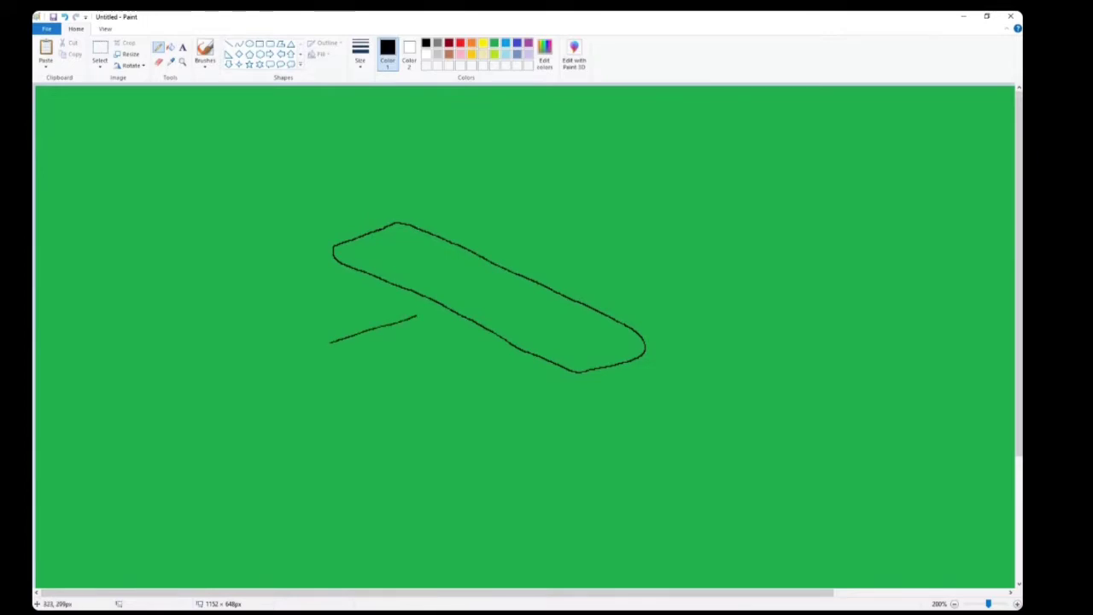
{"action": "left_click_drag", "start_coordinate": [400, 392], "coordinate": [365, 400]}
{"action": "left_click_drag", "start_coordinate": [430, 385], "coordinate": [526, 352]}
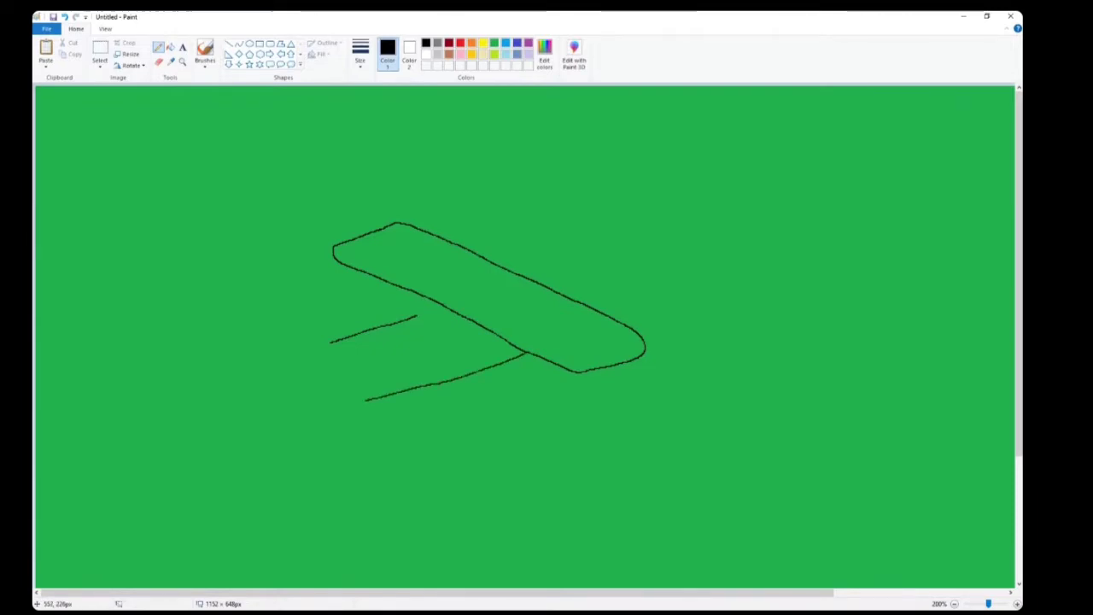
{"action": "mouse_move", "coordinate": [612, 317]}
{"action": "left_mouse_down"}
{"action": "mouse_move", "coordinate": [740, 255]}
{"action": "mouse_move", "coordinate": [755, 215]}
{"action": "mouse_move", "coordinate": [736, 169]}
{"action": "mouse_move", "coordinate": [695, 139]}
{"action": "mouse_move", "coordinate": [669, 166]}
{"action": "mouse_move", "coordinate": [665, 215]}
{"action": "mouse_move", "coordinate": [621, 244]}
{"action": "mouse_move", "coordinate": [516, 271]}
{"action": "left_mouse_up"}
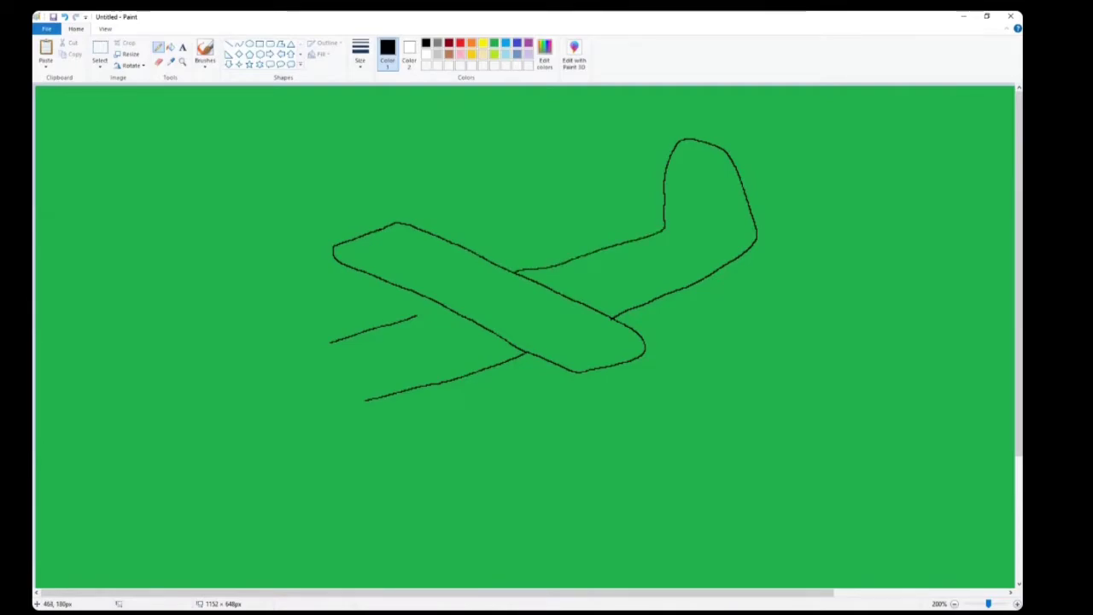
- Draw a second wing below the first on both sides of the fuselage and extend the upper fuselage edge to the top wing
{"action": "mouse_move", "coordinate": [416, 317]}
{"action": "left_mouse_down"}
{"action": "mouse_move", "coordinate": [335, 282]}
{"action": "mouse_move", "coordinate": [346, 269]}
{"action": "left_mouse_up"}
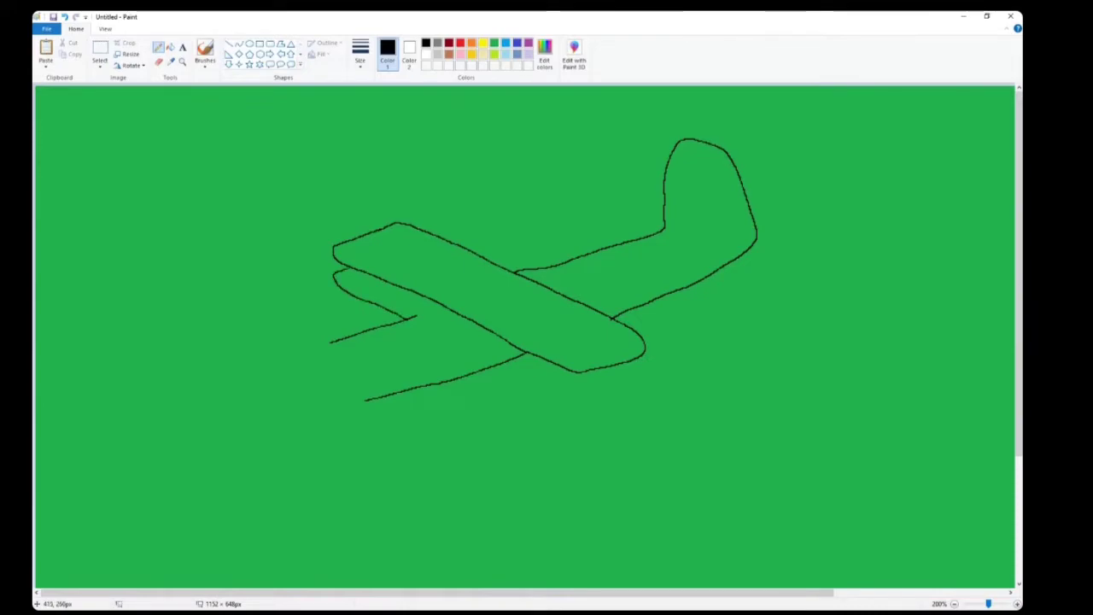
{"action": "mouse_move", "coordinate": [464, 353]}
{"action": "left_mouse_down"}
{"action": "mouse_move", "coordinate": [546, 404]}
{"action": "mouse_move", "coordinate": [601, 405]}
{"action": "mouse_move", "coordinate": [653, 377]}
{"action": "left_mouse_up"}
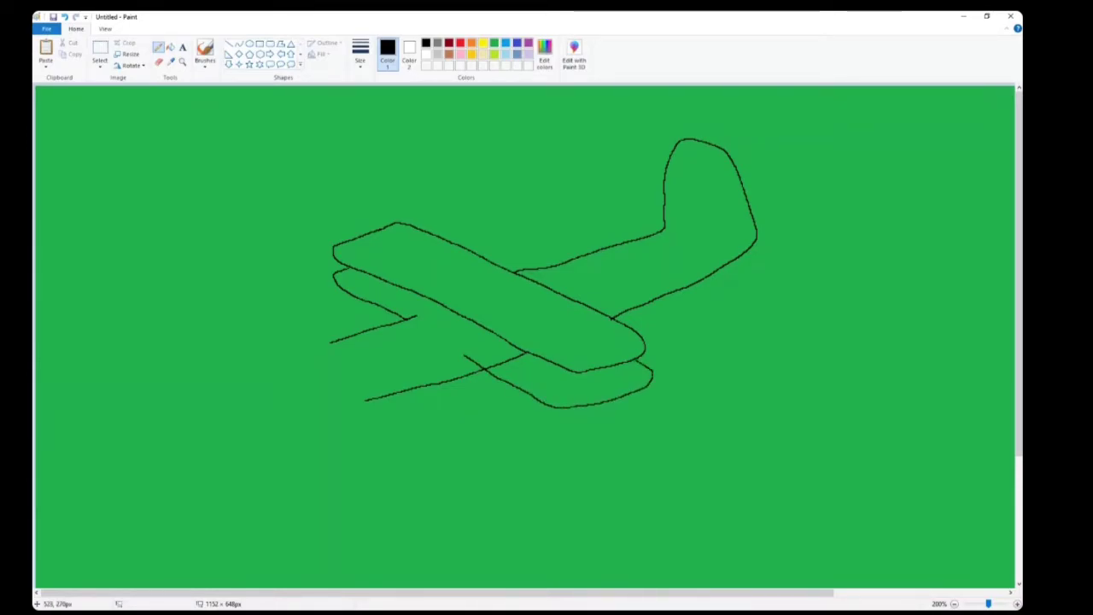
{"action": "left_click_drag", "start_coordinate": [421, 314], "coordinate": [445, 305]}
- Close the rounded nose with a curved cowling line behind it and add a third wing beneath the other two
{"action": "left_click_drag", "start_coordinate": [331, 387], "coordinate": [365, 400]}
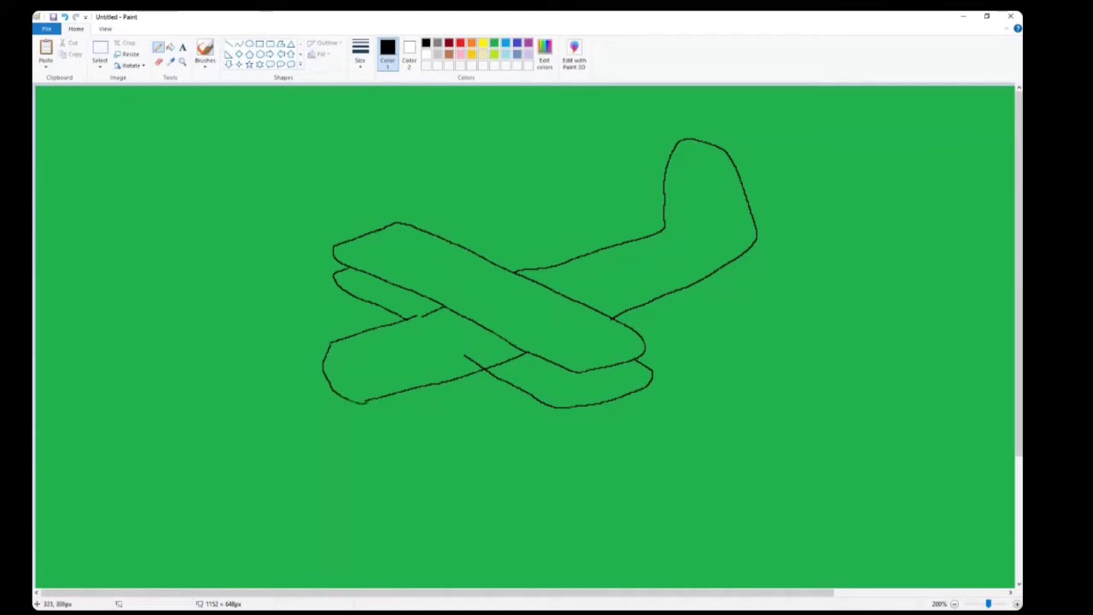
{"action": "left_click_drag", "start_coordinate": [352, 336], "coordinate": [385, 395]}
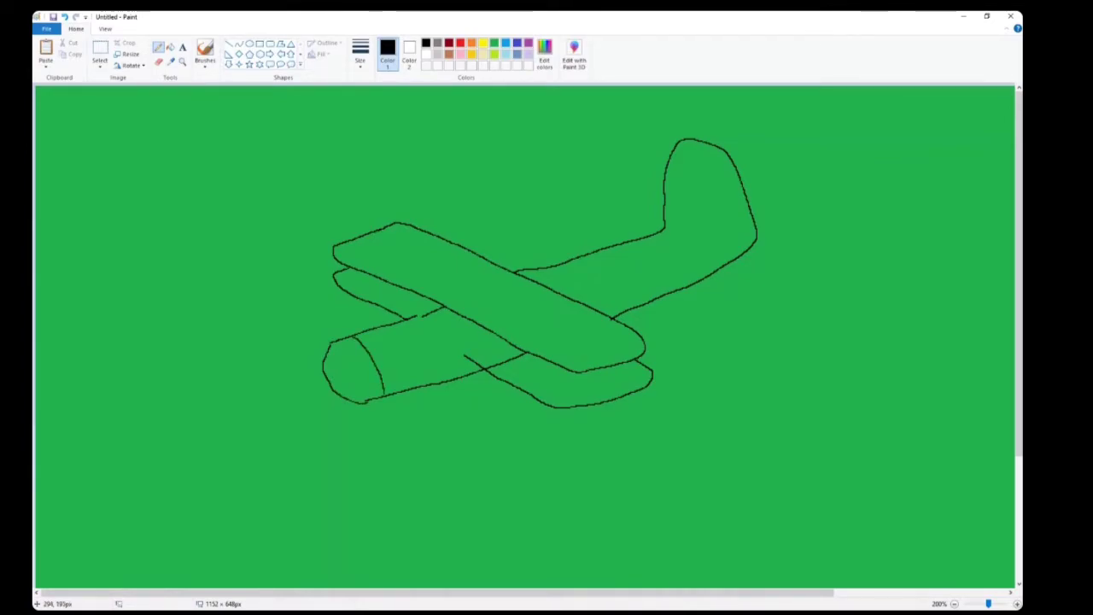
{"action": "mouse_move", "coordinate": [334, 289]}
{"action": "left_mouse_down"}
{"action": "mouse_move", "coordinate": [332, 302]}
{"action": "mouse_move", "coordinate": [363, 316]}
{"action": "left_mouse_up"}
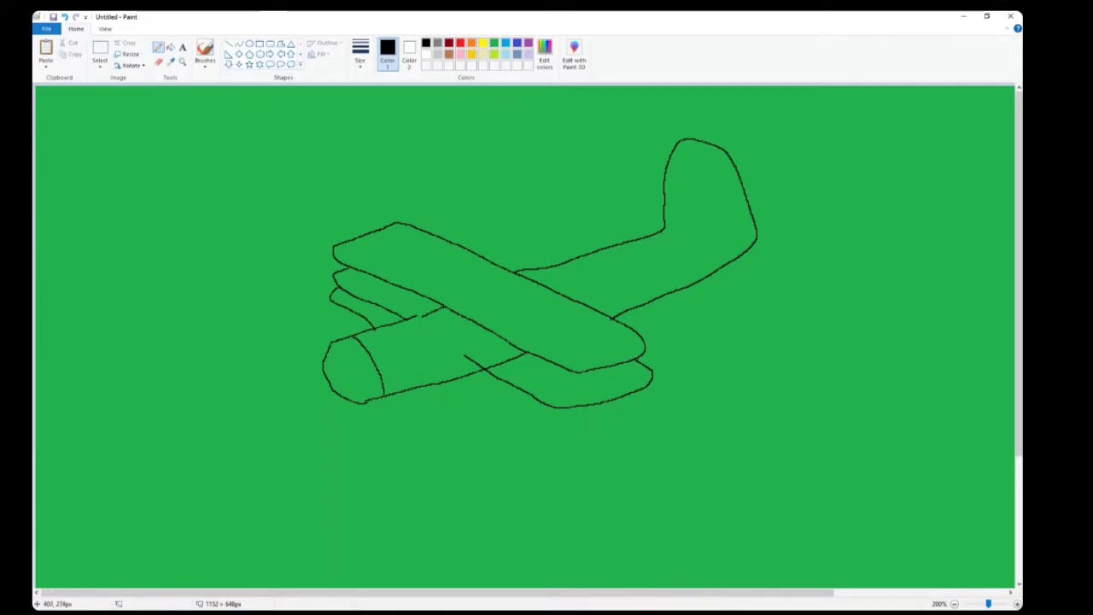
{"action": "mouse_move", "coordinate": [442, 386]}
{"action": "left_mouse_down"}
{"action": "mouse_move", "coordinate": [520, 423]}
{"action": "mouse_move", "coordinate": [583, 427]}
{"action": "mouse_move", "coordinate": [632, 408]}
{"action": "left_mouse_up"}
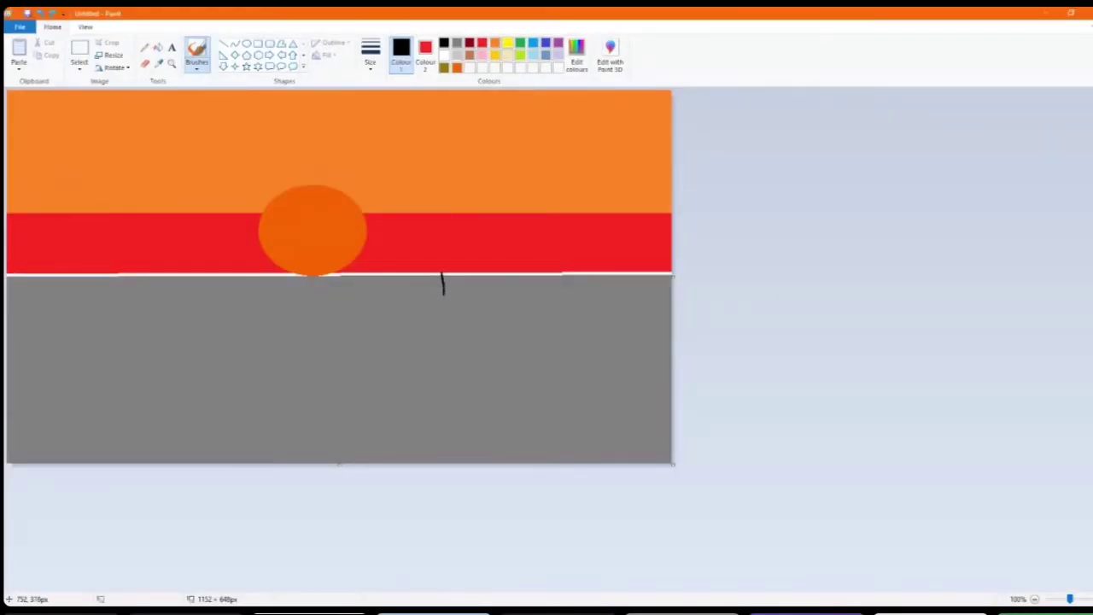
- Brush a black jet outline over the sunset background, with a tall tail fin, upper fuselage, nose and two swept wings
{"action": "mouse_move", "coordinate": [442, 274]}
{"action": "left_mouse_down"}
{"action": "mouse_move", "coordinate": [427, 197]}
{"action": "mouse_move", "coordinate": [469, 197]}
{"action": "mouse_move", "coordinate": [547, 299]}
{"action": "mouse_move", "coordinate": [445, 295]}
{"action": "mouse_move", "coordinate": [307, 318]}
{"action": "mouse_move", "coordinate": [326, 309]}
{"action": "mouse_move", "coordinate": [228, 275]}
{"action": "mouse_move", "coordinate": [290, 323]}
{"action": "left_mouse_up"}
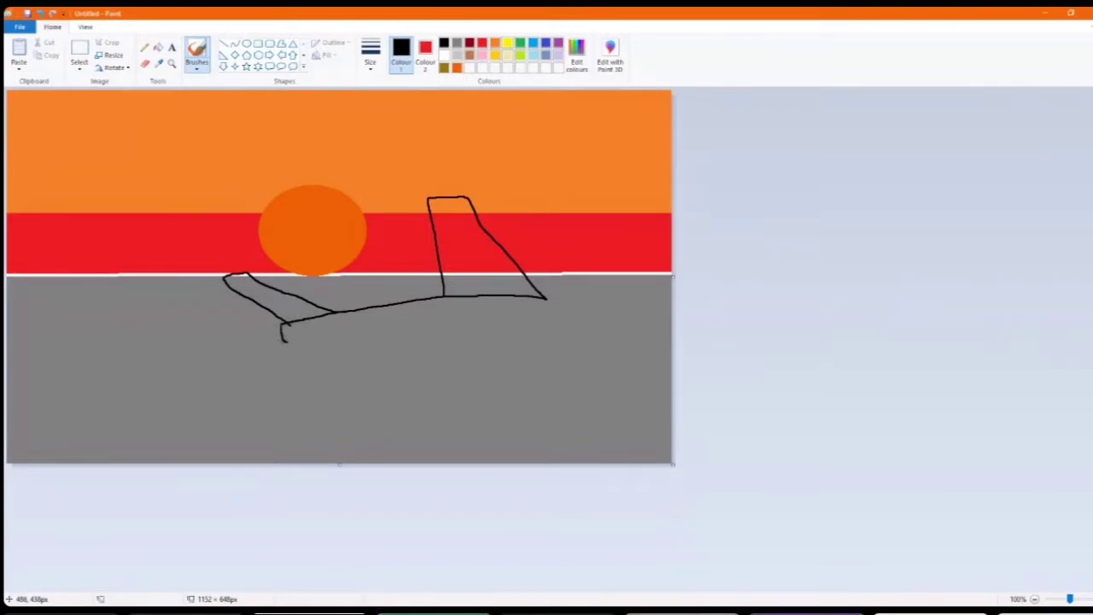
{"action": "left_click_drag", "start_coordinate": [282, 336], "coordinate": [345, 345]}
{"action": "mouse_move", "coordinate": [345, 345]}
{"action": "left_mouse_down"}
{"action": "mouse_move", "coordinate": [354, 355]}
{"action": "mouse_move", "coordinate": [249, 443]}
{"action": "left_mouse_up"}
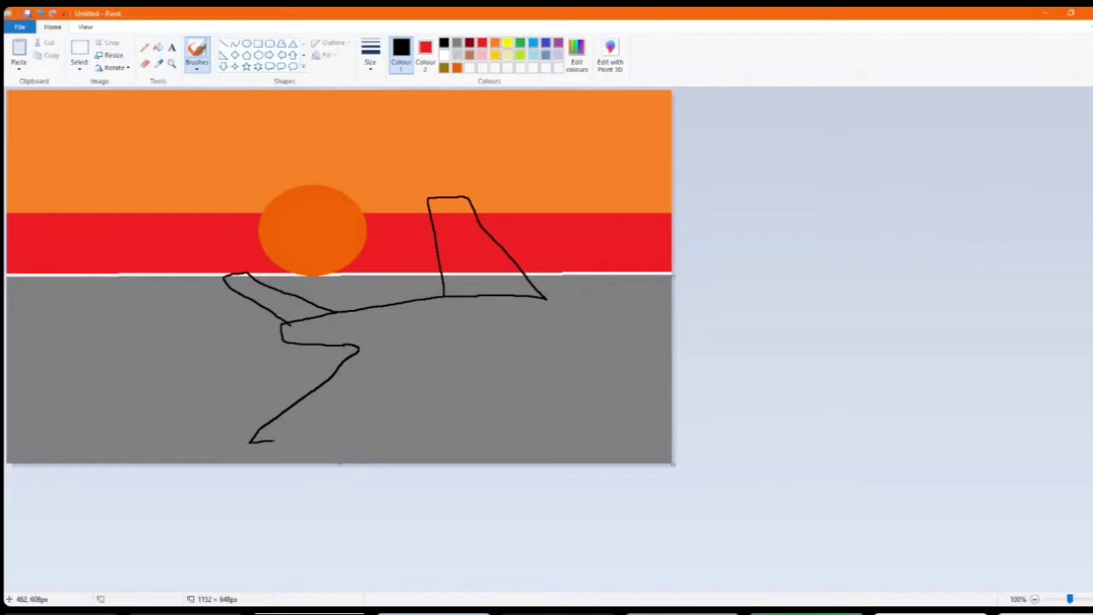
{"action": "left_click_drag", "start_coordinate": [281, 442], "coordinate": [488, 346]}
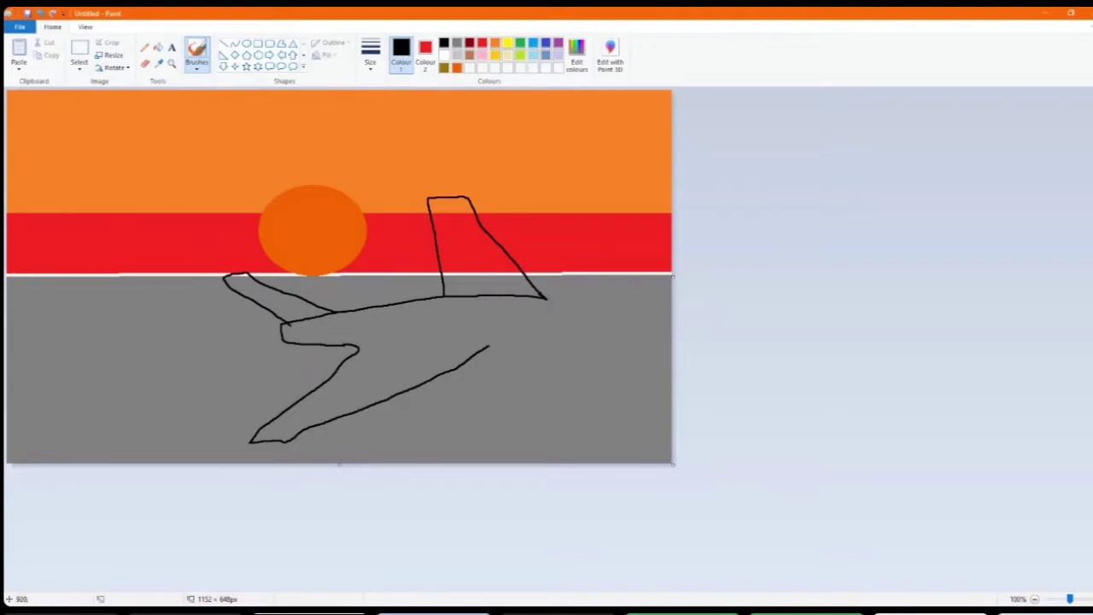
- Add a second tail fin overlapping the first and extend the line from the near wing's trailing edge toward the tail
{"action": "mouse_move", "coordinate": [545, 298]}
{"action": "left_mouse_down"}
{"action": "mouse_move", "coordinate": [414, 200]}
{"action": "mouse_move", "coordinate": [387, 198]}
{"action": "mouse_move", "coordinate": [397, 267]}
{"action": "left_mouse_up"}
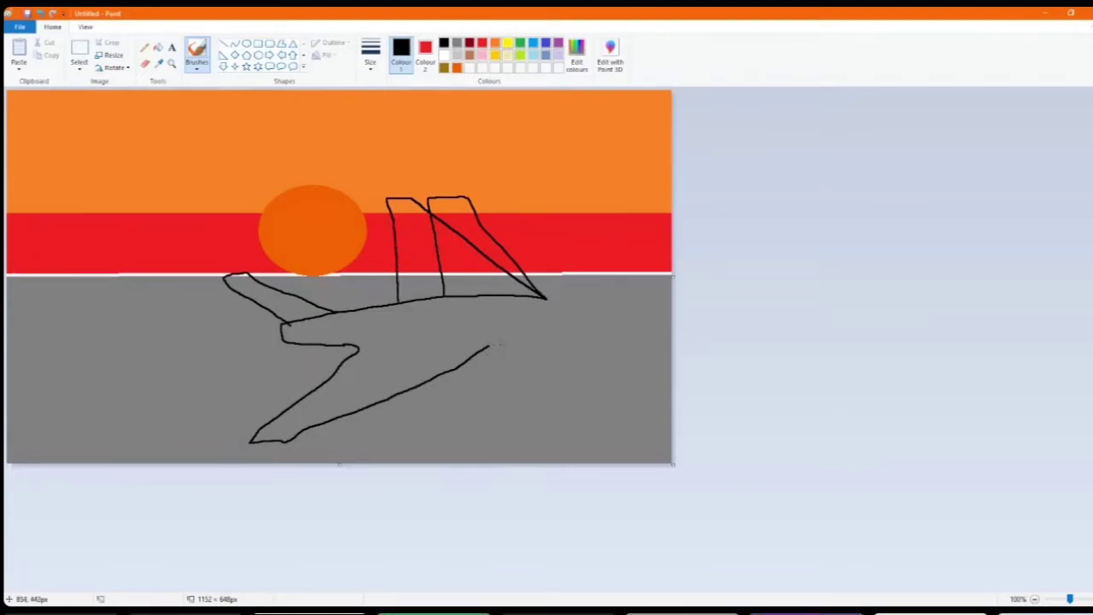
{"action": "mouse_move", "coordinate": [489, 346]}
{"action": "left_mouse_down"}
{"action": "mouse_move", "coordinate": [494, 331]}
{"action": "mouse_move", "coordinate": [498, 340]}
{"action": "mouse_move", "coordinate": [504, 326]}
{"action": "mouse_move", "coordinate": [528, 327]}
{"action": "mouse_move", "coordinate": [515, 335]}
{"action": "left_mouse_up"}
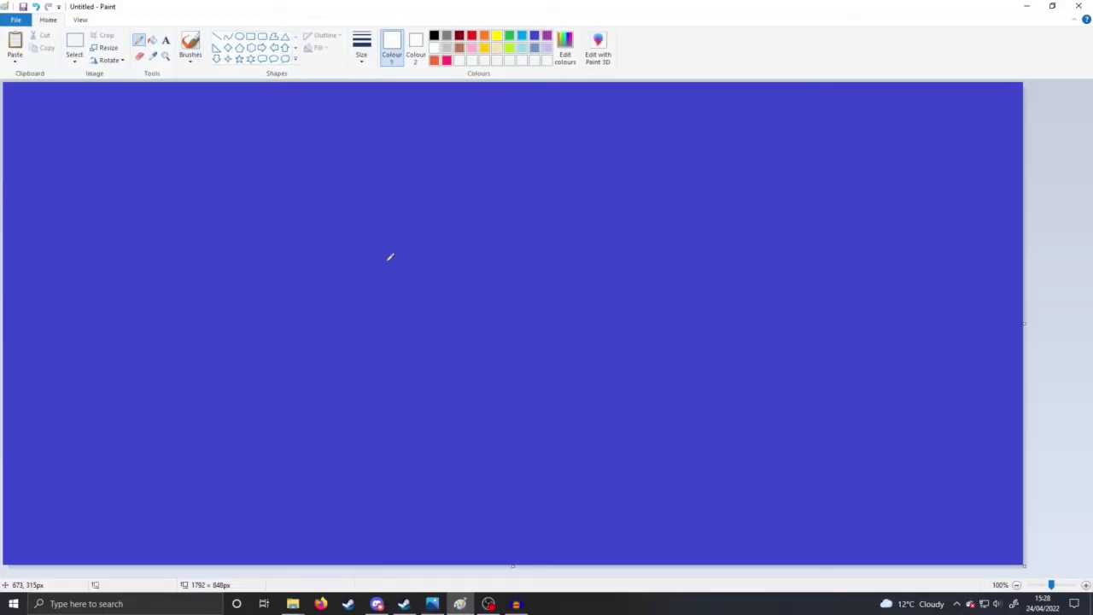
- Outline two white wings on the blue canvas, one rising steeply and one extending low and wide, with a gap where their inner edges meet
{"action": "mouse_move", "coordinate": [409, 244]}
{"action": "left_mouse_down"}
{"action": "mouse_move", "coordinate": [343, 272]}
{"action": "mouse_move", "coordinate": [388, 448]}
{"action": "mouse_move", "coordinate": [426, 465]}
{"action": "mouse_move", "coordinate": [655, 461]}
{"action": "mouse_move", "coordinate": [705, 403]}
{"action": "left_mouse_up"}
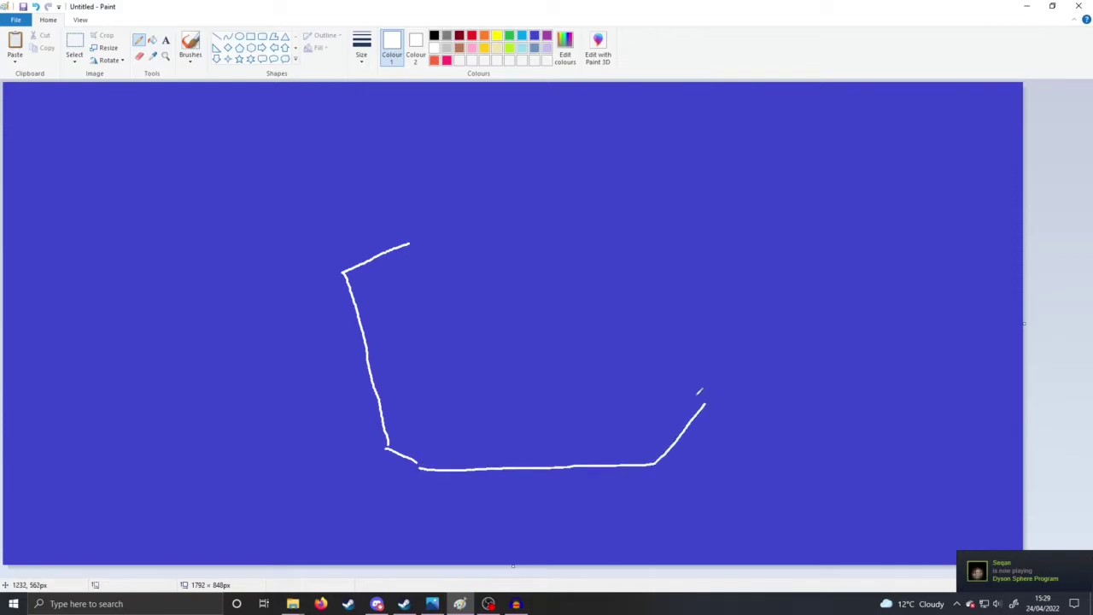
{"action": "left_click_drag", "start_coordinate": [414, 243], "coordinate": [483, 357]}
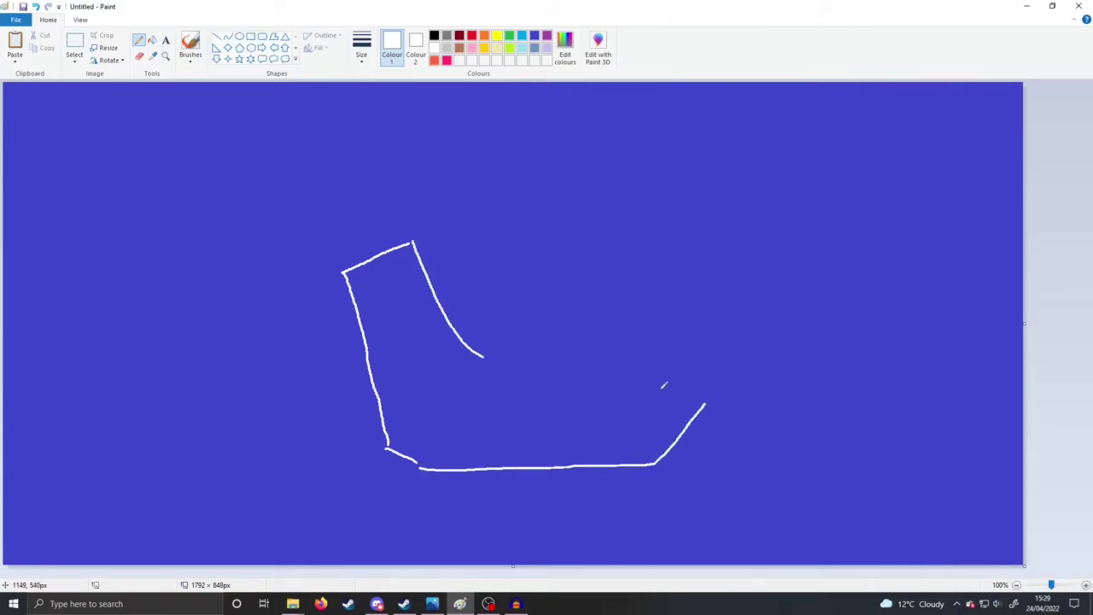
{"action": "left_click_drag", "start_coordinate": [702, 394], "coordinate": [530, 374]}
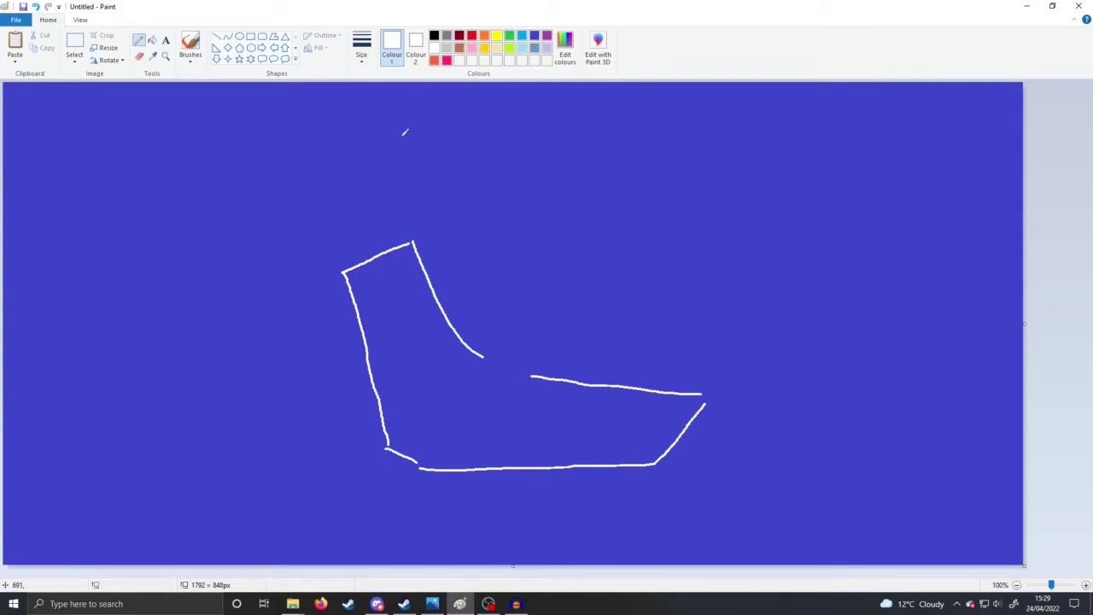
- Draw a black double-lined oval for the engine nozzle at the rear corner between the two wings
{"action": "left_click", "coordinate": [434, 35]}
{"action": "mouse_move", "coordinate": [386, 424]}
{"action": "left_mouse_down"}
{"action": "mouse_move", "coordinate": [390, 468]}
{"action": "mouse_move", "coordinate": [408, 475]}
{"action": "left_mouse_up"}
{"action": "mouse_move", "coordinate": [391, 421]}
{"action": "left_mouse_down"}
{"action": "mouse_move", "coordinate": [416, 460]}
{"action": "mouse_move", "coordinate": [402, 472]}
{"action": "mouse_move", "coordinate": [392, 415]}
{"action": "mouse_move", "coordinate": [384, 423]}
{"action": "mouse_move", "coordinate": [378, 448]}
{"action": "mouse_move", "coordinate": [407, 470]}
{"action": "left_mouse_up"}
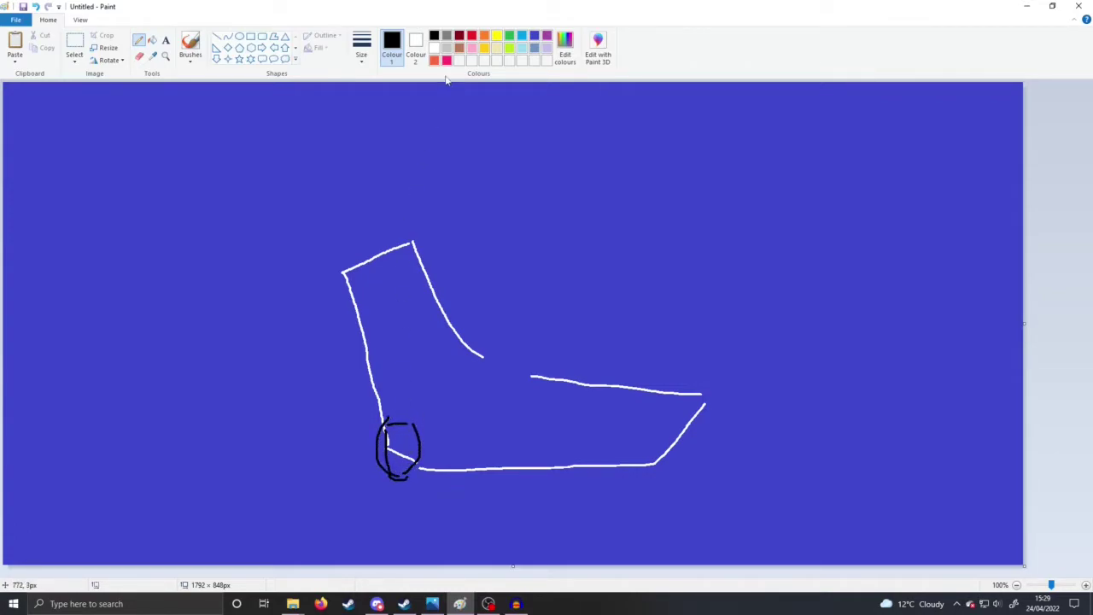
- Draw the white tail fin, upper and lower fuselage edges, canopy and pointed nose, running diagonally from the black nozzle
{"action": "left_click", "coordinate": [434, 48]}
{"action": "left_click_drag", "start_coordinate": [386, 424], "coordinate": [467, 364]}
{"action": "mouse_move", "coordinate": [381, 410]}
{"action": "left_mouse_down"}
{"action": "mouse_move", "coordinate": [376, 314]}
{"action": "mouse_move", "coordinate": [417, 306]}
{"action": "mouse_move", "coordinate": [469, 351]}
{"action": "mouse_move", "coordinate": [459, 364]}
{"action": "mouse_move", "coordinate": [562, 271]}
{"action": "left_mouse_up"}
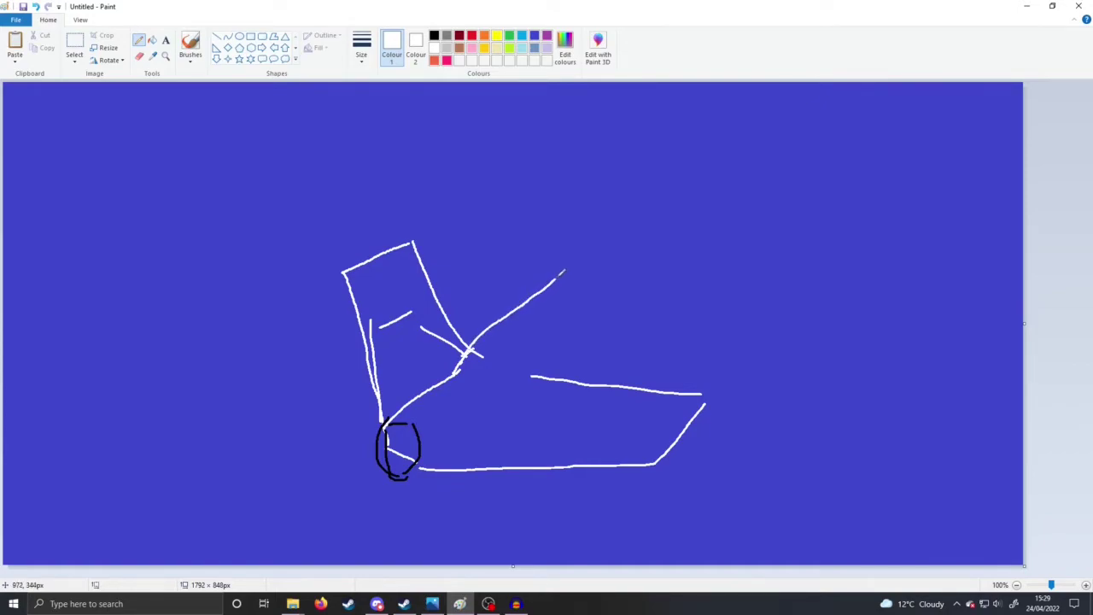
{"action": "left_click_drag", "start_coordinate": [530, 378], "coordinate": [614, 317]}
{"action": "left_click_drag", "start_coordinate": [578, 254], "coordinate": [612, 248]}
{"action": "mouse_move", "coordinate": [562, 277]}
{"action": "left_mouse_down"}
{"action": "mouse_move", "coordinate": [613, 259]}
{"action": "mouse_move", "coordinate": [667, 215]}
{"action": "left_mouse_up"}
{"action": "mouse_move", "coordinate": [621, 253]}
{"action": "left_mouse_down"}
{"action": "mouse_move", "coordinate": [667, 232]}
{"action": "mouse_move", "coordinate": [635, 302]}
{"action": "mouse_move", "coordinate": [605, 329]}
{"action": "left_mouse_up"}
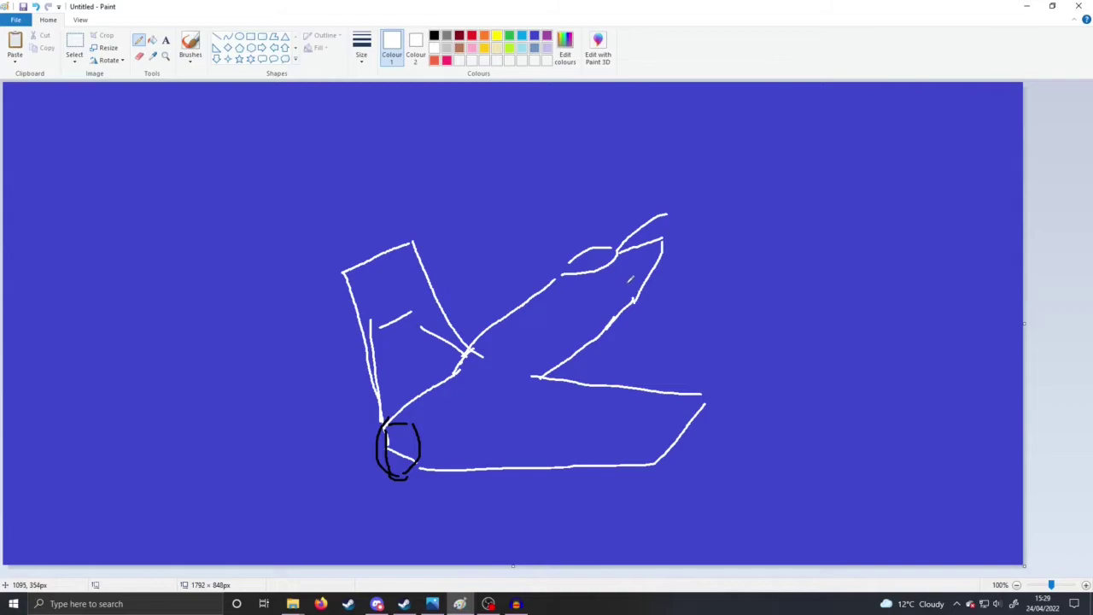
- Add intakes on both sides of the fuselage, extend its lower edge to the rear, and retrace the canopy and nose in white
{"action": "mouse_move", "coordinate": [620, 285]}
{"action": "left_mouse_down"}
{"action": "mouse_move", "coordinate": [675, 295]}
{"action": "mouse_move", "coordinate": [658, 317]}
{"action": "left_mouse_up"}
{"action": "left_click_drag", "start_coordinate": [588, 316], "coordinate": [660, 318]}
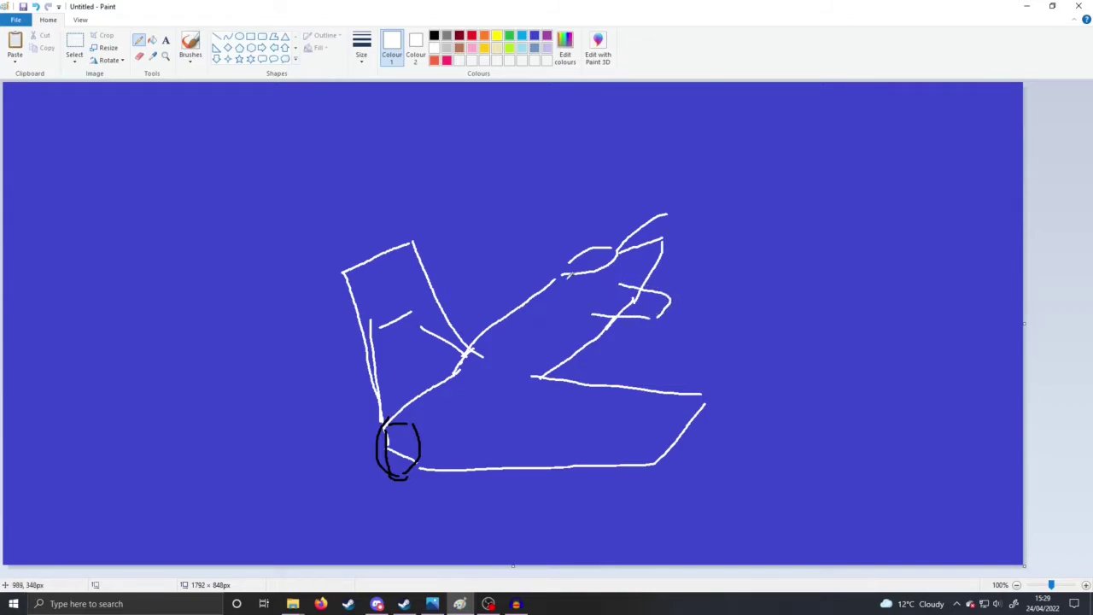
{"action": "mouse_move", "coordinate": [557, 273]}
{"action": "left_mouse_down"}
{"action": "mouse_move", "coordinate": [509, 274]}
{"action": "mouse_move", "coordinate": [518, 304]}
{"action": "left_mouse_up"}
{"action": "mouse_move", "coordinate": [539, 379]}
{"action": "left_mouse_down"}
{"action": "mouse_move", "coordinate": [463, 422]}
{"action": "mouse_move", "coordinate": [427, 468]}
{"action": "left_mouse_up"}
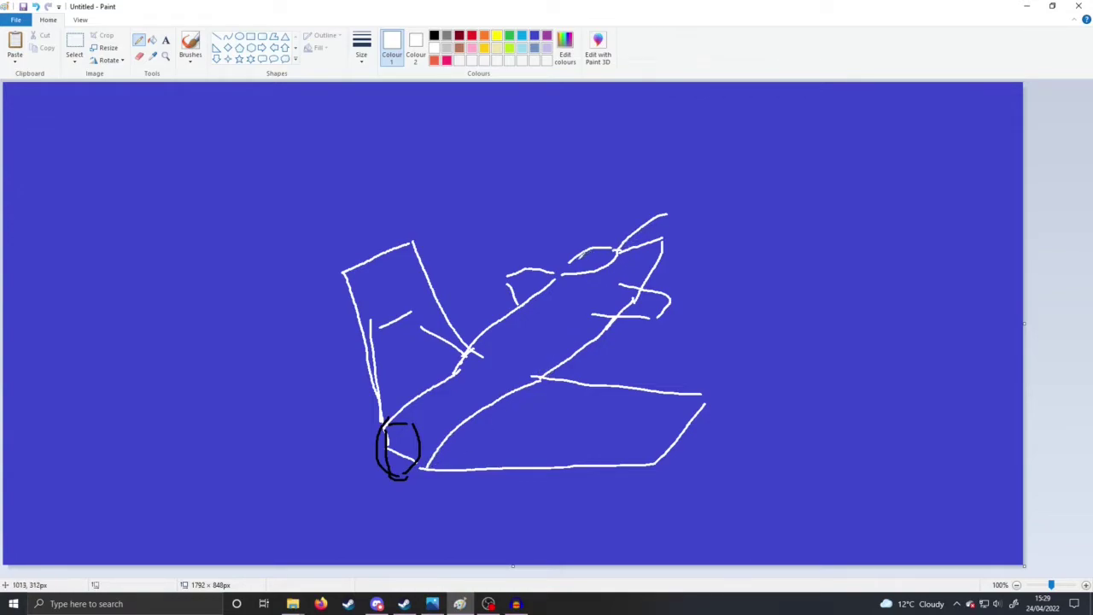
{"action": "mouse_move", "coordinate": [566, 265]}
{"action": "left_mouse_down"}
{"action": "mouse_move", "coordinate": [558, 275]}
{"action": "mouse_move", "coordinate": [570, 278]}
{"action": "mouse_move", "coordinate": [618, 267]}
{"action": "mouse_move", "coordinate": [658, 237]}
{"action": "mouse_move", "coordinate": [668, 260]}
{"action": "mouse_move", "coordinate": [645, 285]}
{"action": "left_mouse_up"}
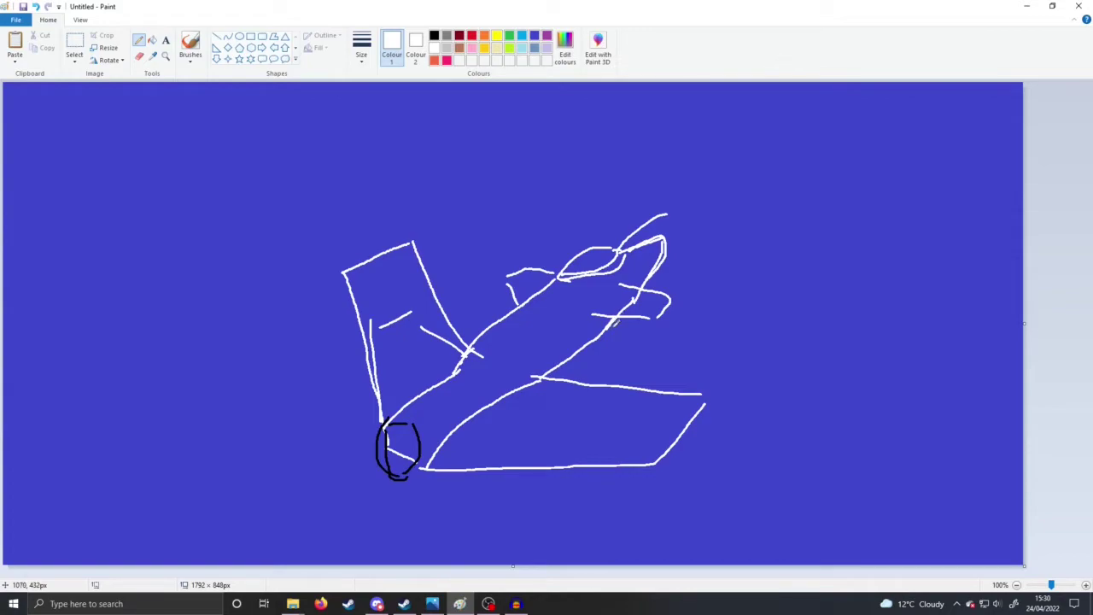
- Draw a line under the fuselage from the lower intake to the near wing and touch up its edge in background blue
{"action": "mouse_move", "coordinate": [612, 328]}
{"action": "left_mouse_down"}
{"action": "mouse_move", "coordinate": [604, 356]}
{"action": "mouse_move", "coordinate": [608, 338]}
{"action": "mouse_move", "coordinate": [562, 379]}
{"action": "mouse_move", "coordinate": [606, 346]}
{"action": "left_mouse_up"}
{"action": "left_click", "coordinate": [534, 38]}
{"action": "left_click_drag", "start_coordinate": [608, 340], "coordinate": [603, 353]}
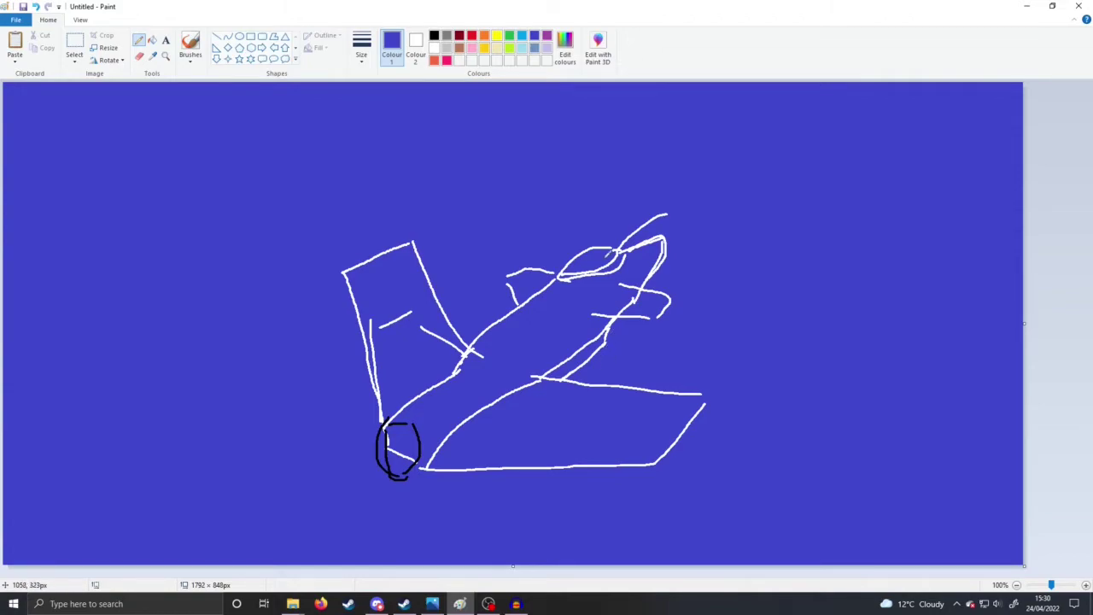
- Add a small white tail surface below the near wing's rear corner and touch up the lines around the nozzle
{"action": "left_click", "coordinate": [434, 48]}
{"action": "mouse_move", "coordinate": [414, 484]}
{"action": "left_mouse_down"}
{"action": "mouse_move", "coordinate": [462, 460]}
{"action": "mouse_move", "coordinate": [417, 479]}
{"action": "mouse_move", "coordinate": [442, 445]}
{"action": "mouse_move", "coordinate": [468, 459]}
{"action": "left_mouse_up"}
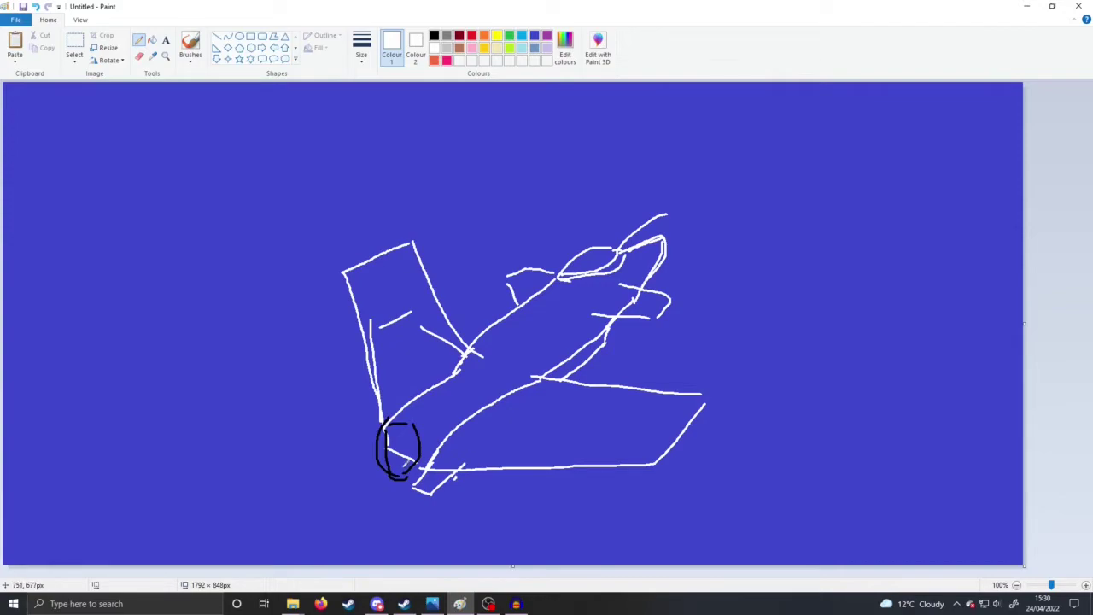
{"action": "mouse_move", "coordinate": [378, 456]}
{"action": "left_mouse_down"}
{"action": "mouse_move", "coordinate": [366, 438]}
{"action": "mouse_move", "coordinate": [355, 456]}
{"action": "mouse_move", "coordinate": [380, 440]}
{"action": "left_mouse_up"}
{"action": "left_click_drag", "start_coordinate": [425, 479], "coordinate": [445, 484]}
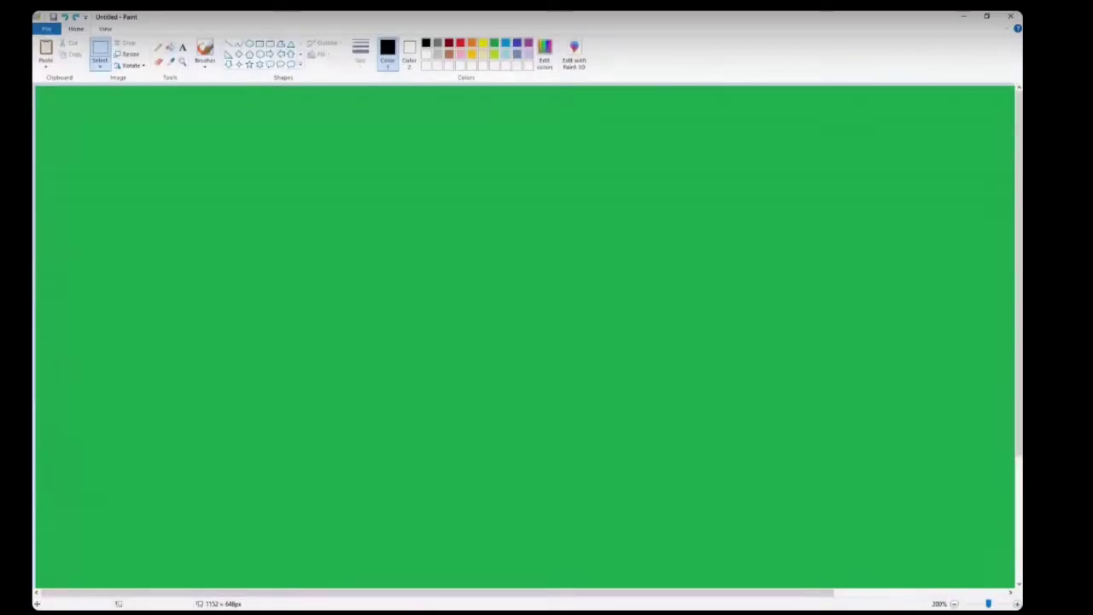
- Fill the green canvas with black and draw a white stepped diagonal line for the aircraft's upper outline
{"action": "left_click", "coordinate": [170, 47]}
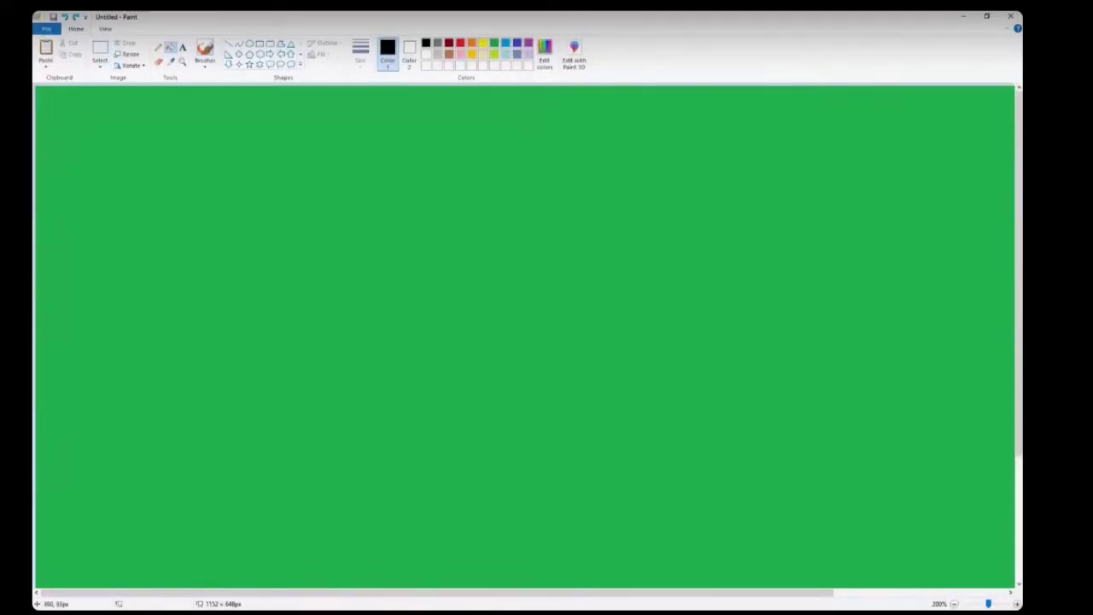
{"action": "left_click", "coordinate": [392, 163]}
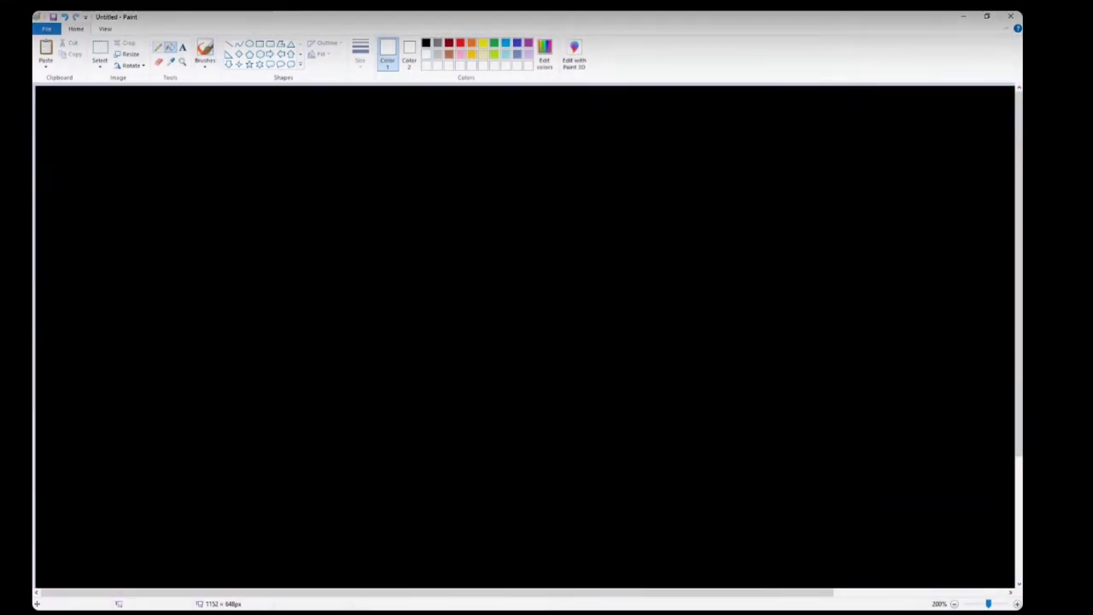
{"action": "left_click", "coordinate": [158, 47]}
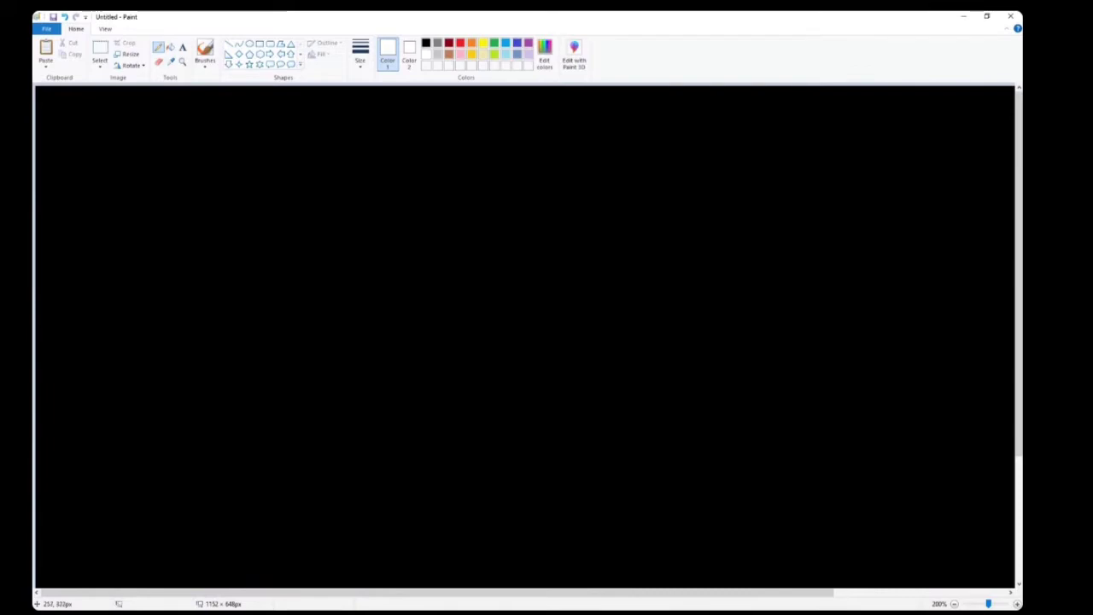
{"action": "mouse_move", "coordinate": [265, 439]}
{"action": "left_mouse_down"}
{"action": "mouse_move", "coordinate": [274, 410]}
{"action": "mouse_move", "coordinate": [349, 368]}
{"action": "mouse_move", "coordinate": [366, 339]}
{"action": "mouse_move", "coordinate": [403, 316]}
{"action": "mouse_move", "coordinate": [422, 276]}
{"action": "mouse_move", "coordinate": [522, 242]}
{"action": "left_mouse_up"}
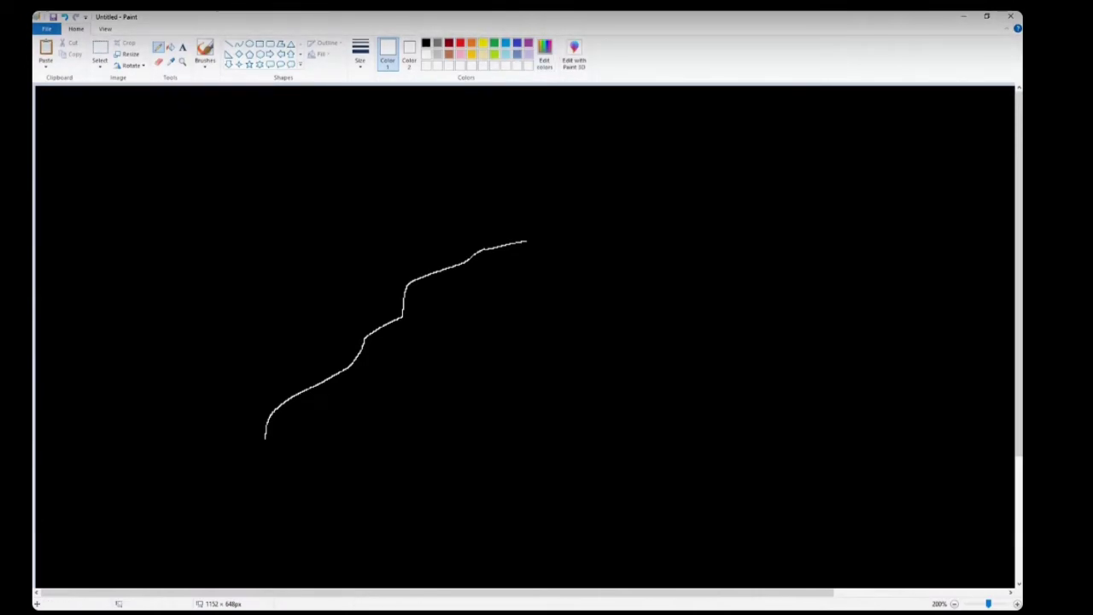
{"action": "key", "text": "ctrl+a"}
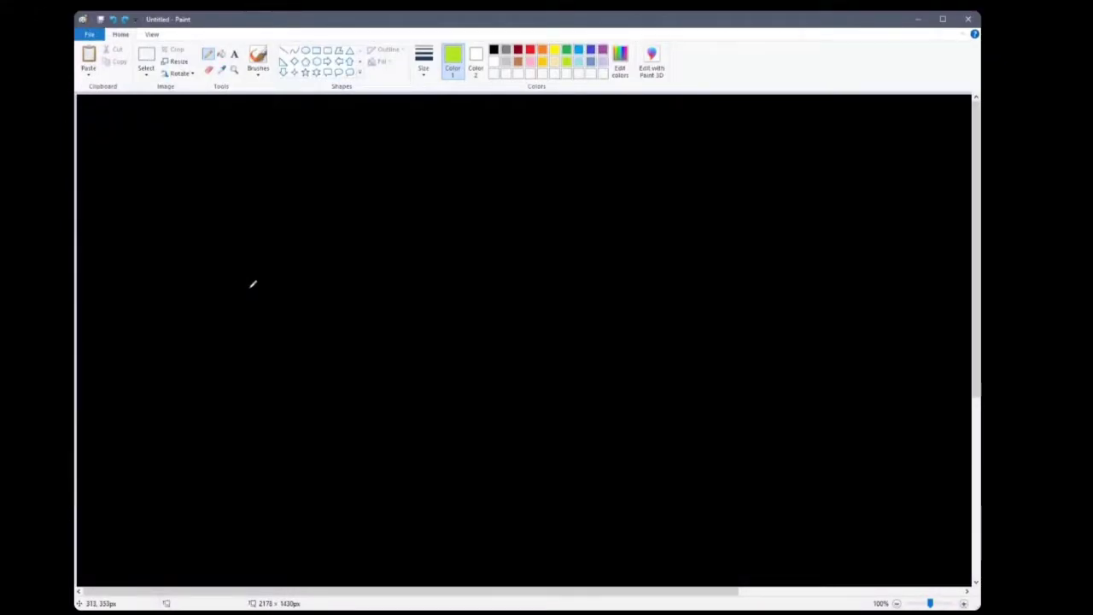
- Draw a lime aircraft on the black canvas with a slender tapering boom, a rounded fin, a connecting tailplane and a second fin
{"action": "mouse_move", "coordinate": [234, 278]}
{"action": "left_mouse_down"}
{"action": "mouse_move", "coordinate": [584, 201]}
{"action": "mouse_move", "coordinate": [493, 254]}
{"action": "mouse_move", "coordinate": [314, 307]}
{"action": "mouse_move", "coordinate": [248, 314]}
{"action": "mouse_move", "coordinate": [207, 292]}
{"action": "mouse_move", "coordinate": [254, 265]}
{"action": "left_mouse_up"}
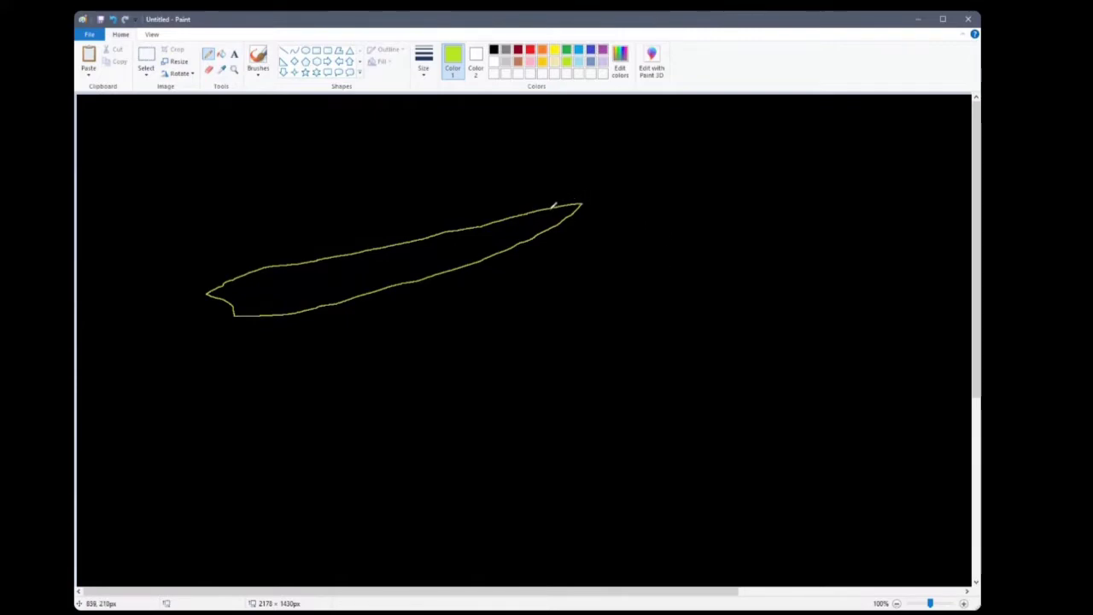
{"action": "mouse_move", "coordinate": [535, 210]}
{"action": "left_mouse_down"}
{"action": "mouse_move", "coordinate": [547, 181]}
{"action": "mouse_move", "coordinate": [579, 156]}
{"action": "mouse_move", "coordinate": [591, 195]}
{"action": "mouse_move", "coordinate": [695, 273]}
{"action": "mouse_move", "coordinate": [668, 284]}
{"action": "mouse_move", "coordinate": [564, 214]}
{"action": "left_mouse_up"}
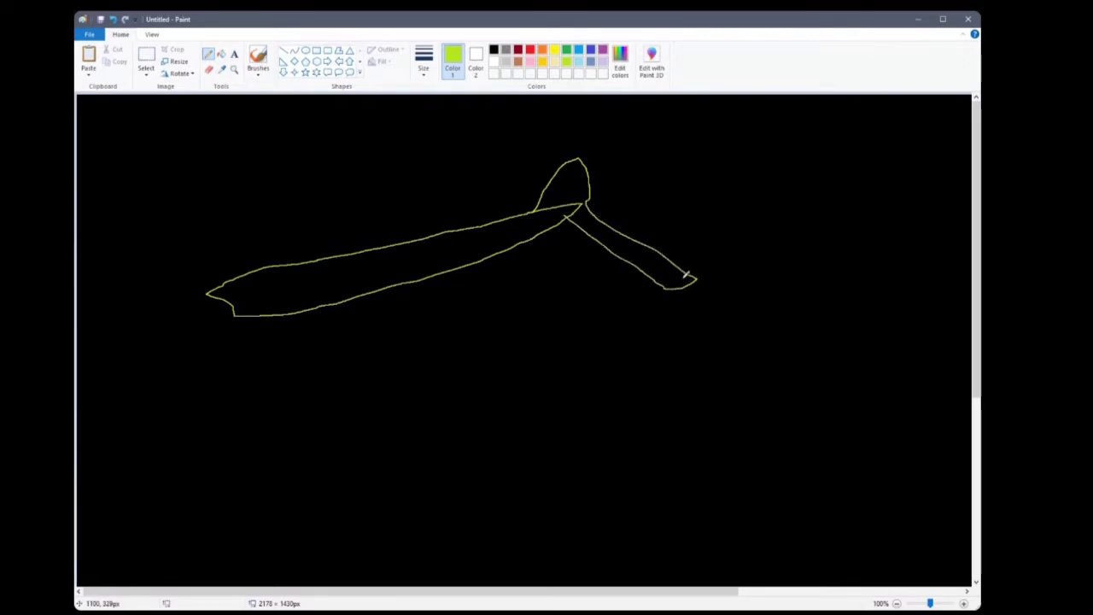
{"action": "mouse_move", "coordinate": [671, 290]}
{"action": "left_mouse_down"}
{"action": "mouse_move", "coordinate": [727, 221]}
{"action": "mouse_move", "coordinate": [740, 232]}
{"action": "mouse_move", "coordinate": [735, 275]}
{"action": "mouse_move", "coordinate": [662, 296]}
{"action": "left_mouse_up"}
{"action": "left_click_drag", "start_coordinate": [726, 282], "coordinate": [739, 300]}
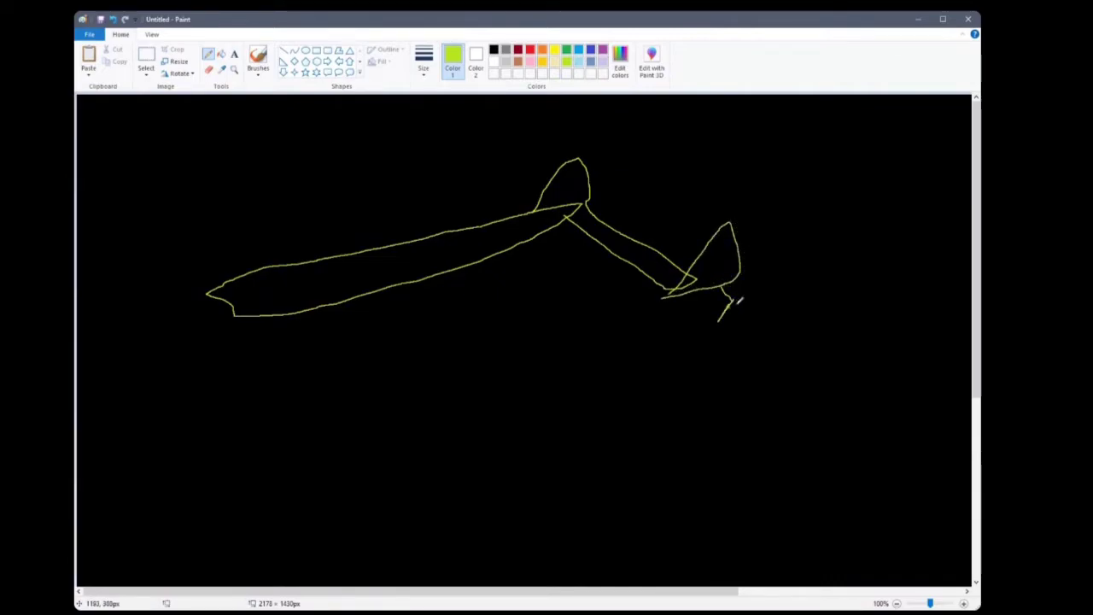
- Undo the short strokes below the second fin and the fin itself, and redo the last undone change
{"action": "key", "text": "ctrl+z"}
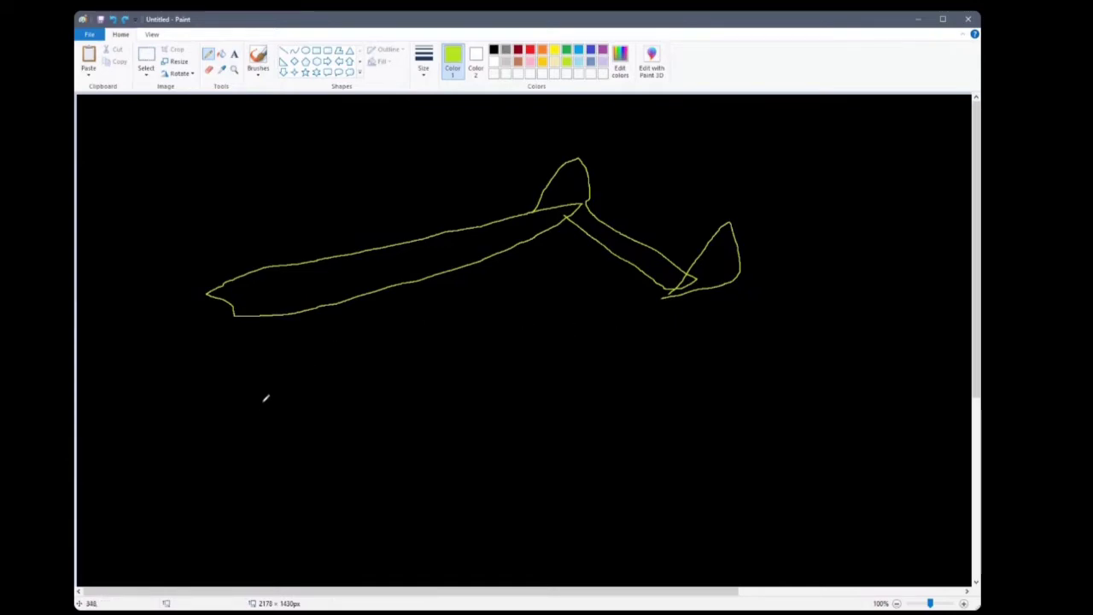
{"action": "key", "text": "ctrl+z"}
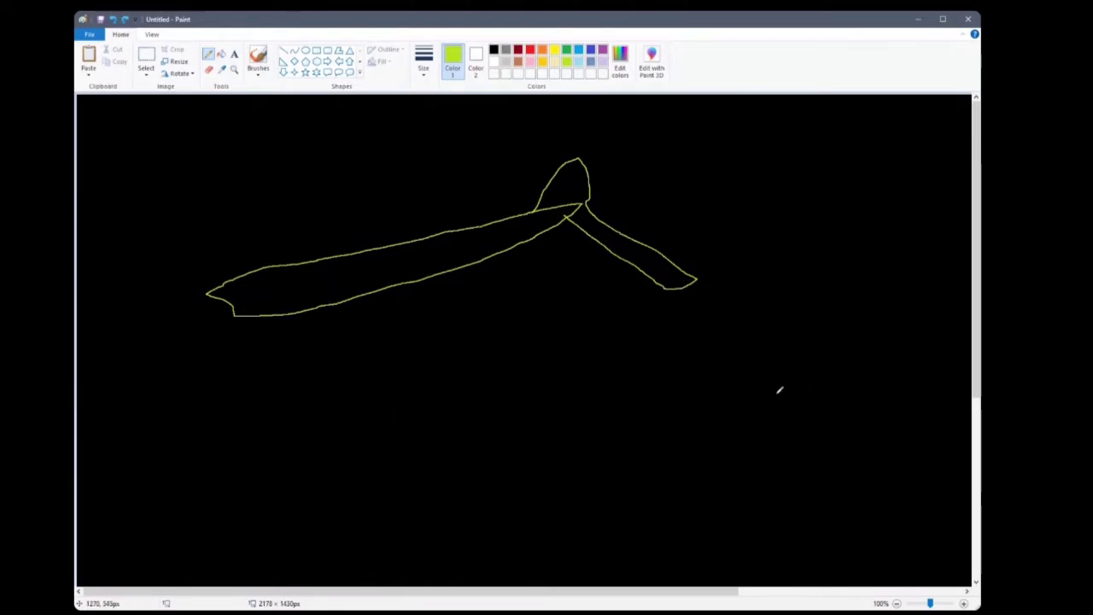
{"action": "key", "text": "ctrl+y"}
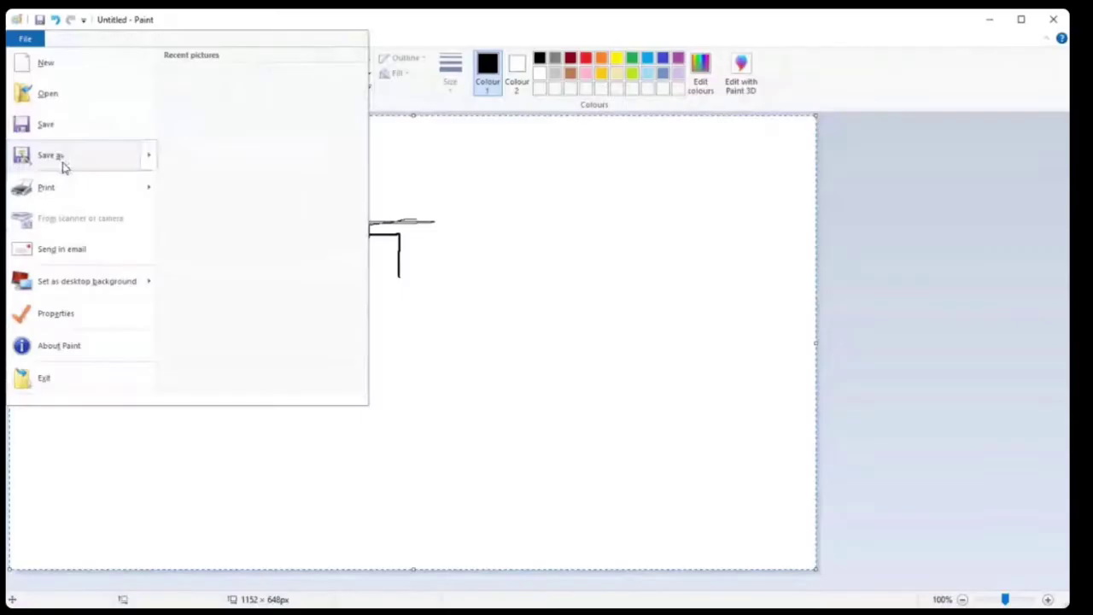
- Undo all strokes of the propeller aircraft sketch to return to a blank white canvas
{"action": "mouse_move", "coordinate": [63, 158]}
{"action": "left_click", "coordinate": [615, 273]}
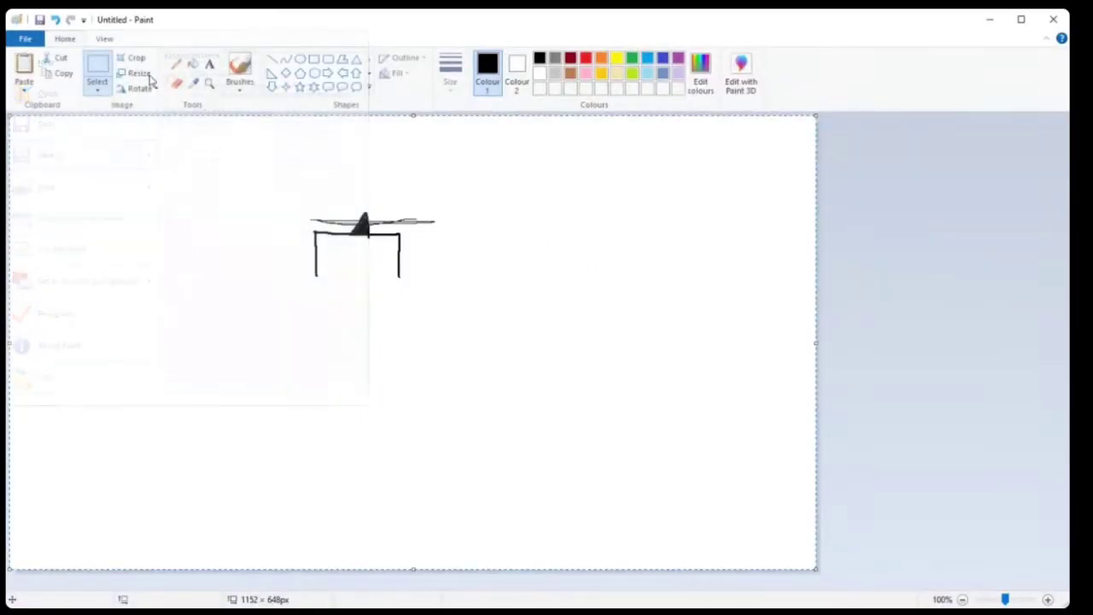
{"action": "left_click", "coordinate": [54, 20]}
{"action": "left_click", "coordinate": [54, 20]}
{"action": "left_click", "coordinate": [55, 20]}
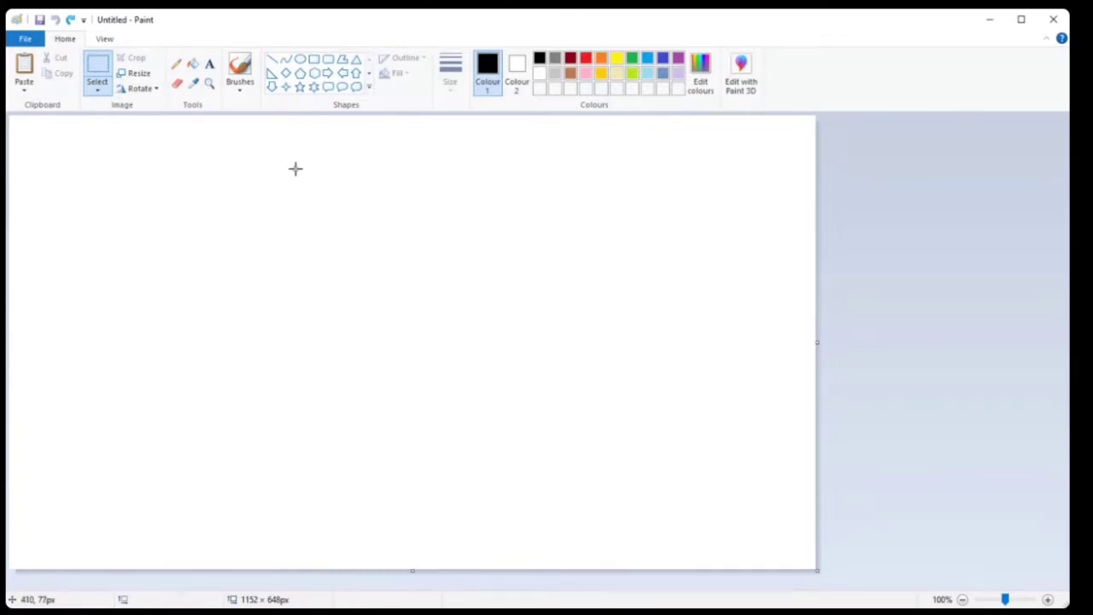
- Draw a blunt fuselage front with a small triangular spinner above it in black pencil near the canvas's upper edge
{"action": "left_click_drag", "start_coordinate": [298, 168], "coordinate": [335, 171]}
{"action": "left_click", "coordinate": [328, 239]}
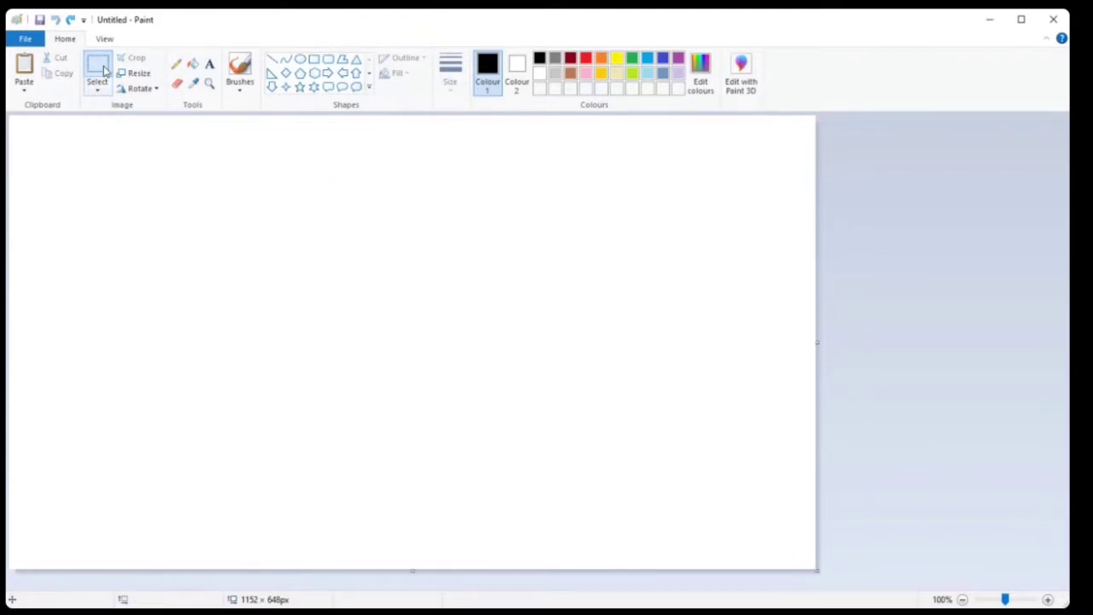
{"action": "left_click", "coordinate": [176, 63]}
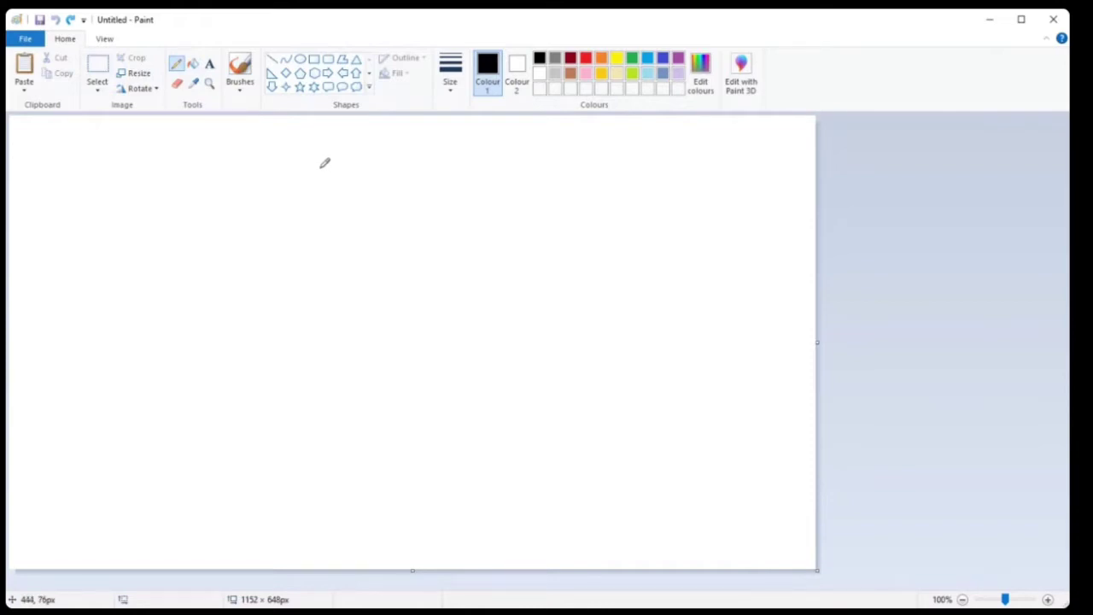
{"action": "mouse_move", "coordinate": [322, 169]}
{"action": "left_mouse_down"}
{"action": "mouse_move", "coordinate": [358, 169]}
{"action": "mouse_move", "coordinate": [357, 186]}
{"action": "mouse_move", "coordinate": [328, 164]}
{"action": "mouse_move", "coordinate": [323, 186]}
{"action": "mouse_move", "coordinate": [341, 147]}
{"action": "mouse_move", "coordinate": [356, 168]}
{"action": "left_mouse_up"}
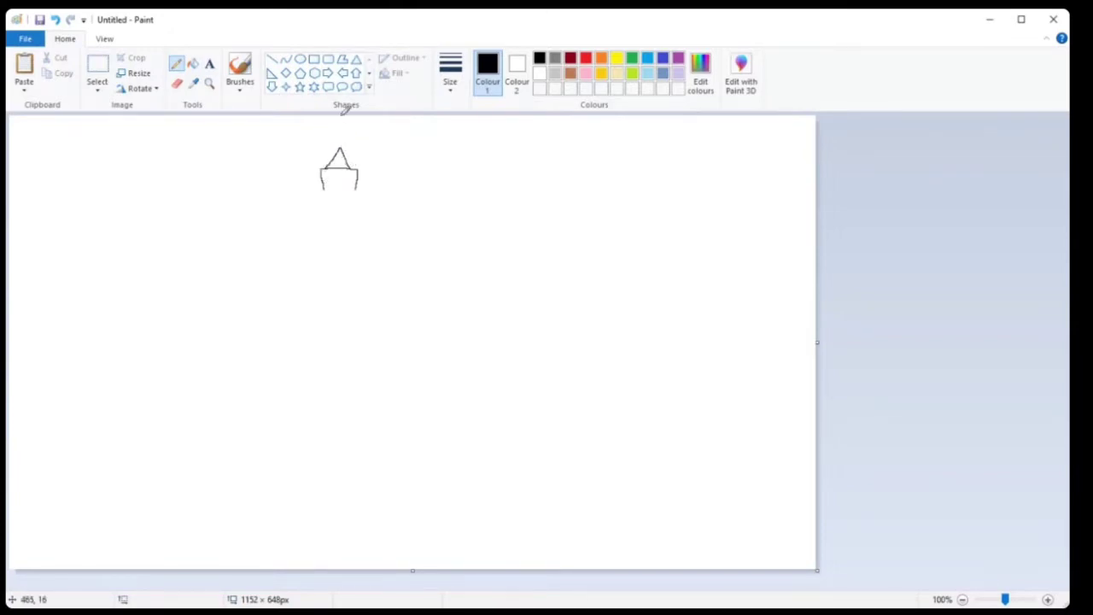
- Fill the triangular spinner with black and pencil thin horizontal propeller blades across it
{"action": "left_click", "coordinate": [193, 65]}
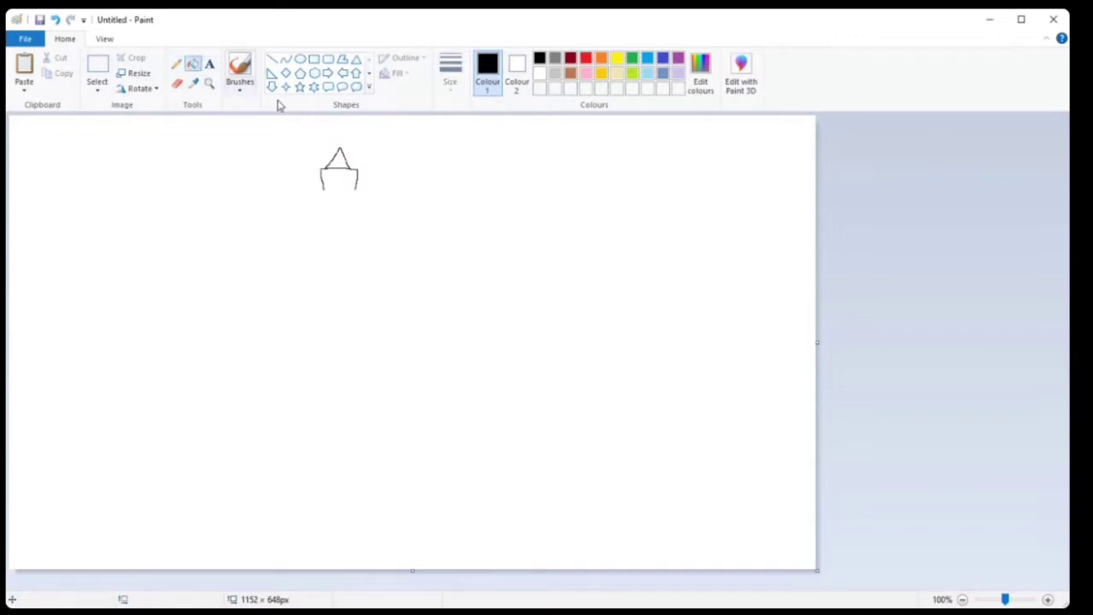
{"action": "left_click", "coordinate": [342, 160]}
{"action": "left_click", "coordinate": [176, 64]}
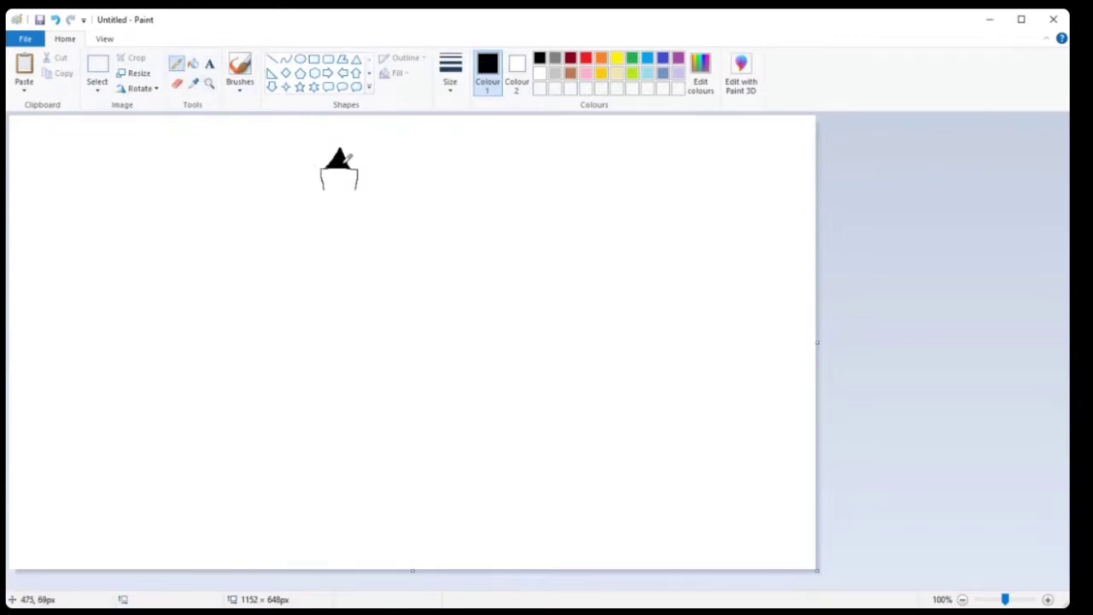
{"action": "mouse_move", "coordinate": [307, 153]}
{"action": "left_mouse_down"}
{"action": "mouse_move", "coordinate": [378, 154]}
{"action": "mouse_move", "coordinate": [304, 155]}
{"action": "mouse_move", "coordinate": [371, 157]}
{"action": "mouse_move", "coordinate": [321, 155]}
{"action": "left_mouse_up"}
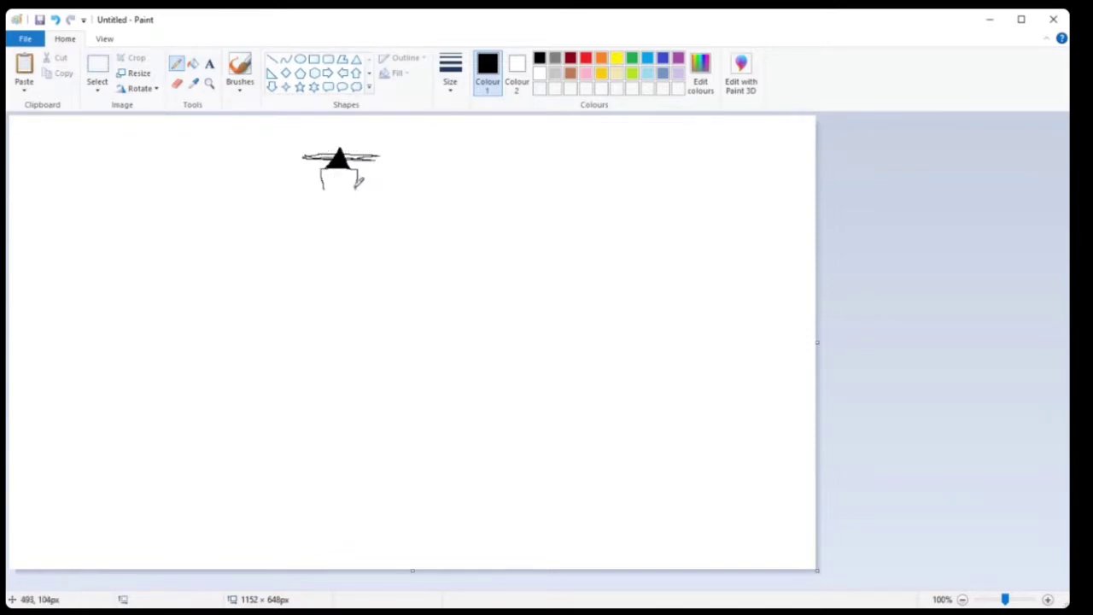
- Draw the long tapering fuselage sides, a small cockpit between them and a rectangular tailplane across the rear end
{"action": "left_click_drag", "start_coordinate": [356, 193], "coordinate": [355, 287]}
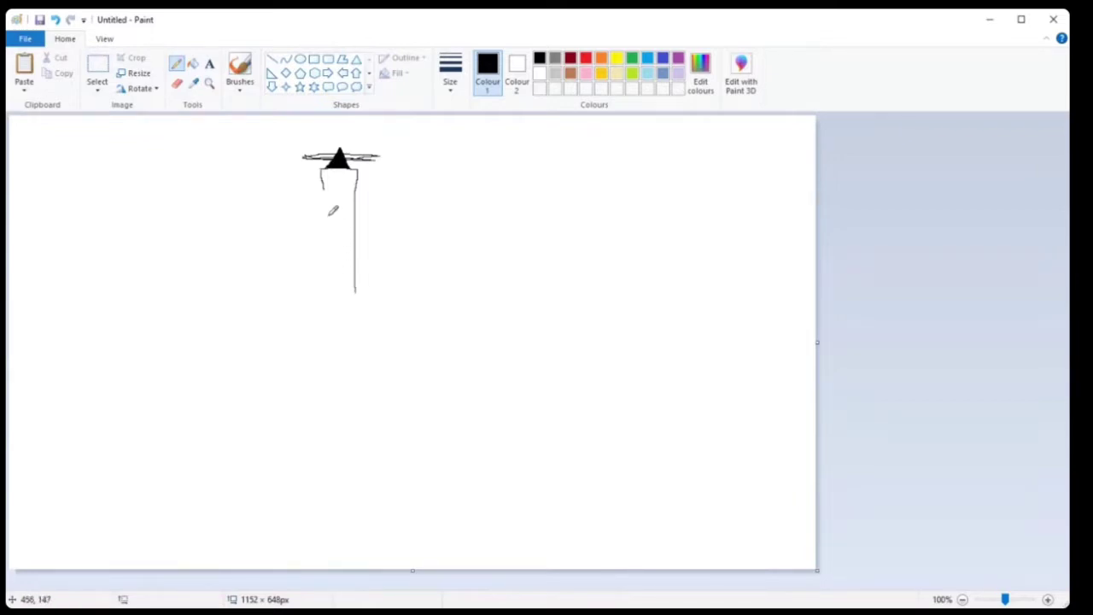
{"action": "mouse_move", "coordinate": [325, 176]}
{"action": "left_mouse_down"}
{"action": "mouse_move", "coordinate": [333, 298]}
{"action": "mouse_move", "coordinate": [337, 233]}
{"action": "left_mouse_up"}
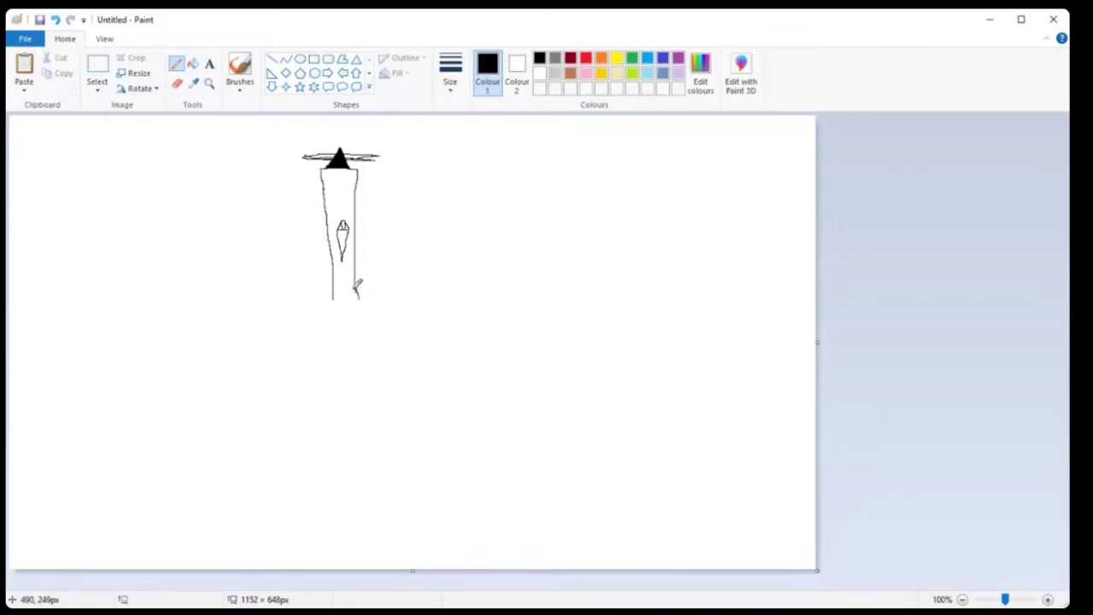
{"action": "mouse_move", "coordinate": [355, 294]}
{"action": "left_mouse_down"}
{"action": "mouse_move", "coordinate": [355, 332]}
{"action": "mouse_move", "coordinate": [390, 335]}
{"action": "mouse_move", "coordinate": [360, 348]}
{"action": "left_mouse_up"}
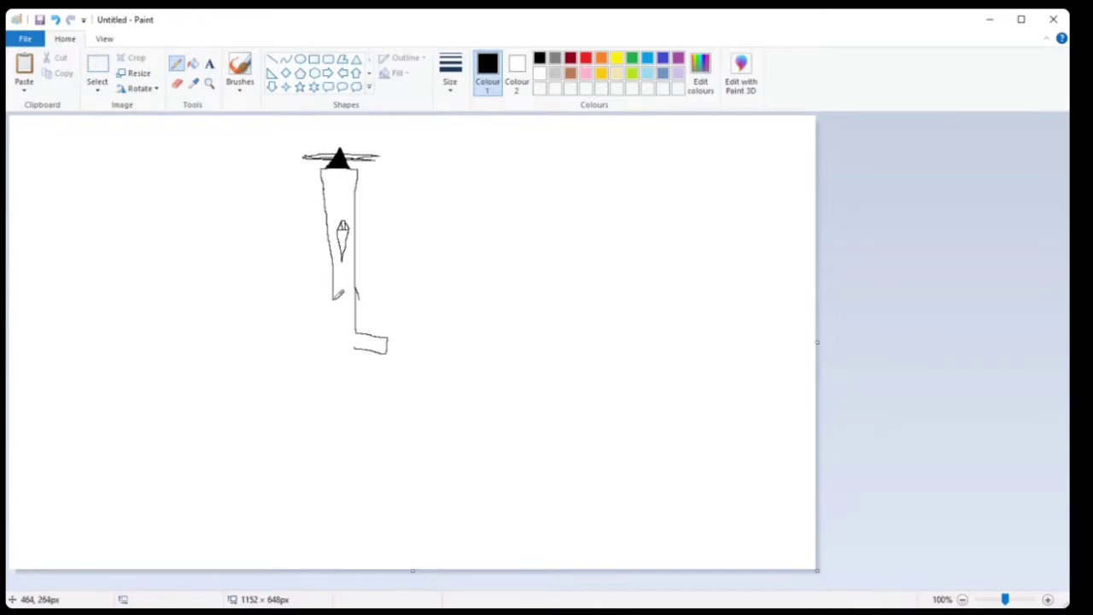
{"action": "mouse_move", "coordinate": [333, 299]}
{"action": "left_mouse_down"}
{"action": "mouse_move", "coordinate": [337, 325]}
{"action": "mouse_move", "coordinate": [315, 331]}
{"action": "mouse_move", "coordinate": [314, 346]}
{"action": "mouse_move", "coordinate": [359, 342]}
{"action": "left_mouse_up"}
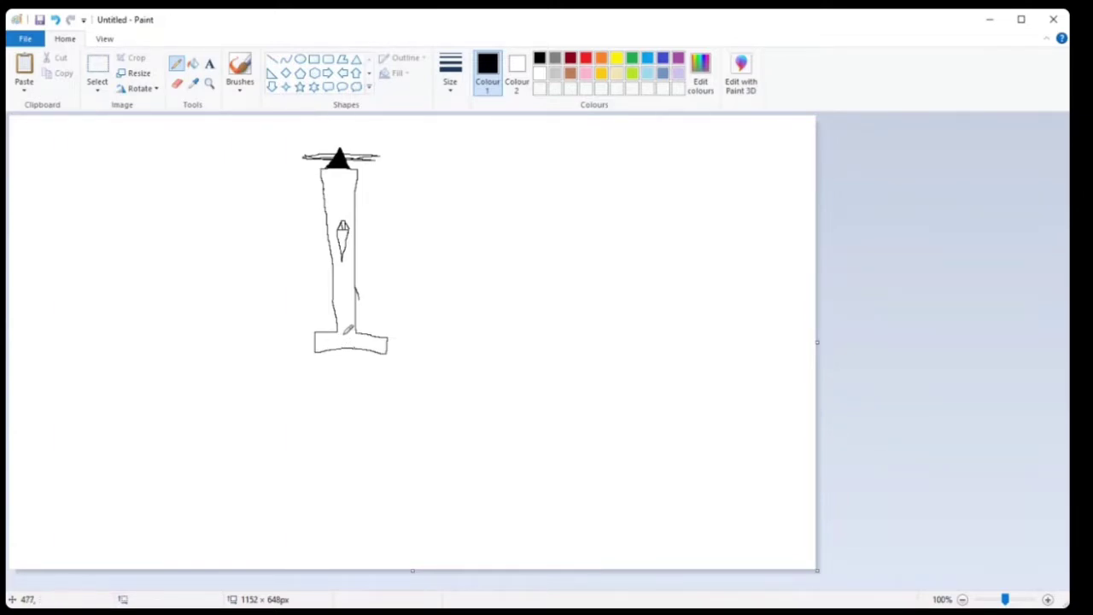
- Add a tail fin line across the tailplane and two long rectangular wings with small markings to the propeller aircraft in black pencil
{"action": "left_click_drag", "start_coordinate": [345, 332], "coordinate": [346, 366]}
{"action": "mouse_move", "coordinate": [356, 231]}
{"action": "left_mouse_down"}
{"action": "mouse_move", "coordinate": [574, 224]}
{"action": "mouse_move", "coordinate": [575, 245]}
{"action": "mouse_move", "coordinate": [575, 267]}
{"action": "mouse_move", "coordinate": [355, 264]}
{"action": "left_mouse_up"}
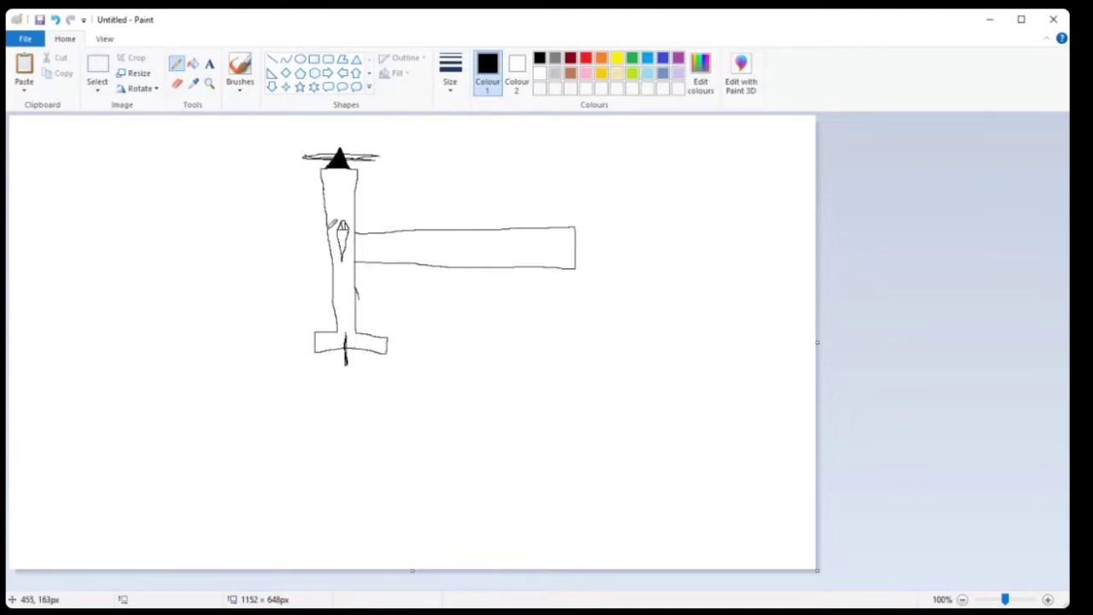
{"action": "left_click_drag", "start_coordinate": [326, 231], "coordinate": [297, 230]}
{"action": "mouse_move", "coordinate": [303, 231]}
{"action": "left_mouse_down"}
{"action": "mouse_move", "coordinate": [165, 234]}
{"action": "mouse_move", "coordinate": [166, 266]}
{"action": "mouse_move", "coordinate": [333, 263]}
{"action": "left_mouse_up"}
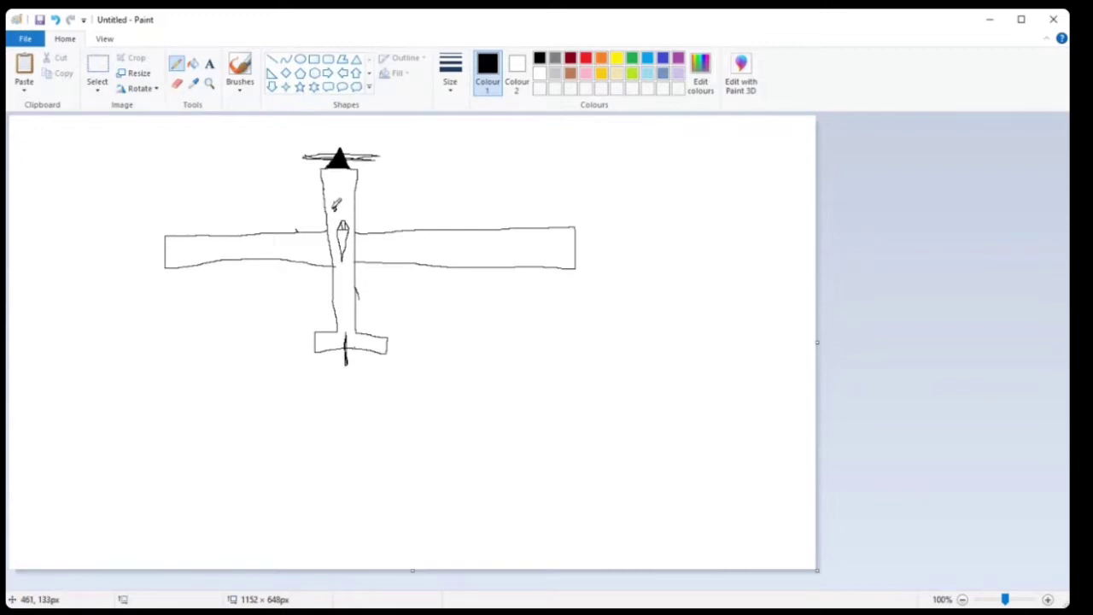
{"action": "left_click_drag", "start_coordinate": [333, 202], "coordinate": [336, 209]}
{"action": "left_click_drag", "start_coordinate": [535, 251], "coordinate": [544, 254]}
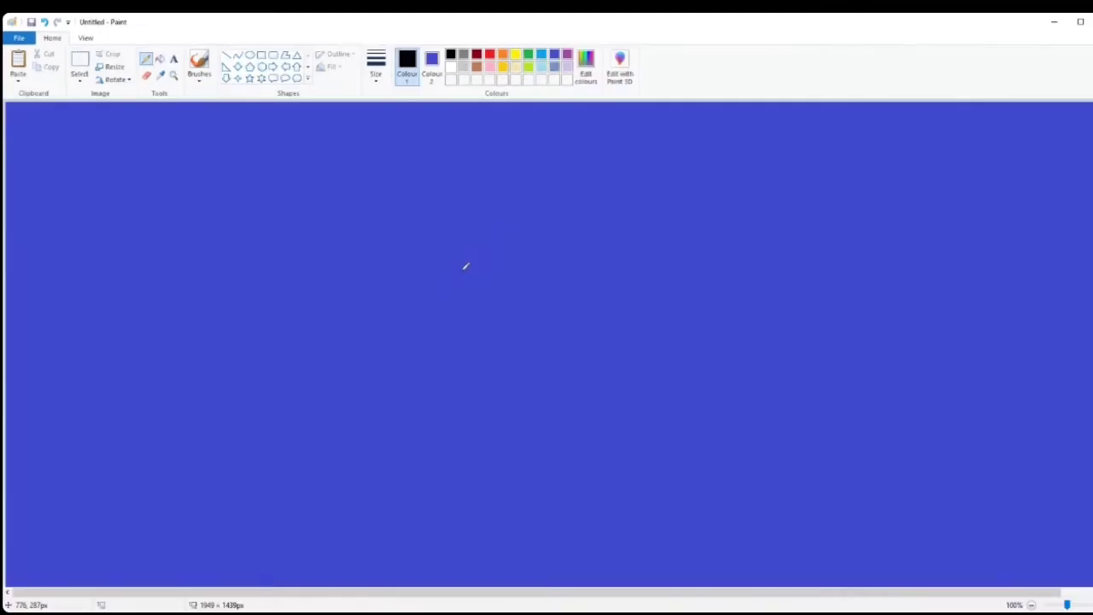
- Draw a rounded nose, one fuselage side and a swept wing with small engine nozzles on its rear edge in black on the blue canvas
{"action": "mouse_move", "coordinate": [462, 237]}
{"action": "left_mouse_down"}
{"action": "mouse_move", "coordinate": [468, 181]}
{"action": "mouse_move", "coordinate": [501, 162]}
{"action": "mouse_move", "coordinate": [524, 188]}
{"action": "mouse_move", "coordinate": [531, 262]}
{"action": "mouse_move", "coordinate": [552, 288]}
{"action": "mouse_move", "coordinate": [805, 400]}
{"action": "left_mouse_up"}
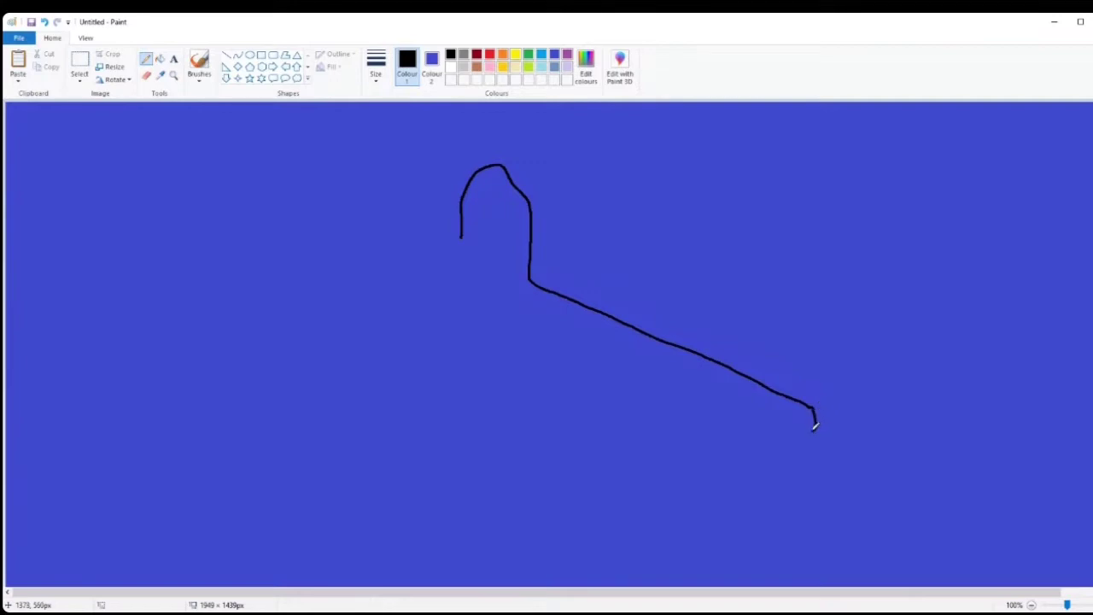
{"action": "mouse_move", "coordinate": [803, 432]}
{"action": "left_mouse_down"}
{"action": "mouse_move", "coordinate": [525, 429]}
{"action": "mouse_move", "coordinate": [572, 440]}
{"action": "mouse_move", "coordinate": [542, 441]}
{"action": "left_mouse_up"}
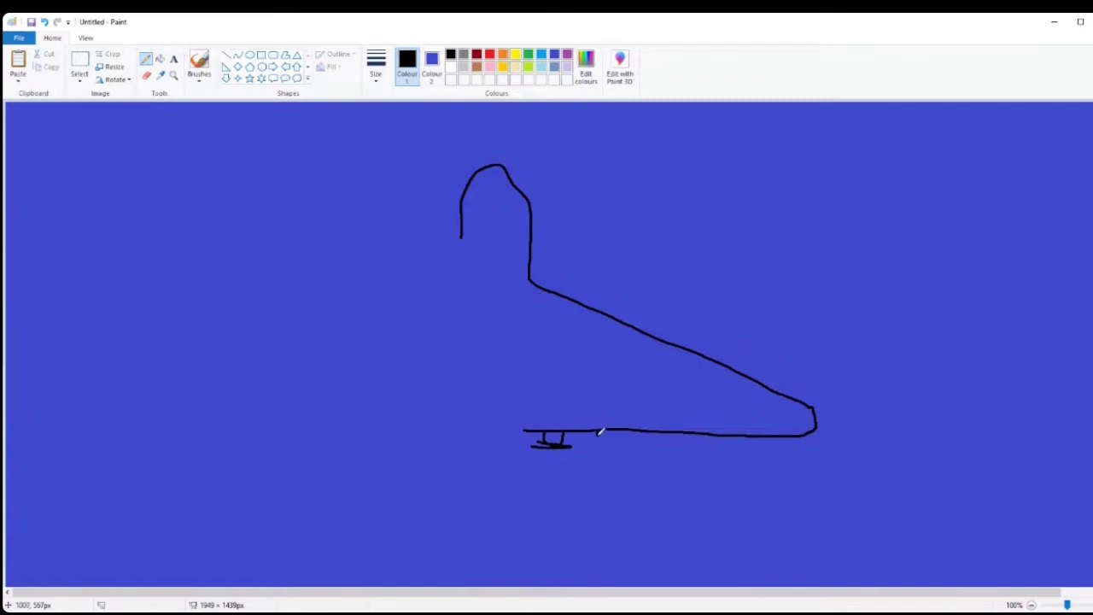
{"action": "mouse_move", "coordinate": [632, 444]}
{"action": "left_mouse_down"}
{"action": "mouse_move", "coordinate": [604, 438]}
{"action": "mouse_move", "coordinate": [616, 442]}
{"action": "left_mouse_up"}
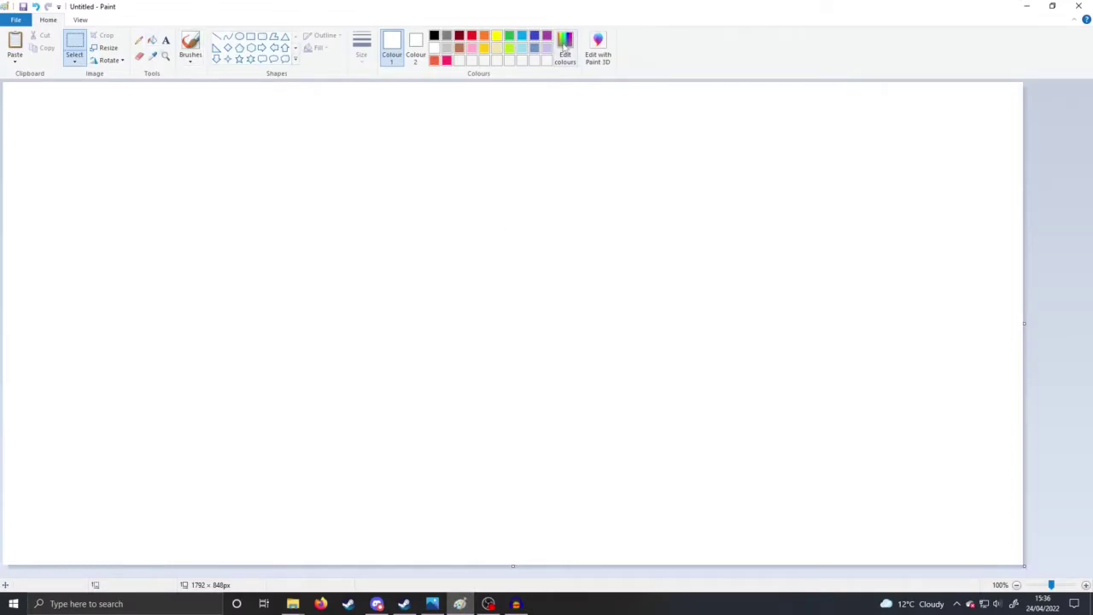
- Draw a long diagonal fuselage tapering to a point at its upper end on the white canvas, using the brush in grey
{"action": "left_click", "coordinate": [433, 36]}
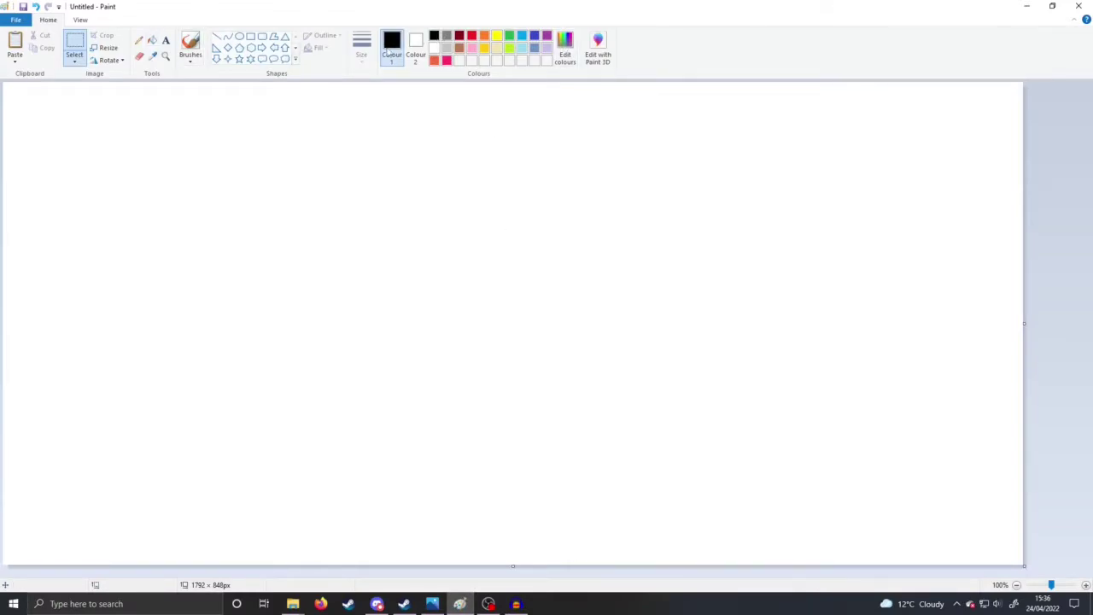
{"action": "left_click", "coordinate": [195, 56]}
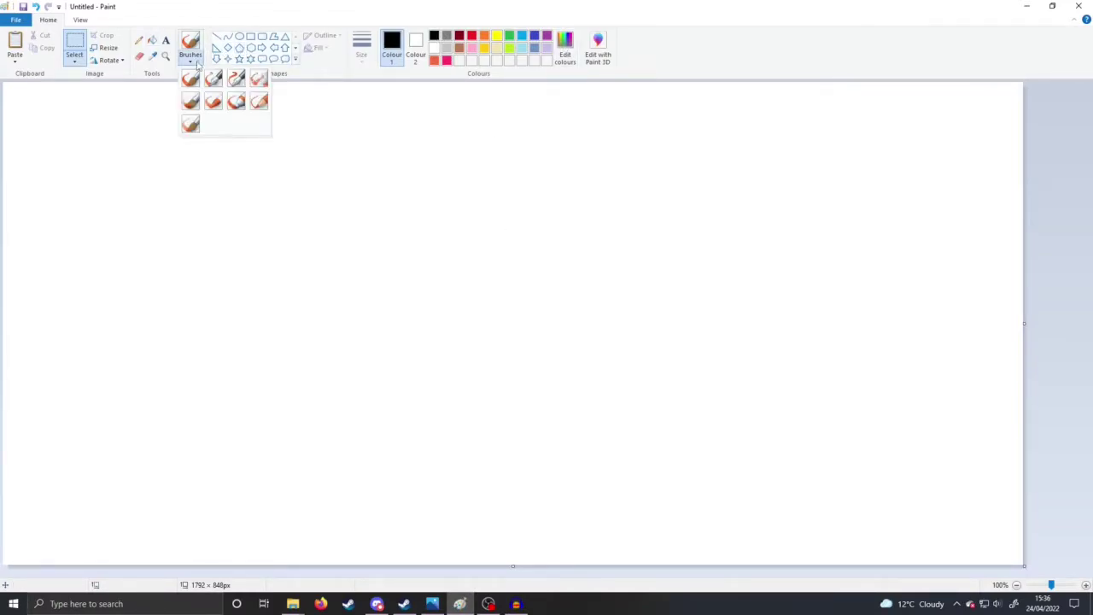
{"action": "left_click", "coordinate": [195, 41]}
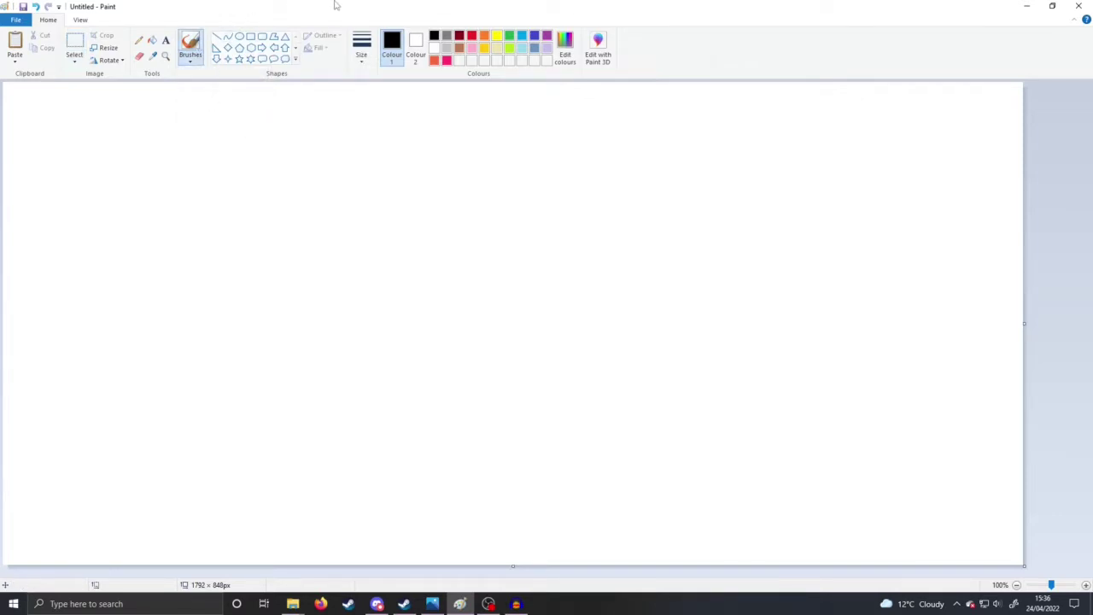
{"action": "left_click", "coordinate": [445, 36]}
{"action": "mouse_move", "coordinate": [609, 230]}
{"action": "left_mouse_down"}
{"action": "mouse_move", "coordinate": [458, 293]}
{"action": "mouse_move", "coordinate": [368, 347]}
{"action": "mouse_move", "coordinate": [306, 422]}
{"action": "mouse_move", "coordinate": [436, 394]}
{"action": "mouse_move", "coordinate": [554, 336]}
{"action": "mouse_move", "coordinate": [636, 267]}
{"action": "mouse_move", "coordinate": [677, 211]}
{"action": "left_mouse_up"}
{"action": "left_click_drag", "start_coordinate": [610, 228], "coordinate": [680, 205]}
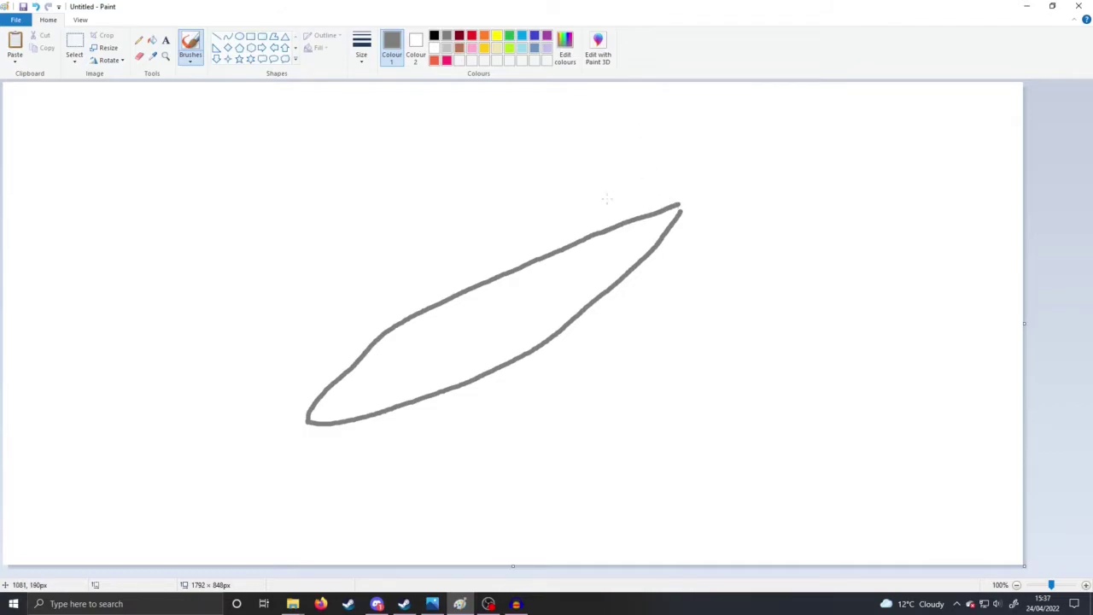
- Add two long rounded wings to the grey fuselage, each with a round engine and a curved nacelle line across the wing
{"action": "mouse_move", "coordinate": [461, 347]}
{"action": "left_mouse_down"}
{"action": "mouse_move", "coordinate": [868, 393]}
{"action": "mouse_move", "coordinate": [981, 385]}
{"action": "mouse_move", "coordinate": [1000, 366]}
{"action": "mouse_move", "coordinate": [940, 337]}
{"action": "mouse_move", "coordinate": [512, 318]}
{"action": "left_mouse_up"}
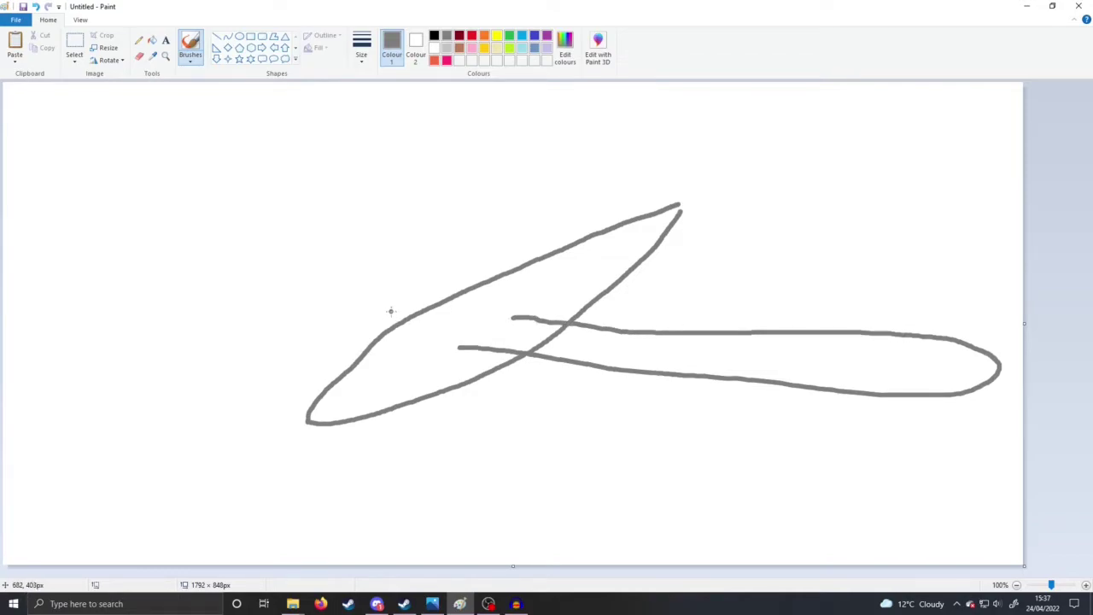
{"action": "mouse_move", "coordinate": [401, 315]}
{"action": "left_mouse_down"}
{"action": "mouse_move", "coordinate": [227, 280]}
{"action": "mouse_move", "coordinate": [123, 233]}
{"action": "mouse_move", "coordinate": [170, 221]}
{"action": "mouse_move", "coordinate": [235, 227]}
{"action": "mouse_move", "coordinate": [456, 289]}
{"action": "left_mouse_up"}
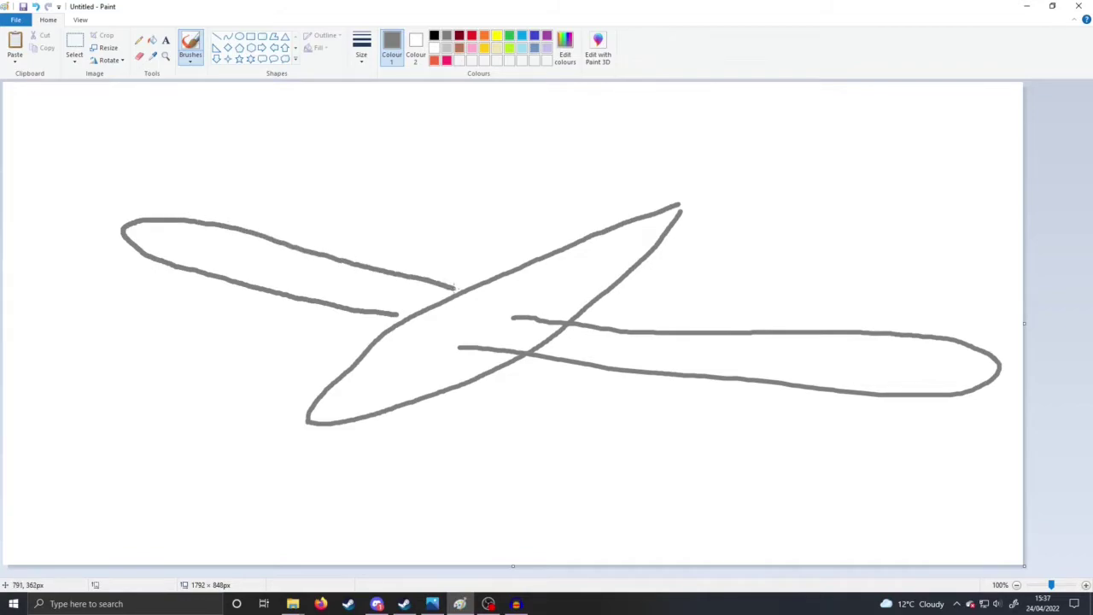
{"action": "mouse_move", "coordinate": [620, 368]}
{"action": "left_mouse_down"}
{"action": "mouse_move", "coordinate": [579, 378]}
{"action": "mouse_move", "coordinate": [603, 388]}
{"action": "mouse_move", "coordinate": [618, 376]}
{"action": "mouse_move", "coordinate": [596, 360]}
{"action": "left_mouse_up"}
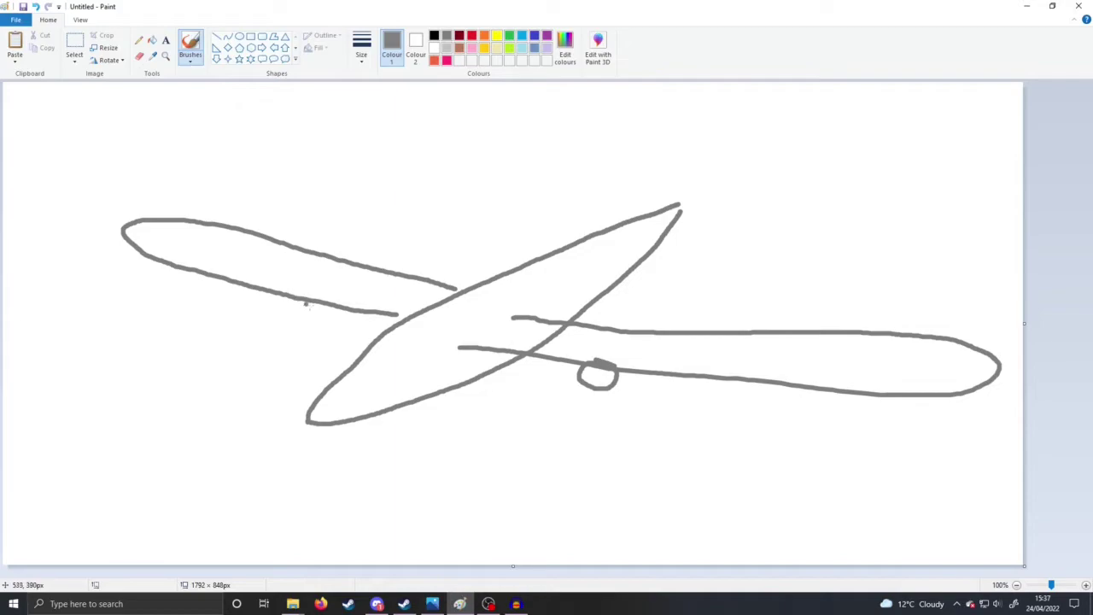
{"action": "mouse_move", "coordinate": [334, 303]}
{"action": "left_mouse_down"}
{"action": "mouse_move", "coordinate": [301, 301]}
{"action": "mouse_move", "coordinate": [309, 316]}
{"action": "mouse_move", "coordinate": [327, 318]}
{"action": "mouse_move", "coordinate": [317, 294]}
{"action": "mouse_move", "coordinate": [301, 292]}
{"action": "mouse_move", "coordinate": [387, 266]}
{"action": "left_mouse_up"}
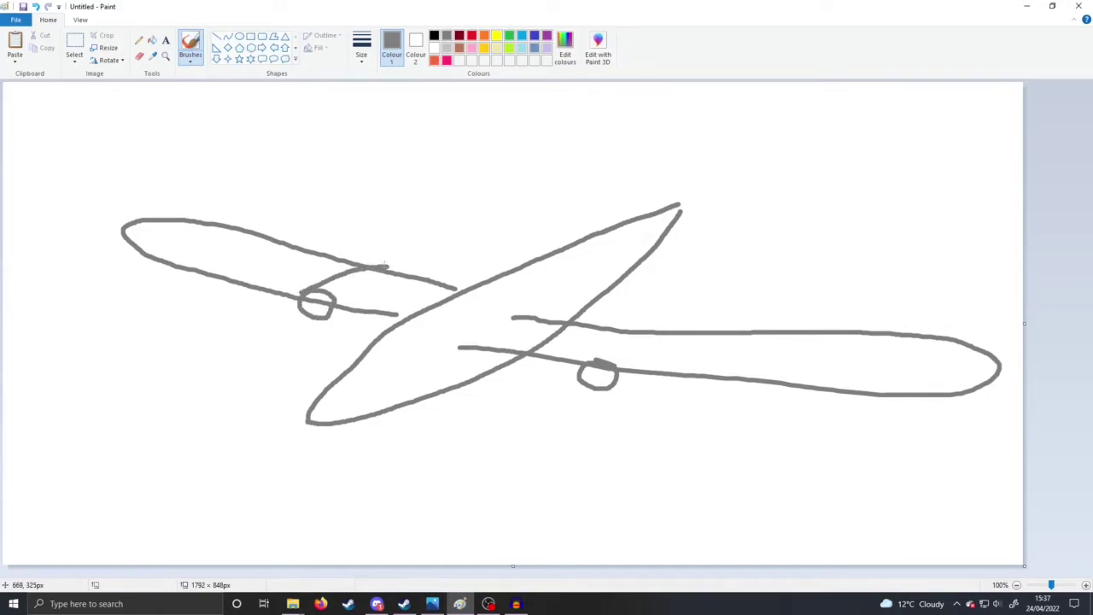
{"action": "mouse_move", "coordinate": [591, 364]}
{"action": "left_mouse_down"}
{"action": "mouse_move", "coordinate": [644, 328]}
{"action": "mouse_move", "coordinate": [663, 332]}
{"action": "left_mouse_up"}
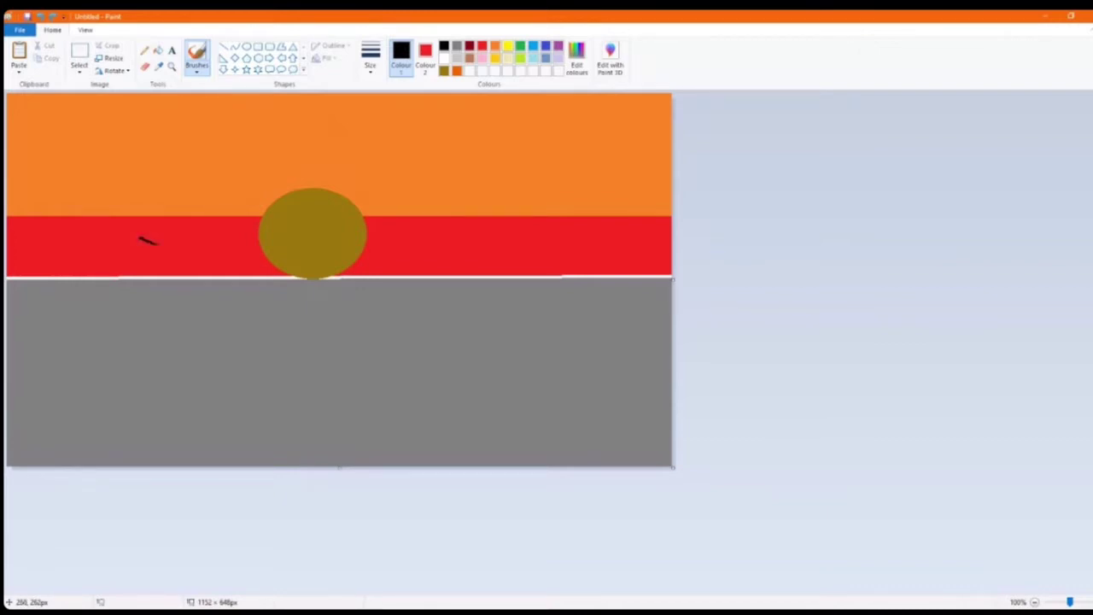
- Draw a long thin black outline, raised at one end, across the sun and horizon, with short diagonal struts beneath it
{"action": "mouse_move", "coordinate": [165, 246]}
{"action": "left_mouse_down"}
{"action": "mouse_move", "coordinate": [312, 282]}
{"action": "mouse_move", "coordinate": [478, 284]}
{"action": "left_mouse_up"}
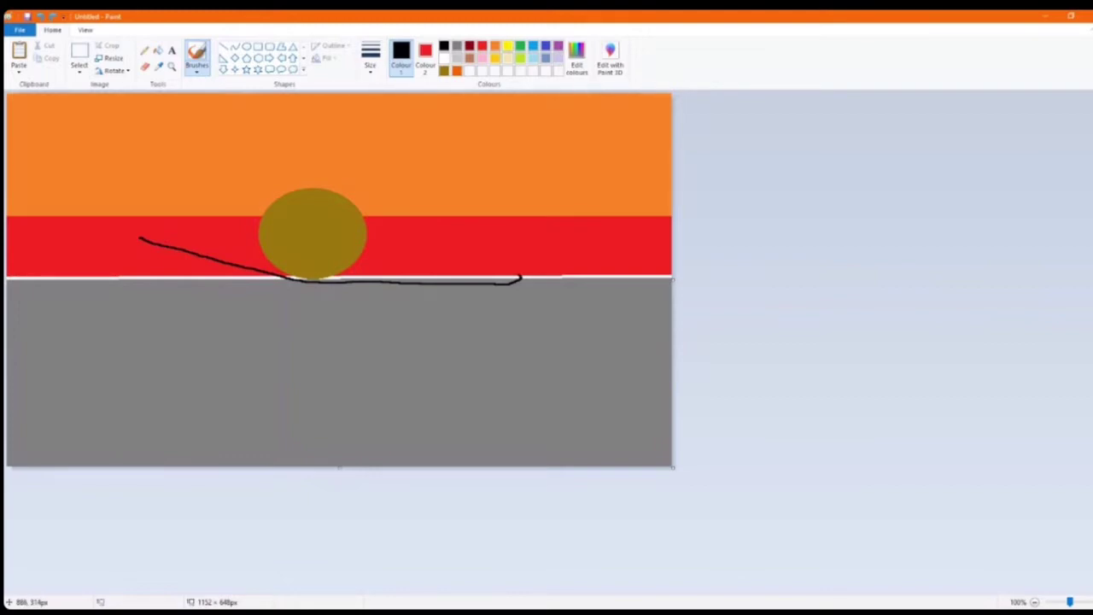
{"action": "left_click_drag", "start_coordinate": [505, 274], "coordinate": [354, 274]}
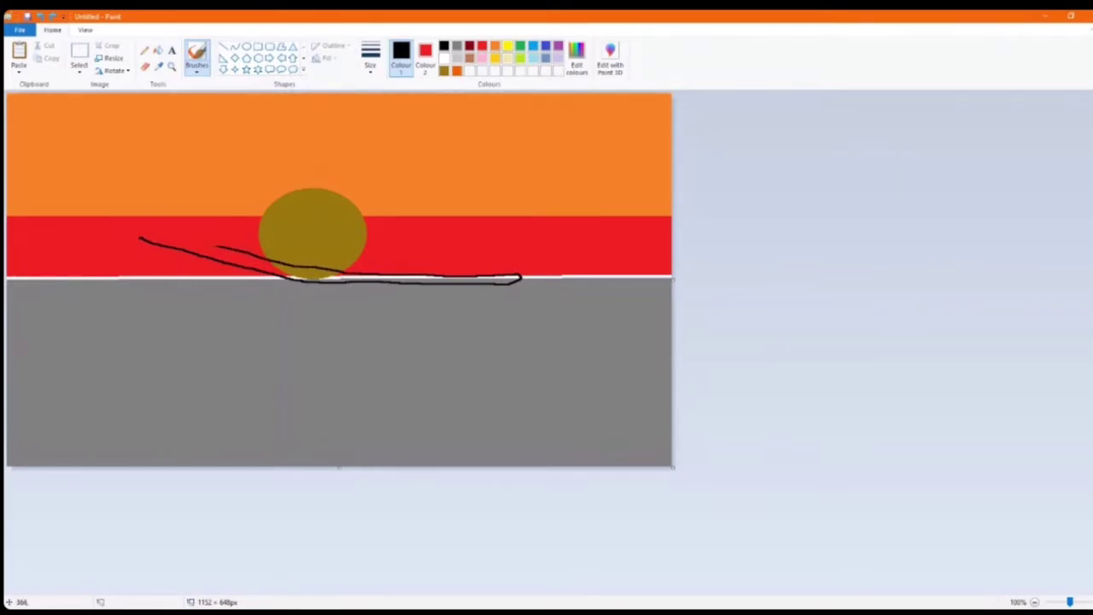
{"action": "left_click_drag", "start_coordinate": [197, 243], "coordinate": [142, 238]}
{"action": "left_click_drag", "start_coordinate": [189, 273], "coordinate": [212, 282]}
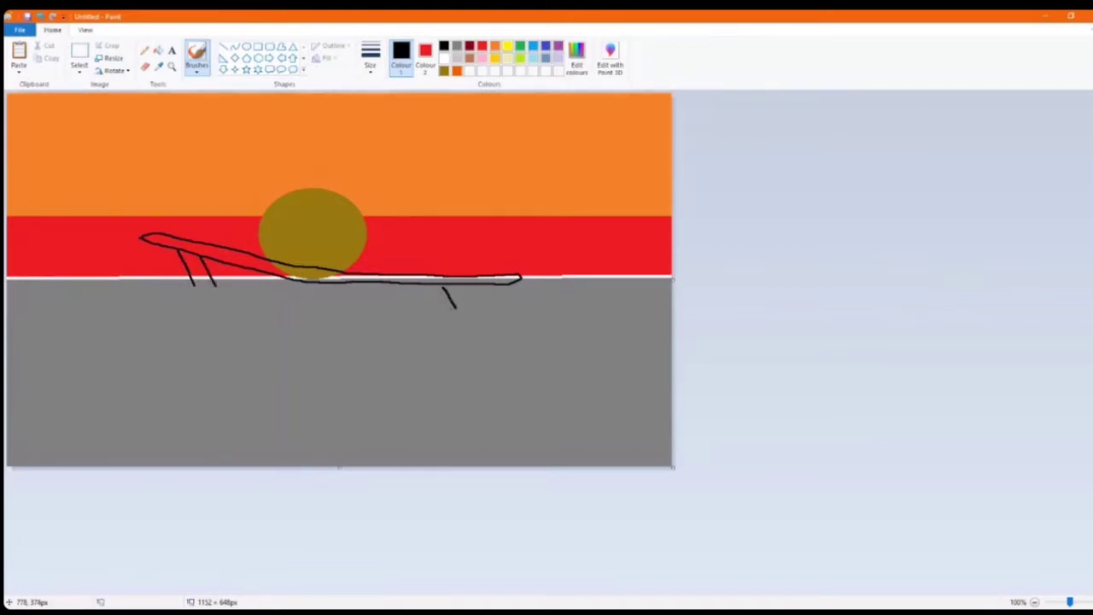
{"action": "left_click_drag", "start_coordinate": [455, 308], "coordinate": [461, 314]}
{"action": "key", "text": "ctrl+a"}
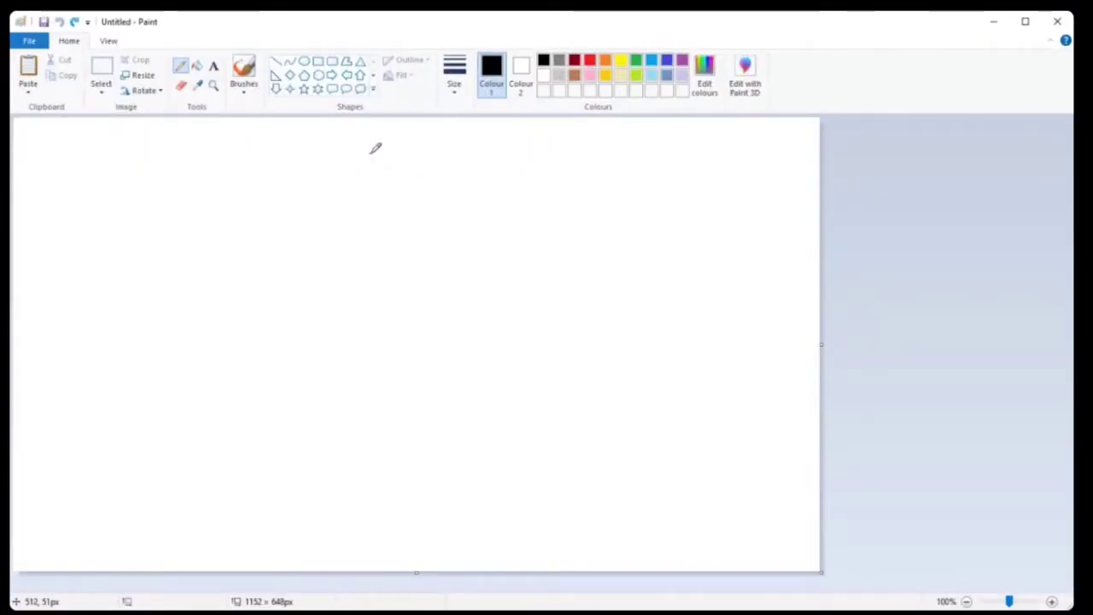
- Pencil a rounded nose cone, two straight fuselage sides below it and the front edge of a cockpit in black on the white canvas
{"action": "mouse_move", "coordinate": [372, 154]}
{"action": "left_mouse_down"}
{"action": "mouse_move", "coordinate": [391, 188]}
{"action": "mouse_move", "coordinate": [348, 188]}
{"action": "mouse_move", "coordinate": [369, 150]}
{"action": "mouse_move", "coordinate": [376, 156]}
{"action": "mouse_move", "coordinate": [349, 188]}
{"action": "mouse_move", "coordinate": [348, 227]}
{"action": "left_mouse_up"}
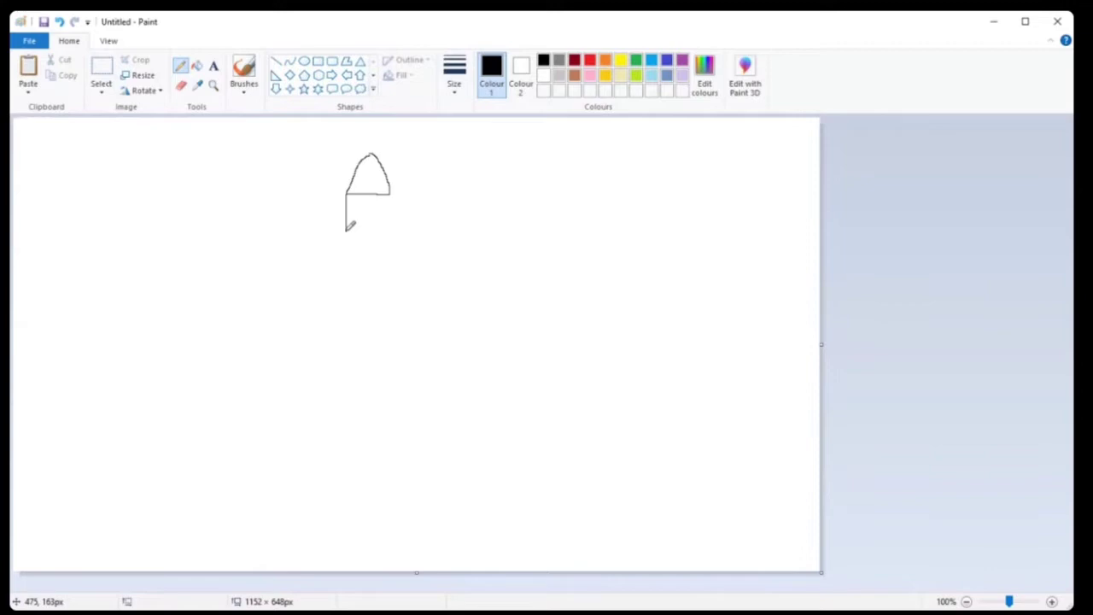
{"action": "left_click_drag", "start_coordinate": [347, 235], "coordinate": [345, 246]}
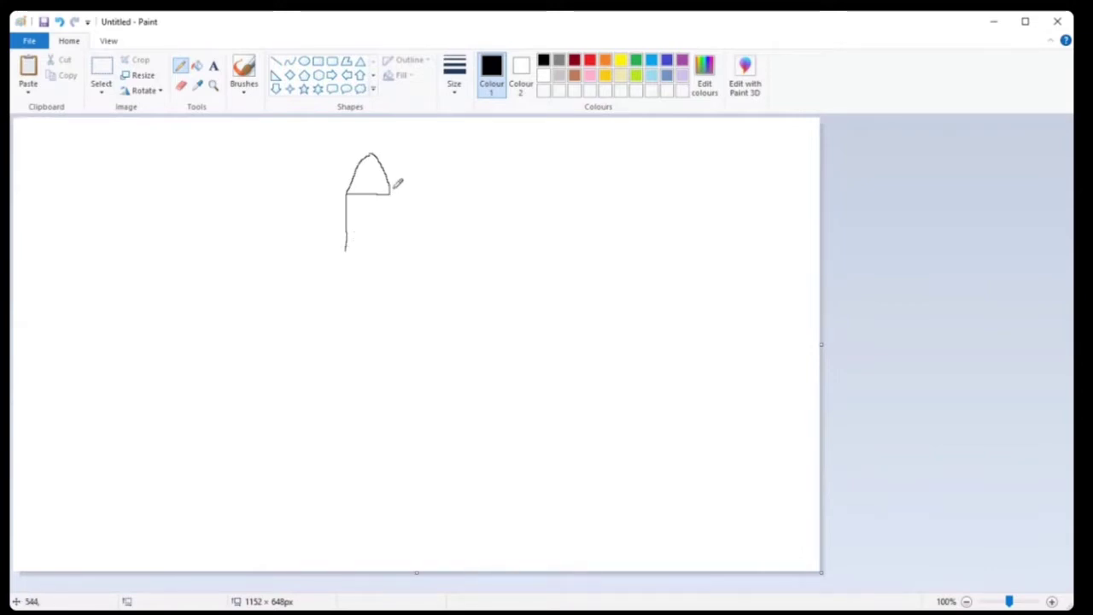
{"action": "left_click_drag", "start_coordinate": [390, 195], "coordinate": [388, 250]}
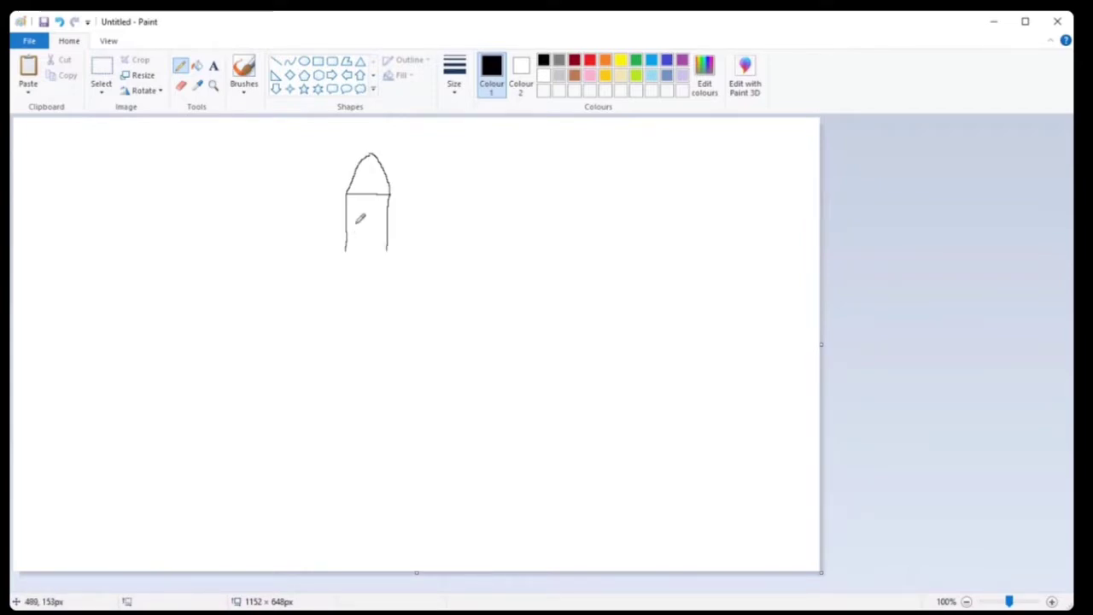
{"action": "mouse_move", "coordinate": [356, 225]}
{"action": "left_mouse_down"}
{"action": "mouse_move", "coordinate": [366, 210]}
{"action": "mouse_move", "coordinate": [374, 224]}
{"action": "left_mouse_up"}
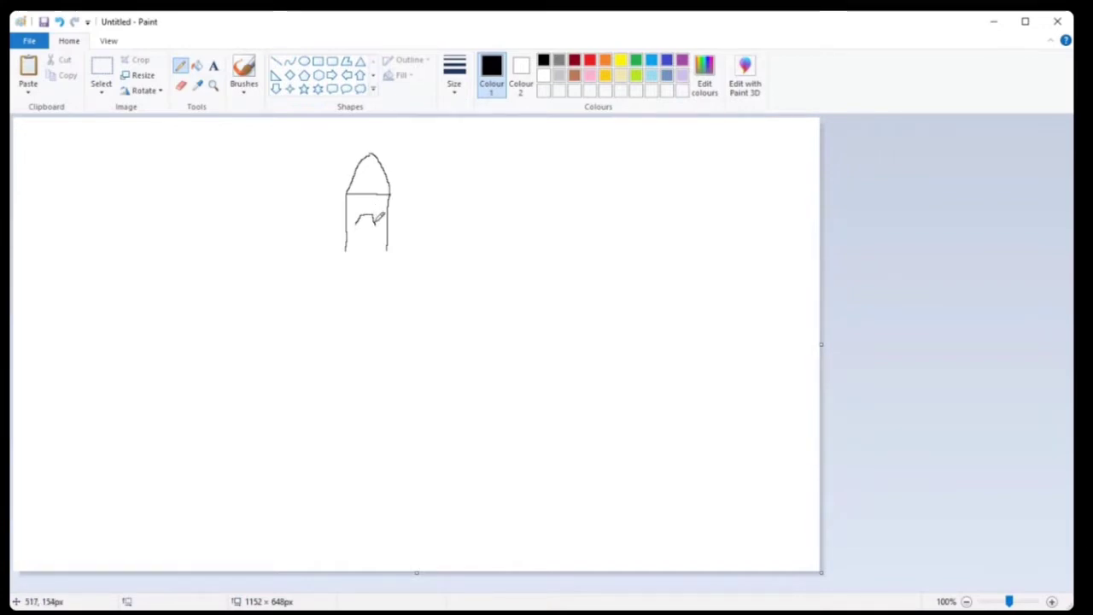
{"action": "left_click", "coordinate": [200, 70]}
{"action": "left_click", "coordinate": [374, 170]}
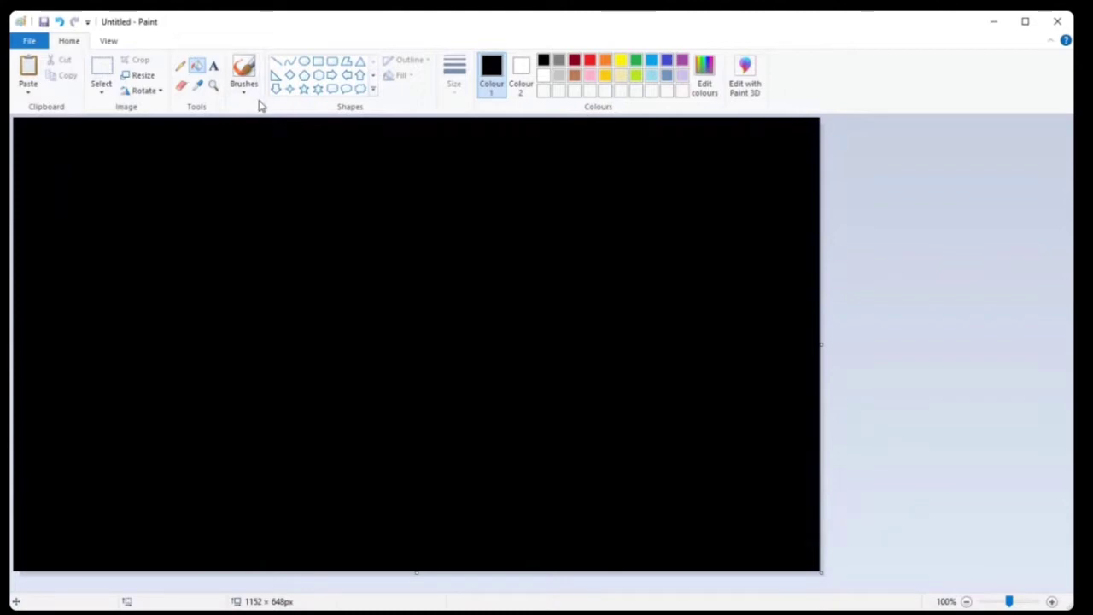
{"action": "left_click", "coordinate": [180, 68]}
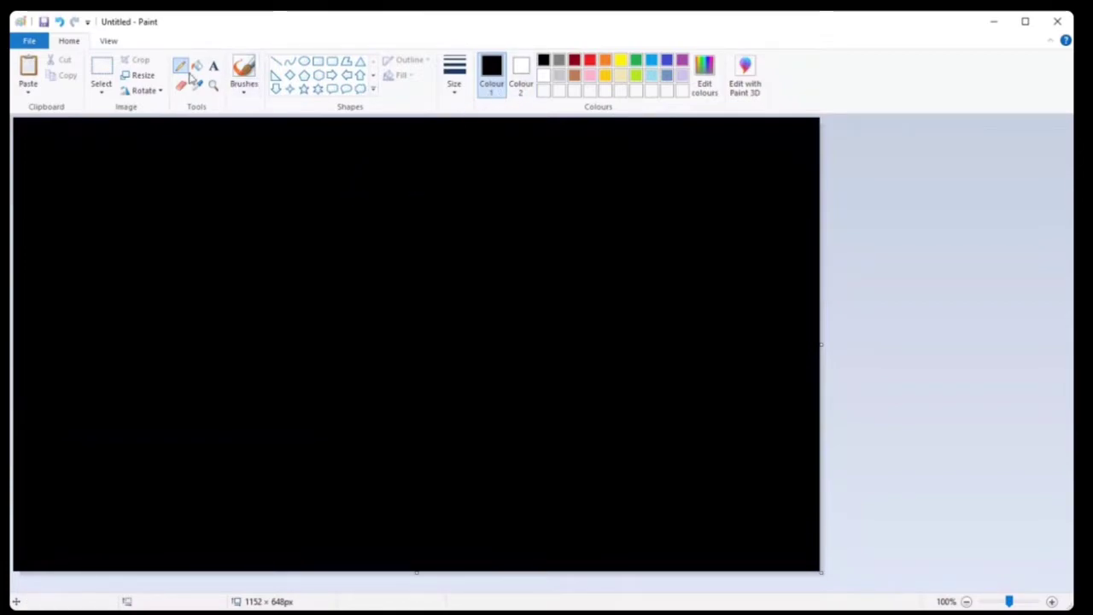
{"action": "left_click", "coordinate": [243, 82]}
{"action": "left_click", "coordinate": [182, 92]}
{"action": "left_click", "coordinate": [523, 78]}
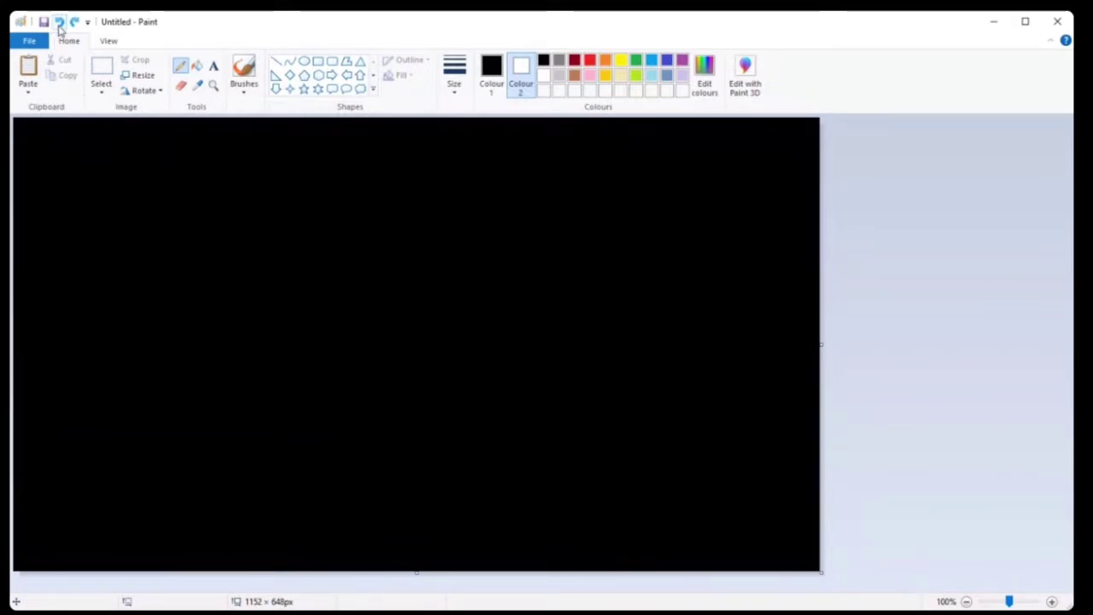
{"action": "left_click", "coordinate": [59, 24]}
{"action": "left_click", "coordinate": [59, 24]}
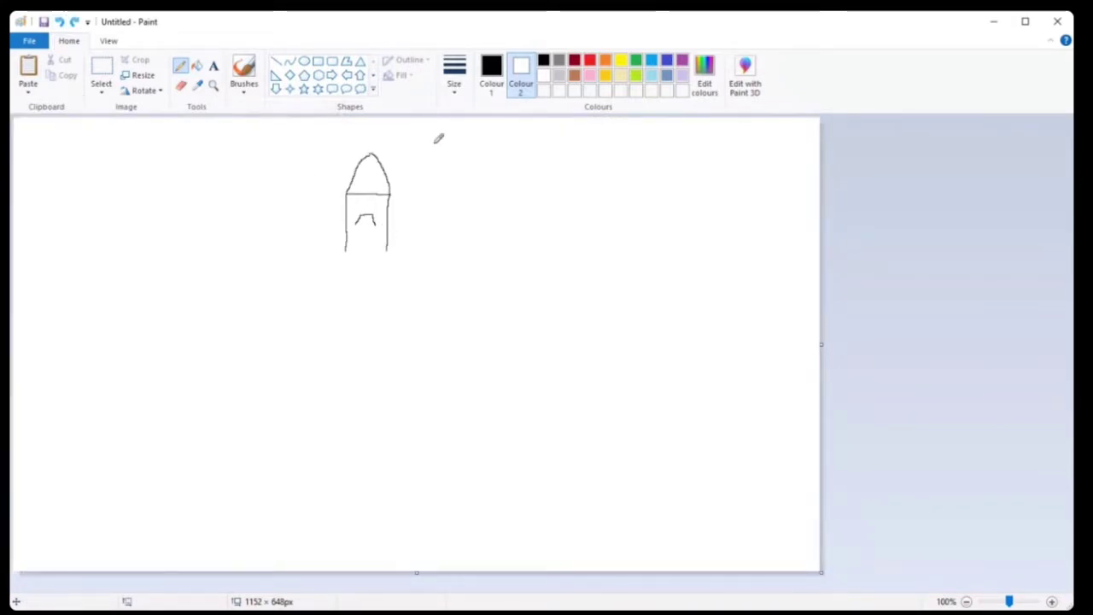
{"action": "left_click", "coordinate": [492, 75]}
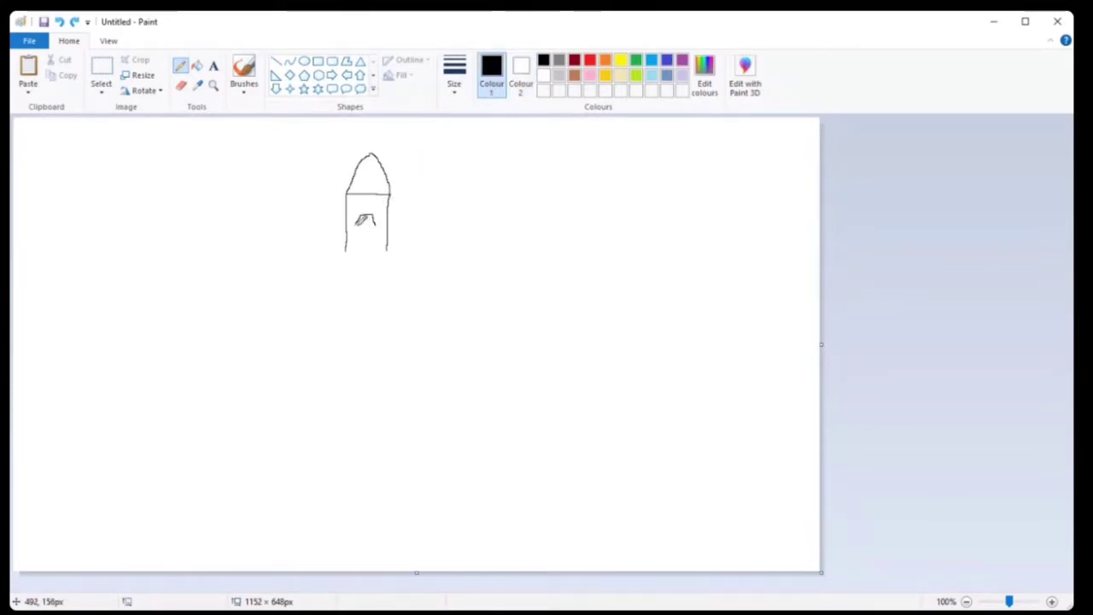
- Complete the cockpit outline with a box behind it and pencil a square air intake on each side of the fuselage
{"action": "mouse_move", "coordinate": [358, 229]}
{"action": "left_mouse_down"}
{"action": "mouse_move", "coordinate": [358, 254]}
{"action": "mouse_move", "coordinate": [374, 236]}
{"action": "mouse_move", "coordinate": [373, 254]}
{"action": "left_mouse_up"}
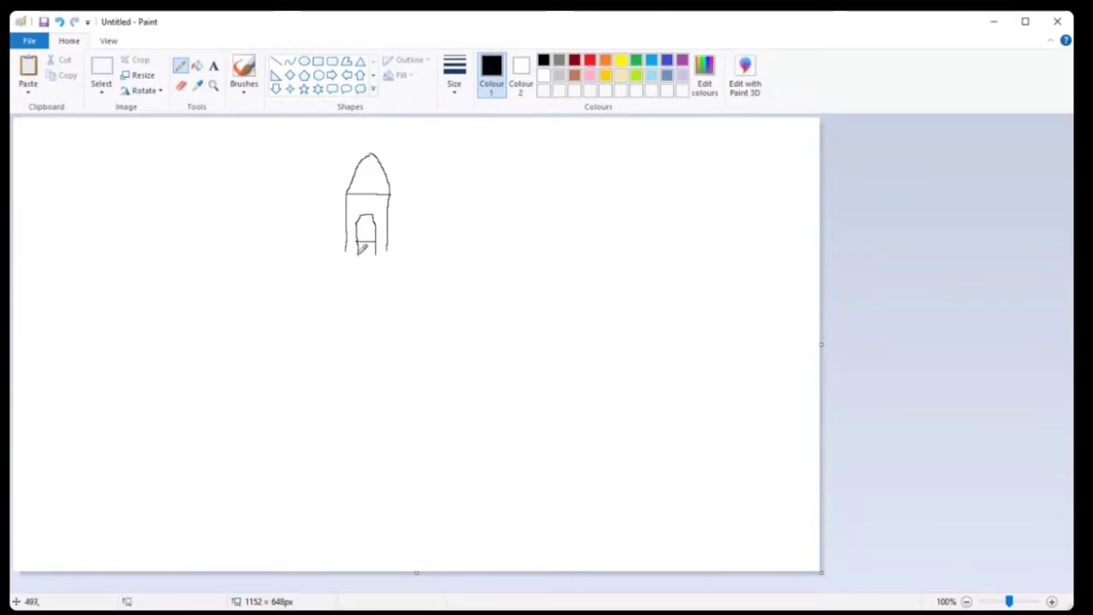
{"action": "left_click_drag", "start_coordinate": [358, 255], "coordinate": [375, 263]}
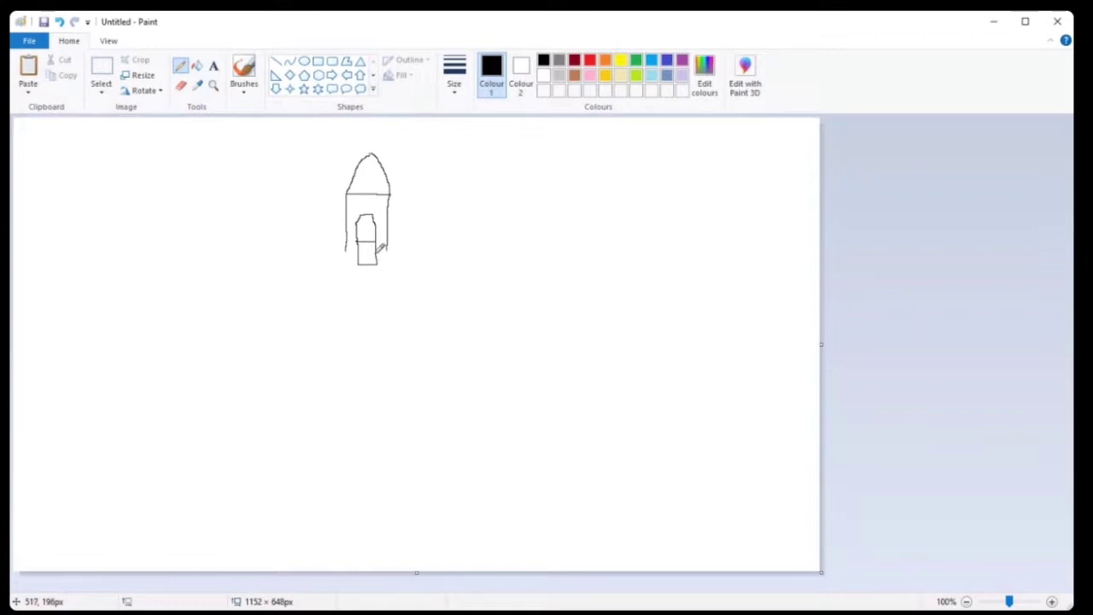
{"action": "mouse_move", "coordinate": [390, 254]}
{"action": "left_mouse_down"}
{"action": "mouse_move", "coordinate": [411, 241]}
{"action": "mouse_move", "coordinate": [412, 257]}
{"action": "left_mouse_up"}
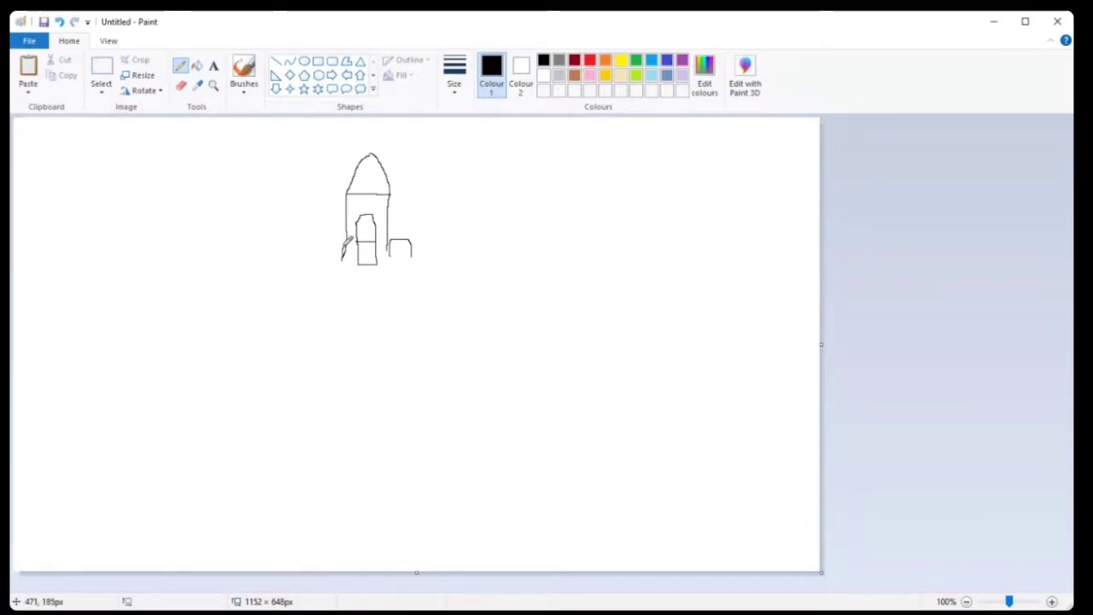
{"action": "mouse_move", "coordinate": [339, 244]}
{"action": "left_mouse_down"}
{"action": "mouse_move", "coordinate": [324, 243]}
{"action": "mouse_move", "coordinate": [321, 265]}
{"action": "left_mouse_up"}
- Draw long diagonal wing leading edges outward from both air intakes and select the whole canvas
{"action": "mouse_move", "coordinate": [412, 258]}
{"action": "left_mouse_down"}
{"action": "mouse_move", "coordinate": [437, 292]}
{"action": "mouse_move", "coordinate": [522, 357]}
{"action": "left_mouse_up"}
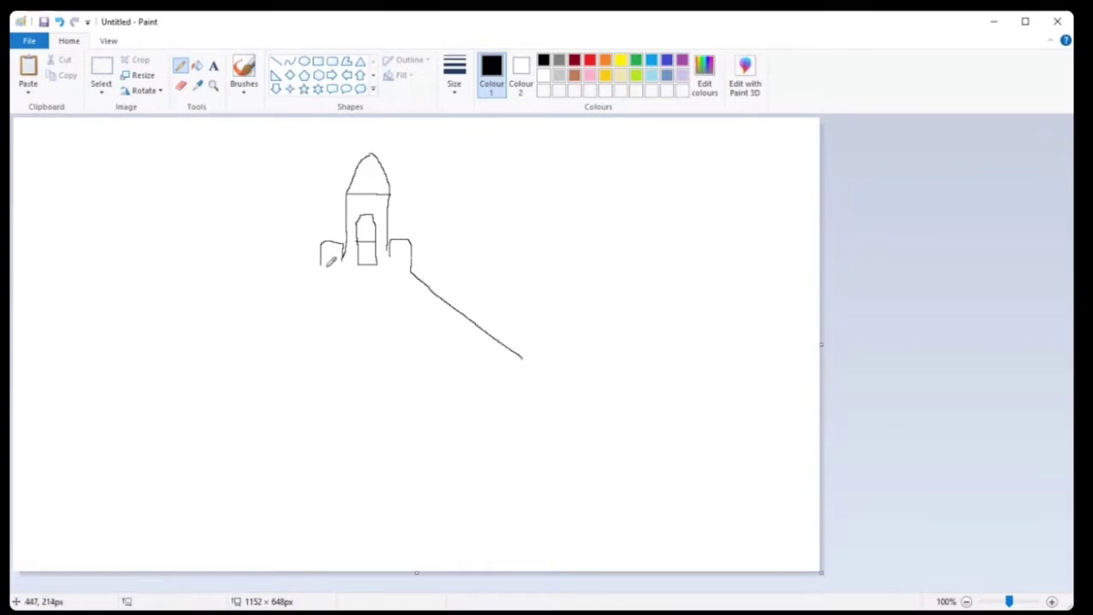
{"action": "left_click_drag", "start_coordinate": [316, 268], "coordinate": [218, 359]}
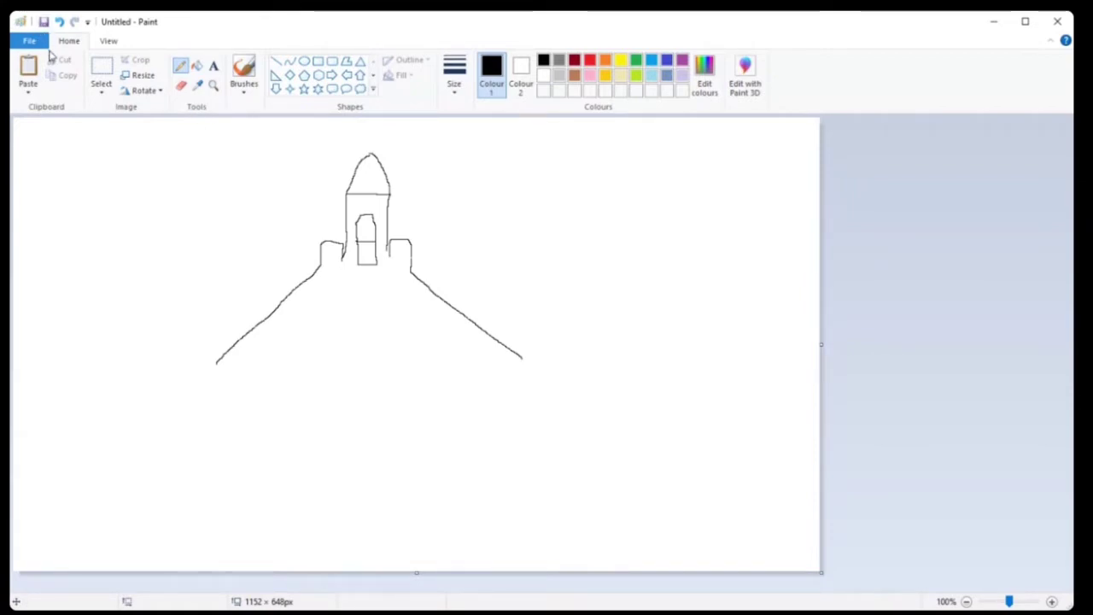
{"action": "key", "text": "ctrl+a"}
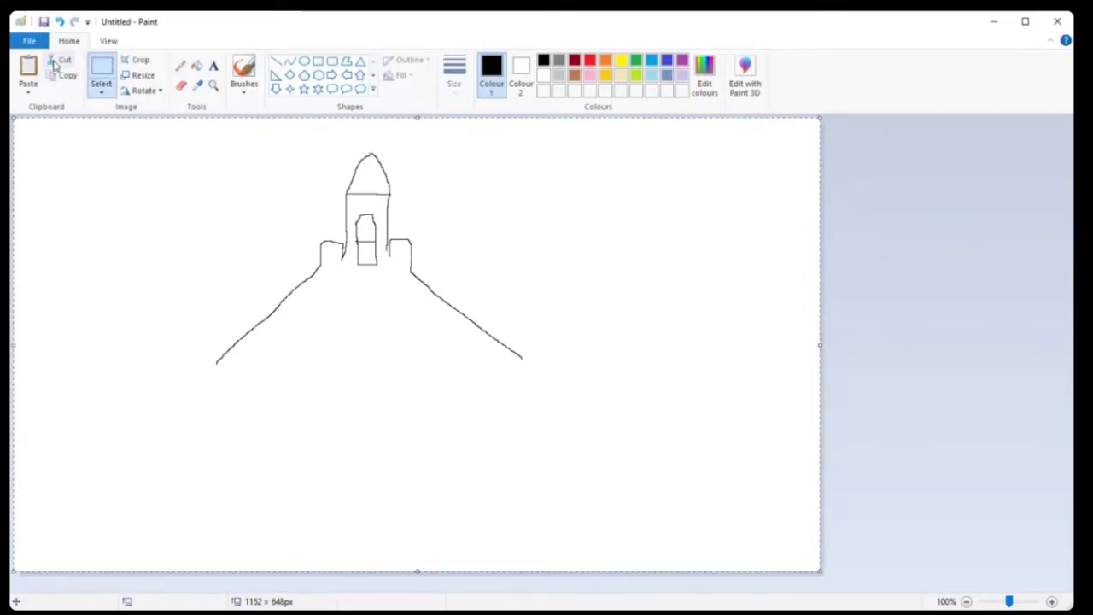
{"action": "left_click", "coordinate": [1058, 22]}
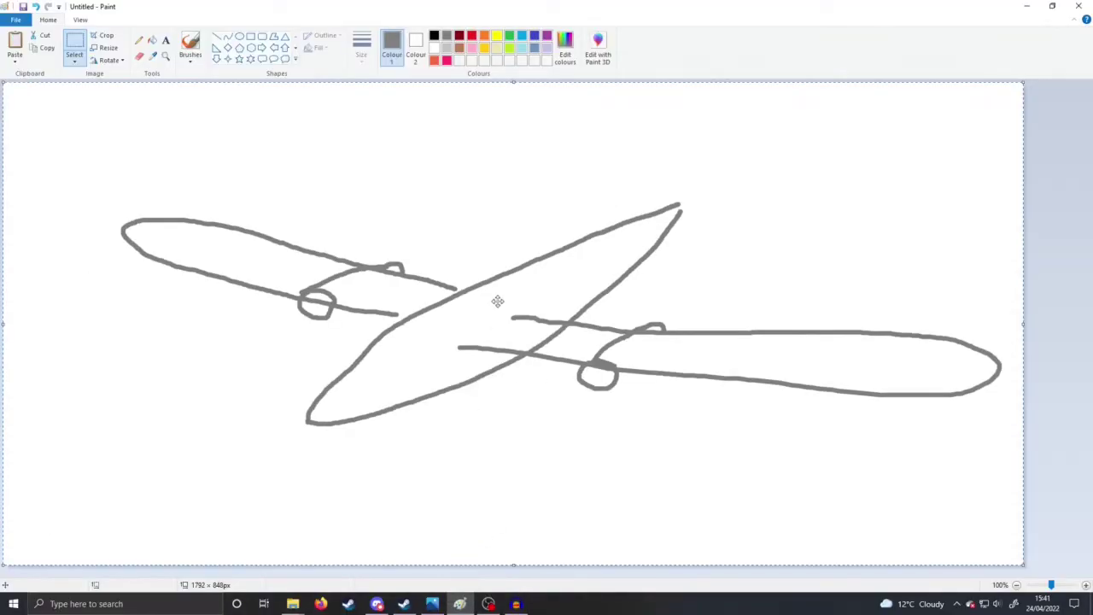
- Clear the canvas and outline an aircraft's nose, long wing, rear fuselage and tail with a thick turquoise brush
{"action": "key", "text": "Delete"}
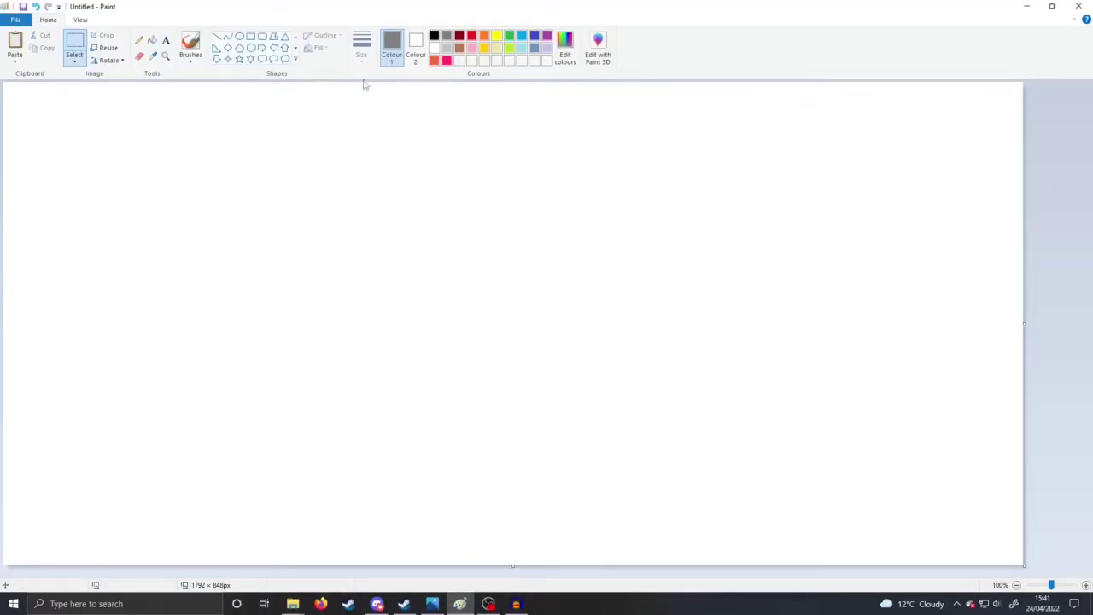
{"action": "left_click", "coordinate": [522, 36]}
{"action": "left_click", "coordinate": [200, 47]}
{"action": "left_click", "coordinate": [196, 59]}
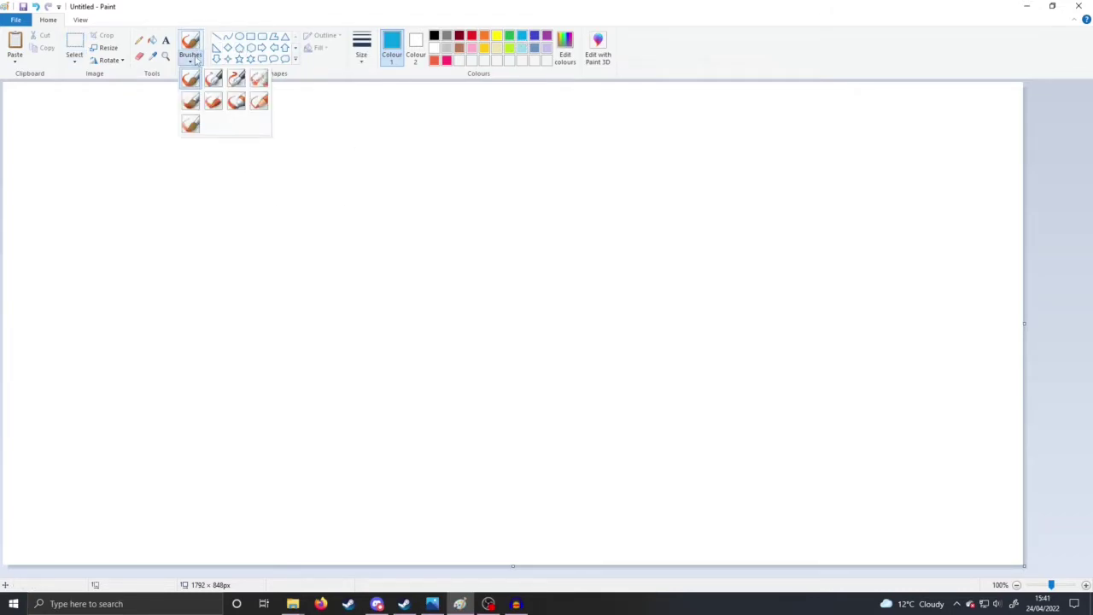
{"action": "left_click", "coordinate": [362, 56]}
{"action": "left_click", "coordinate": [361, 152]}
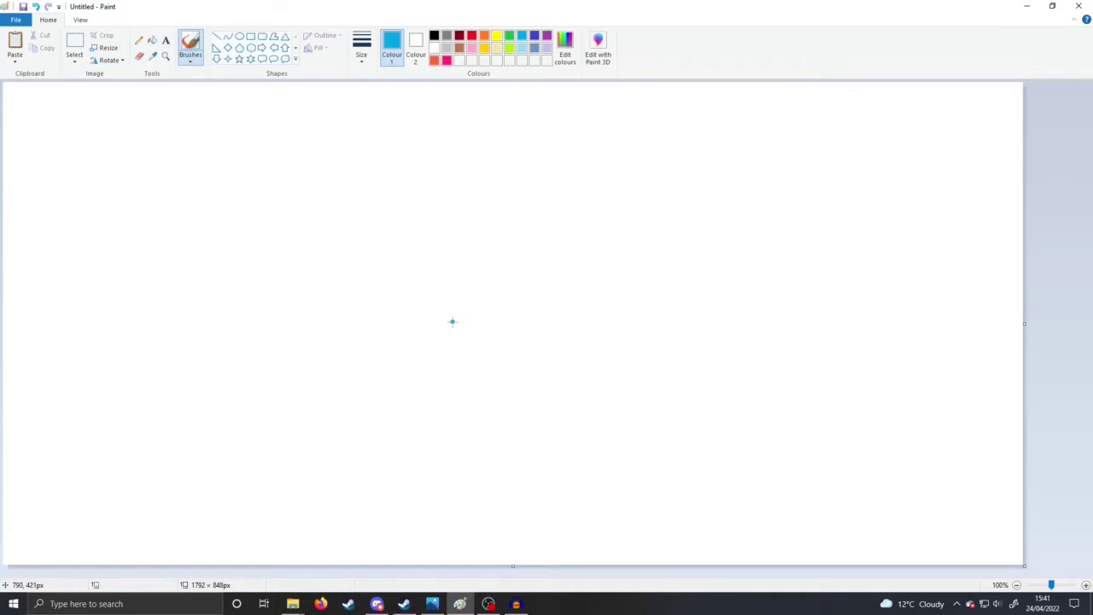
{"action": "left_click_drag", "start_coordinate": [376, 356], "coordinate": [444, 315]}
{"action": "mouse_move", "coordinate": [388, 389]}
{"action": "left_mouse_down"}
{"action": "mouse_move", "coordinate": [463, 384]}
{"action": "mouse_move", "coordinate": [507, 365]}
{"action": "mouse_move", "coordinate": [497, 353]}
{"action": "mouse_move", "coordinate": [741, 357]}
{"action": "mouse_move", "coordinate": [867, 350]}
{"action": "mouse_move", "coordinate": [877, 333]}
{"action": "mouse_move", "coordinate": [812, 311]}
{"action": "mouse_move", "coordinate": [629, 299]}
{"action": "mouse_move", "coordinate": [608, 278]}
{"action": "mouse_move", "coordinate": [643, 227]}
{"action": "mouse_move", "coordinate": [699, 216]}
{"action": "mouse_move", "coordinate": [655, 205]}
{"action": "mouse_move", "coordinate": [647, 164]}
{"action": "mouse_move", "coordinate": [628, 148]}
{"action": "mouse_move", "coordinate": [600, 215]}
{"action": "left_mouse_up"}
{"action": "left_click", "coordinate": [560, 301]}
{"action": "left_click", "coordinate": [598, 230]}
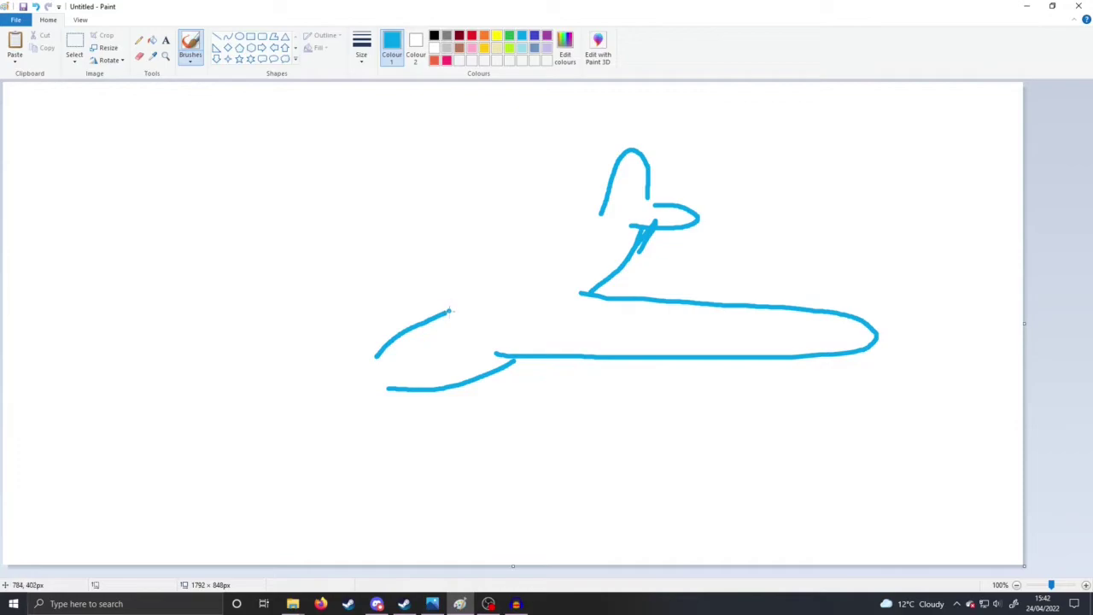
- Paint a curved cockpit canopy above the nose and join it to the tail fin with a short upper fuselage line
{"action": "mouse_move", "coordinate": [448, 309]}
{"action": "left_mouse_down"}
{"action": "mouse_move", "coordinate": [473, 268]}
{"action": "mouse_move", "coordinate": [555, 258]}
{"action": "left_mouse_up"}
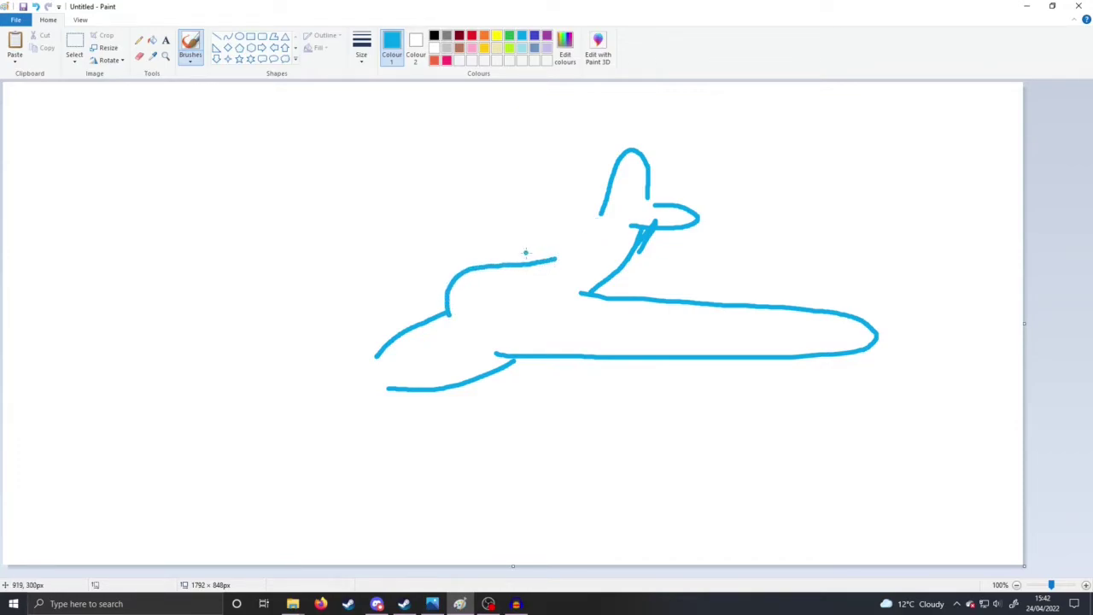
{"action": "mouse_move", "coordinate": [557, 259]}
{"action": "left_mouse_down"}
{"action": "mouse_move", "coordinate": [482, 263]}
{"action": "mouse_move", "coordinate": [452, 299]}
{"action": "left_mouse_up"}
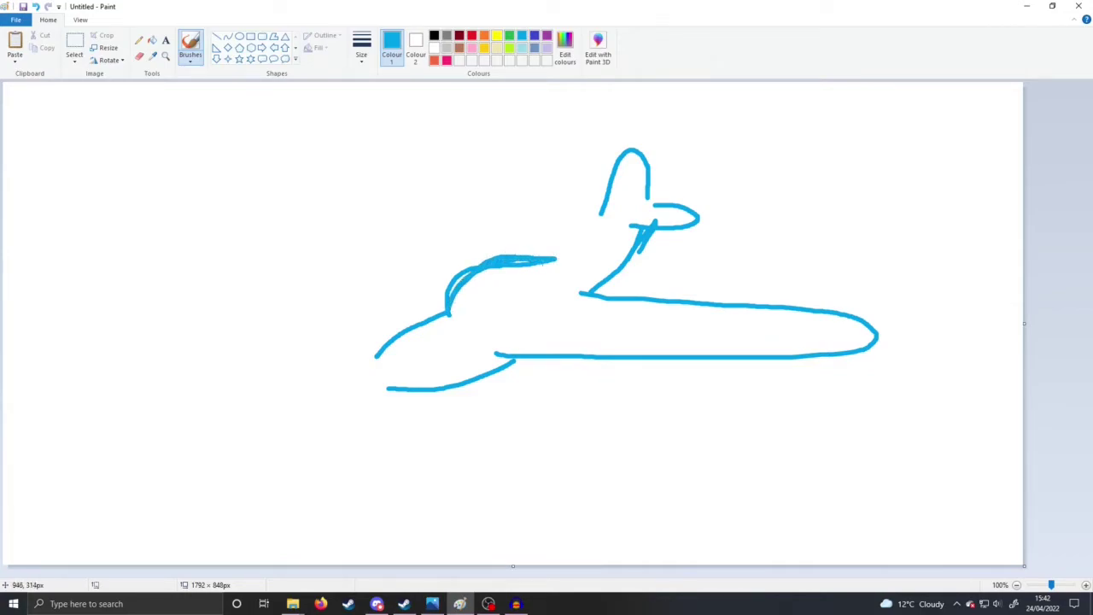
{"action": "mouse_move", "coordinate": [538, 268]}
{"action": "left_mouse_down"}
{"action": "mouse_move", "coordinate": [449, 313]}
{"action": "mouse_move", "coordinate": [525, 287]}
{"action": "left_mouse_up"}
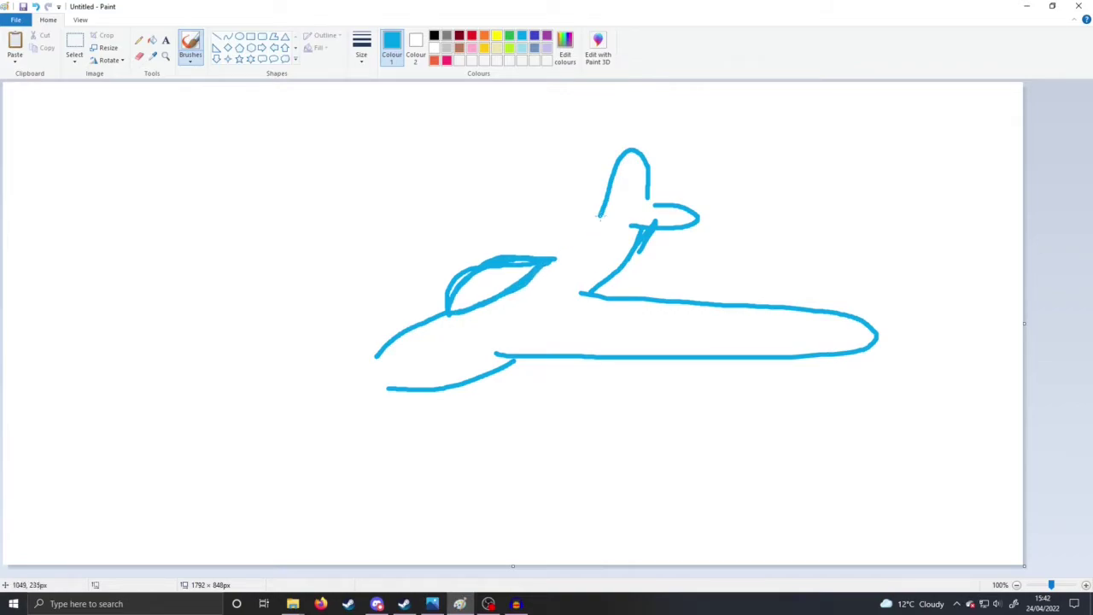
{"action": "left_click_drag", "start_coordinate": [602, 216], "coordinate": [545, 257]}
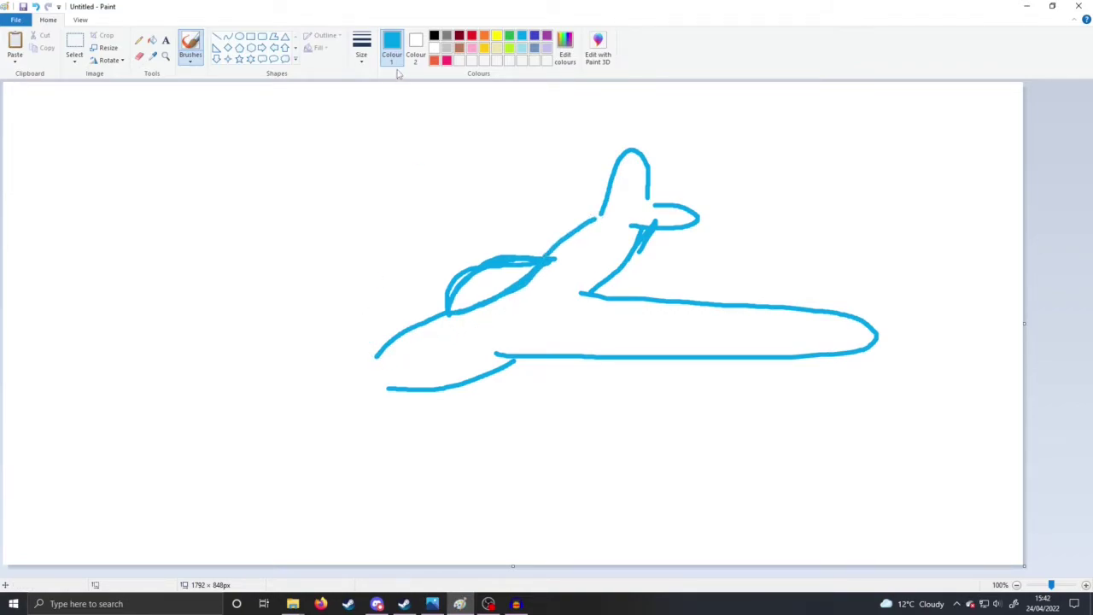
- Paint a small magenta spinner at the tip of the nose and a short grey stroke along the nose's side
{"action": "left_click", "coordinate": [445, 59]}
{"action": "mouse_move", "coordinate": [373, 360]}
{"action": "left_mouse_down"}
{"action": "mouse_move", "coordinate": [361, 374]}
{"action": "mouse_move", "coordinate": [381, 387]}
{"action": "mouse_move", "coordinate": [395, 359]}
{"action": "mouse_move", "coordinate": [351, 381]}
{"action": "mouse_move", "coordinate": [389, 379]}
{"action": "left_mouse_up"}
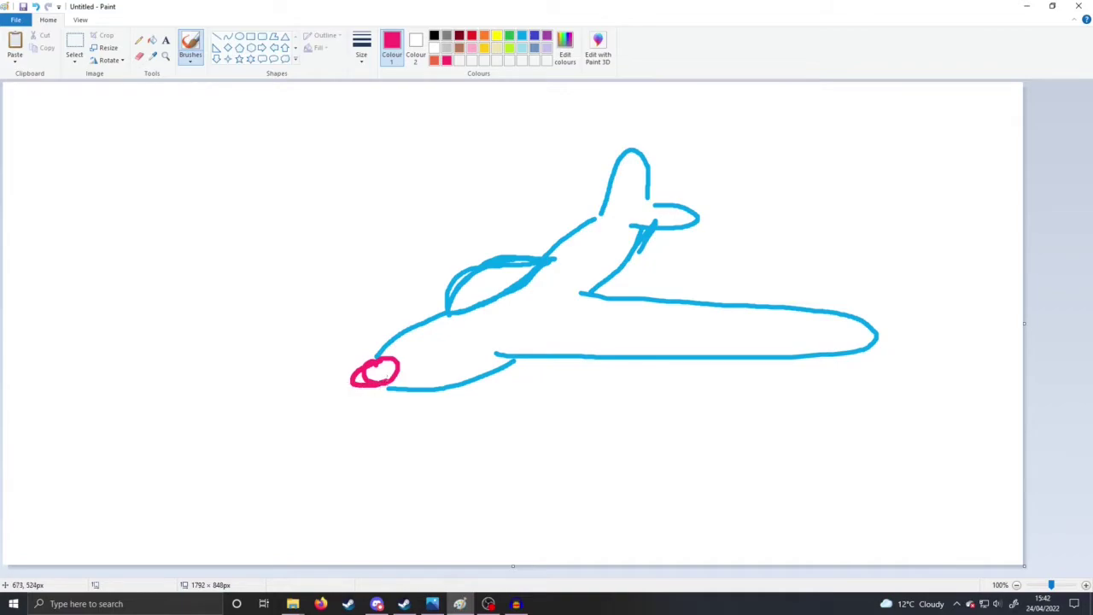
{"action": "left_click", "coordinate": [434, 36]}
{"action": "left_click", "coordinate": [446, 36]}
{"action": "left_click_drag", "start_coordinate": [432, 344], "coordinate": [479, 335]}
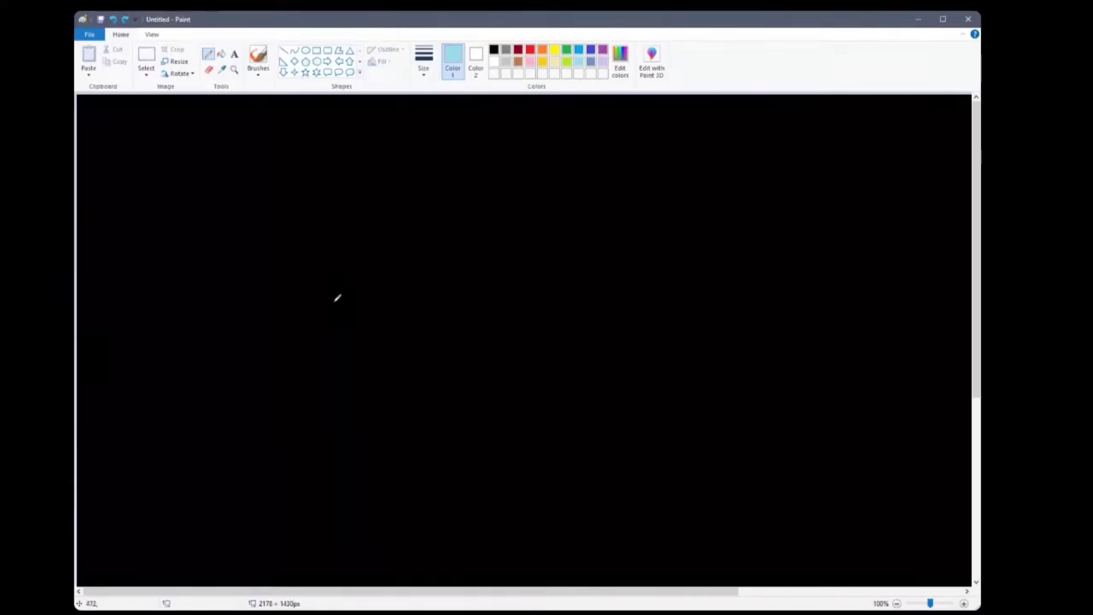
- Pencil a long tapered wing and a slender fuselage crossing it in pale turquoise on the black canvas
{"action": "mouse_move", "coordinate": [375, 250]}
{"action": "left_mouse_down"}
{"action": "mouse_move", "coordinate": [449, 117]}
{"action": "mouse_move", "coordinate": [489, 114]}
{"action": "mouse_move", "coordinate": [441, 459]}
{"action": "mouse_move", "coordinate": [391, 557]}
{"action": "mouse_move", "coordinate": [373, 555]}
{"action": "mouse_move", "coordinate": [359, 448]}
{"action": "mouse_move", "coordinate": [393, 335]}
{"action": "left_mouse_up"}
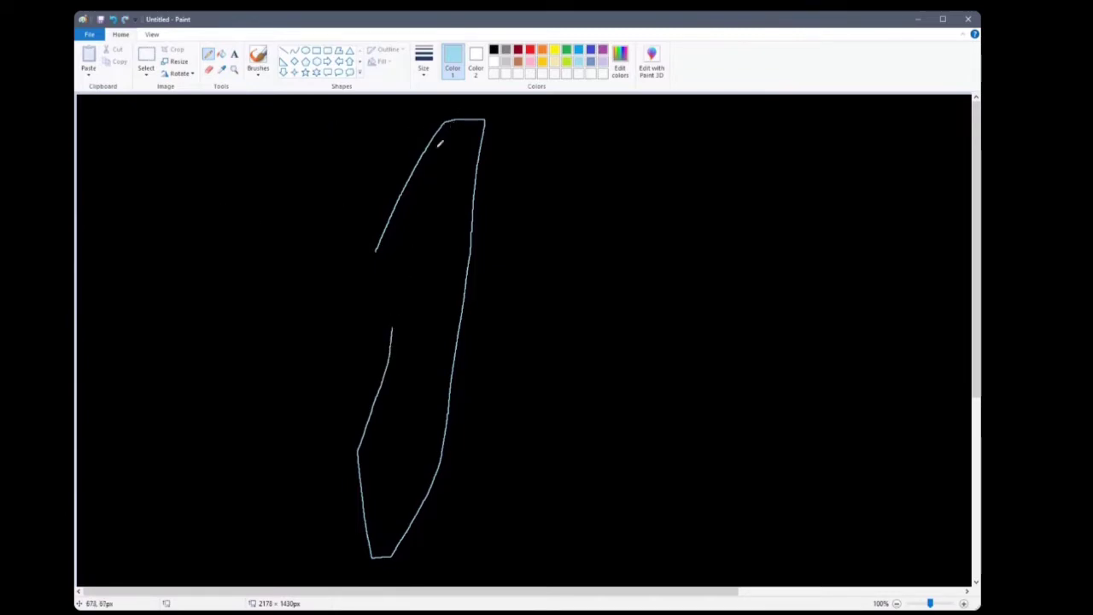
{"action": "left_click_drag", "start_coordinate": [382, 238], "coordinate": [379, 297]}
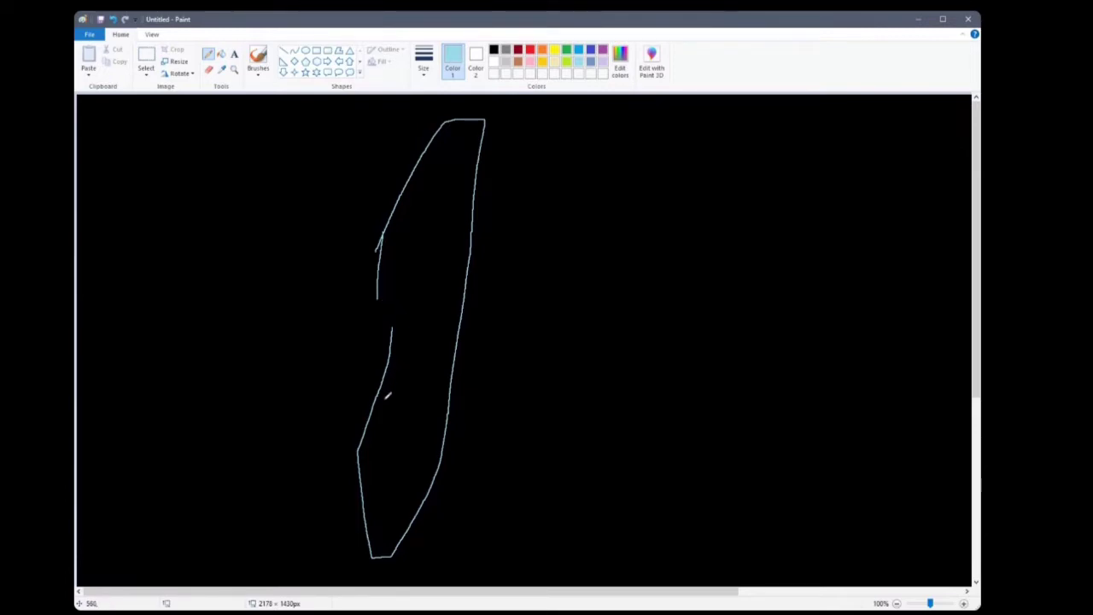
{"action": "mouse_move", "coordinate": [378, 298]}
{"action": "left_mouse_down"}
{"action": "mouse_move", "coordinate": [264, 303]}
{"action": "mouse_move", "coordinate": [252, 312]}
{"action": "mouse_move", "coordinate": [586, 347]}
{"action": "mouse_move", "coordinate": [665, 331]}
{"action": "left_mouse_up"}
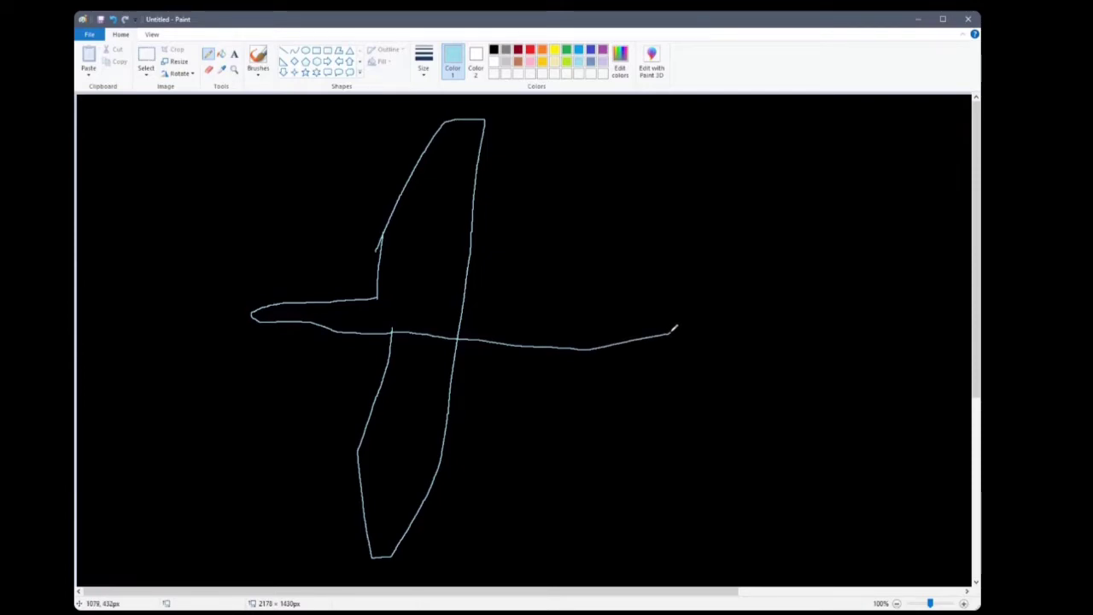
{"action": "mouse_move", "coordinate": [671, 332]}
{"action": "left_mouse_down"}
{"action": "mouse_move", "coordinate": [669, 318]}
{"action": "mouse_move", "coordinate": [343, 295]}
{"action": "left_mouse_up"}
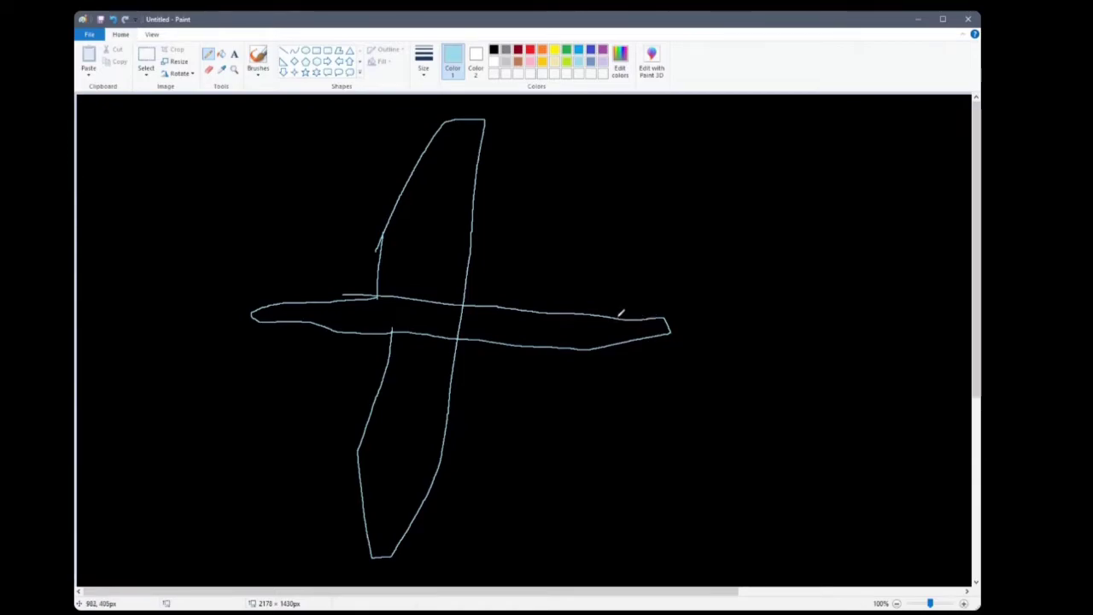
- Add a tailplane on each side of the rear fuselage and three slim engine nacelles across each wing's leading edge
{"action": "mouse_move", "coordinate": [618, 317]}
{"action": "left_mouse_down"}
{"action": "mouse_move", "coordinate": [676, 214]}
{"action": "mouse_move", "coordinate": [685, 232]}
{"action": "mouse_move", "coordinate": [707, 232]}
{"action": "mouse_move", "coordinate": [672, 308]}
{"action": "left_mouse_up"}
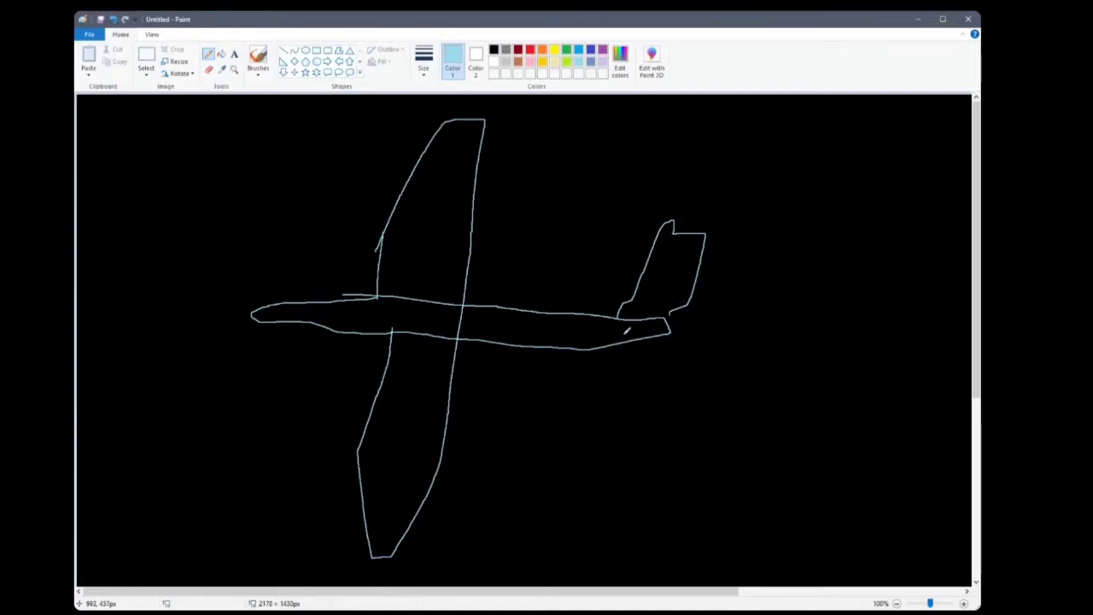
{"action": "mouse_move", "coordinate": [624, 335]}
{"action": "left_mouse_down"}
{"action": "mouse_move", "coordinate": [619, 402]}
{"action": "mouse_move", "coordinate": [623, 415]}
{"action": "mouse_move", "coordinate": [645, 414]}
{"action": "mouse_move", "coordinate": [670, 386]}
{"action": "mouse_move", "coordinate": [673, 326]}
{"action": "left_mouse_up"}
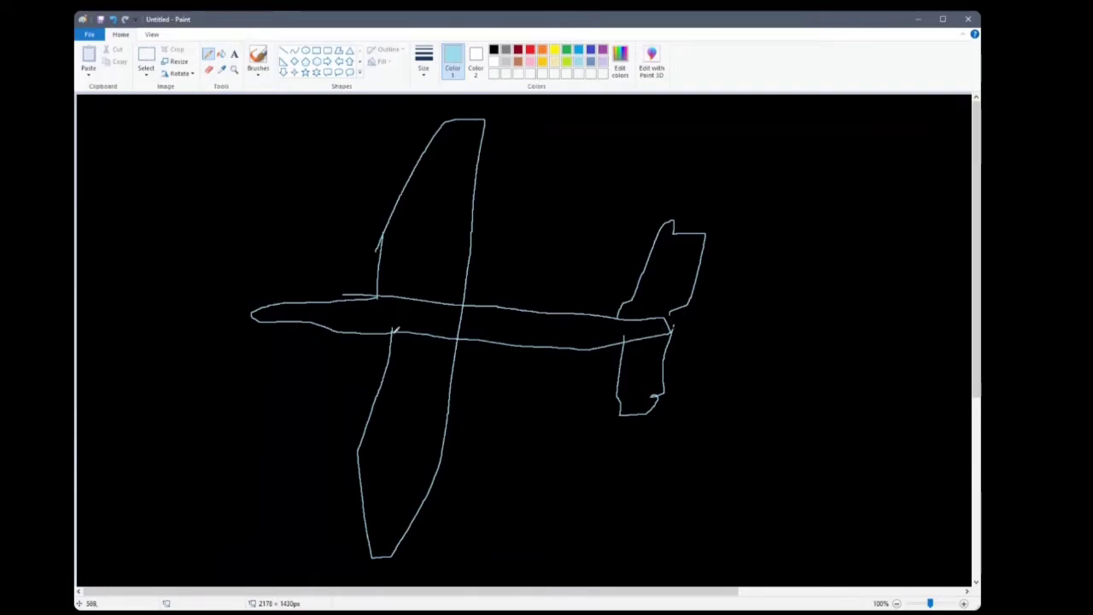
{"action": "mouse_move", "coordinate": [437, 252]}
{"action": "left_mouse_down"}
{"action": "mouse_move", "coordinate": [350, 256]}
{"action": "mouse_move", "coordinate": [416, 265]}
{"action": "mouse_move", "coordinate": [438, 254]}
{"action": "left_mouse_up"}
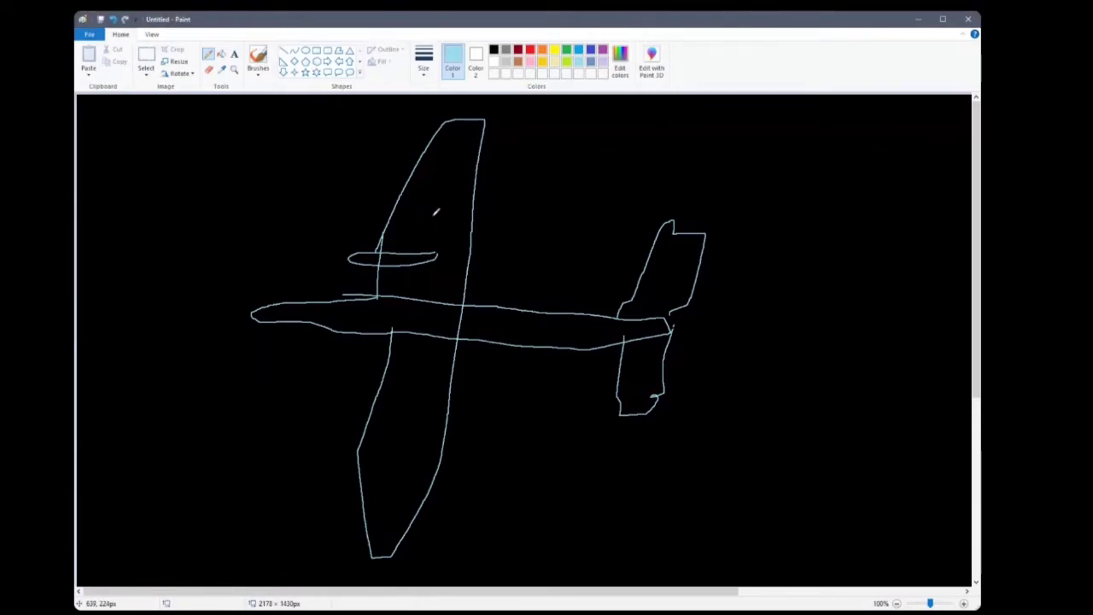
{"action": "mouse_move", "coordinate": [438, 212]}
{"action": "left_mouse_down"}
{"action": "mouse_move", "coordinate": [347, 206]}
{"action": "mouse_move", "coordinate": [444, 217]}
{"action": "left_mouse_up"}
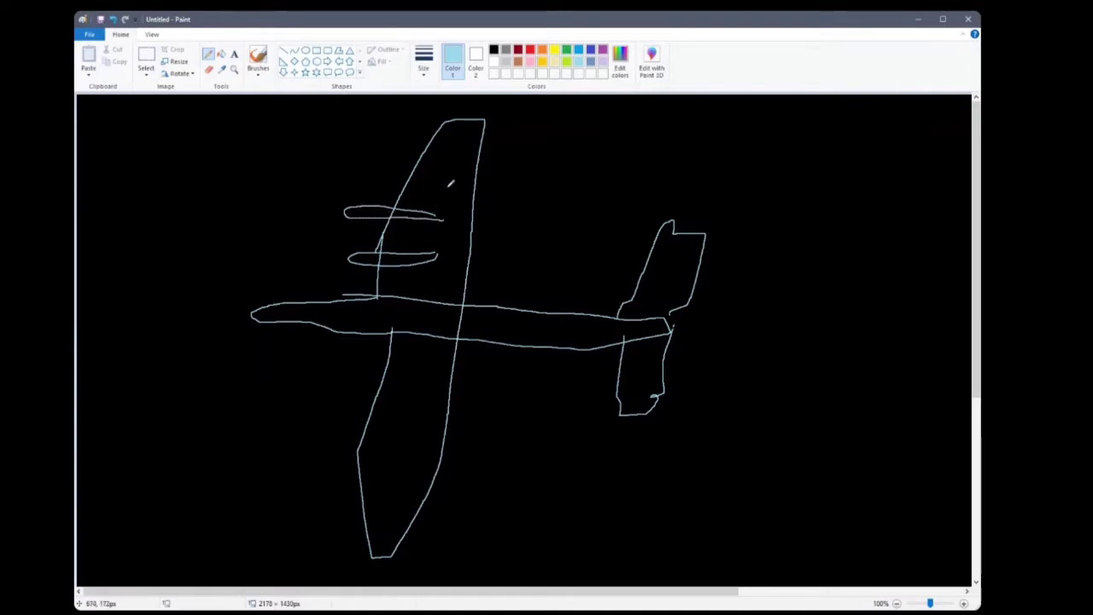
{"action": "mouse_move", "coordinate": [427, 177]}
{"action": "left_mouse_down"}
{"action": "mouse_move", "coordinate": [391, 181]}
{"action": "mouse_move", "coordinate": [436, 171]}
{"action": "mouse_move", "coordinate": [412, 176]}
{"action": "left_mouse_up"}
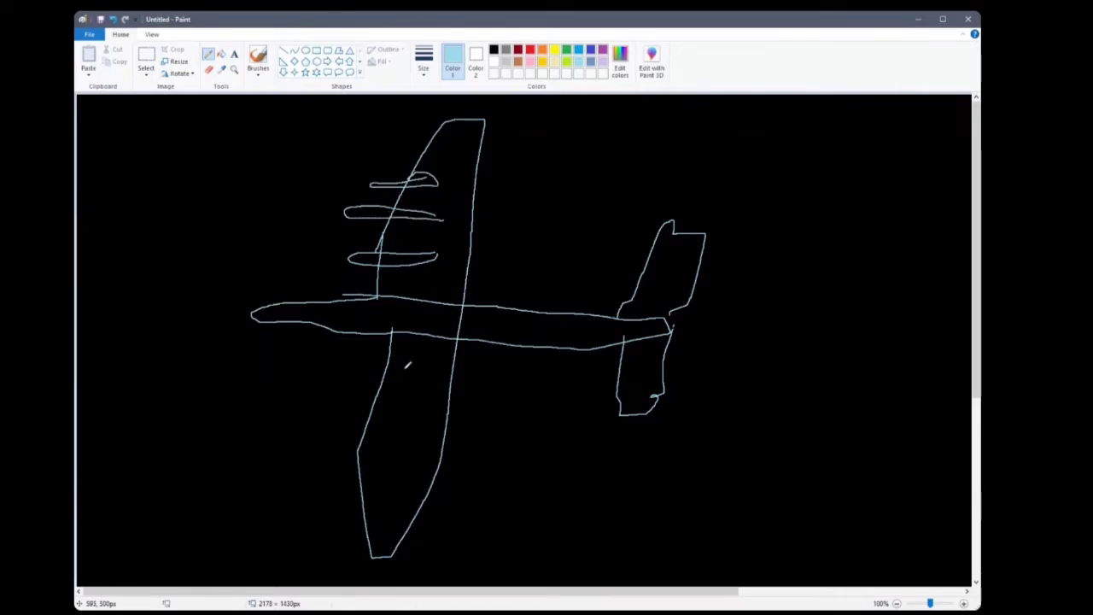
{"action": "mouse_move", "coordinate": [404, 366]}
{"action": "left_mouse_down"}
{"action": "mouse_move", "coordinate": [345, 363]}
{"action": "mouse_move", "coordinate": [402, 369]}
{"action": "mouse_move", "coordinate": [384, 391]}
{"action": "mouse_move", "coordinate": [347, 390]}
{"action": "mouse_move", "coordinate": [390, 397]}
{"action": "mouse_move", "coordinate": [381, 416]}
{"action": "mouse_move", "coordinate": [336, 416]}
{"action": "mouse_move", "coordinate": [393, 420]}
{"action": "left_mouse_up"}
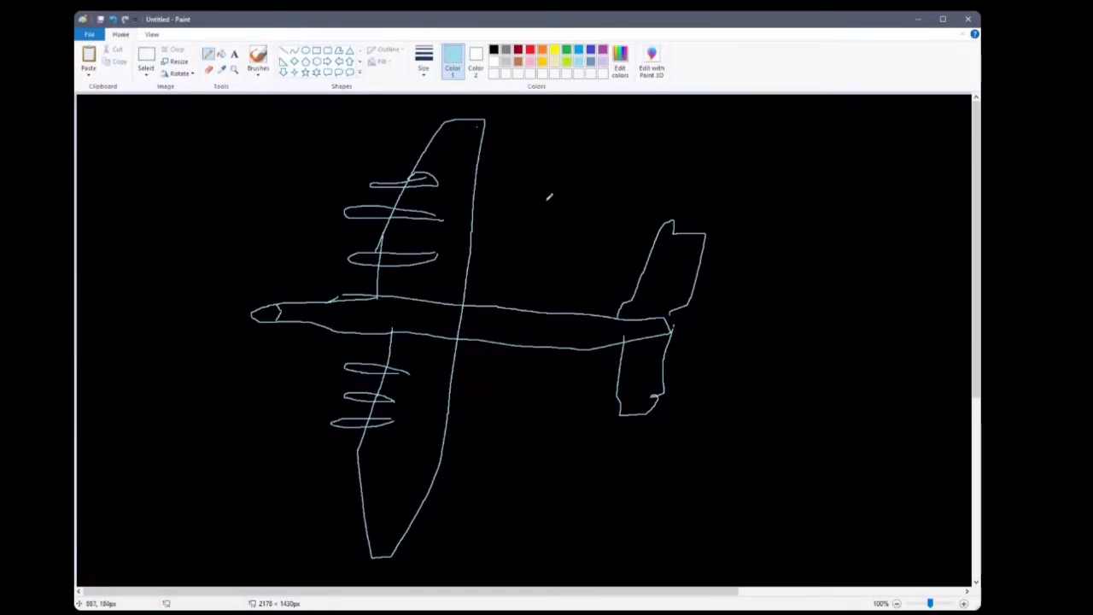
- Add the caption "Sad plane is sad" in the empty area between the upper wing and the tail
{"action": "left_click", "coordinate": [235, 55]}
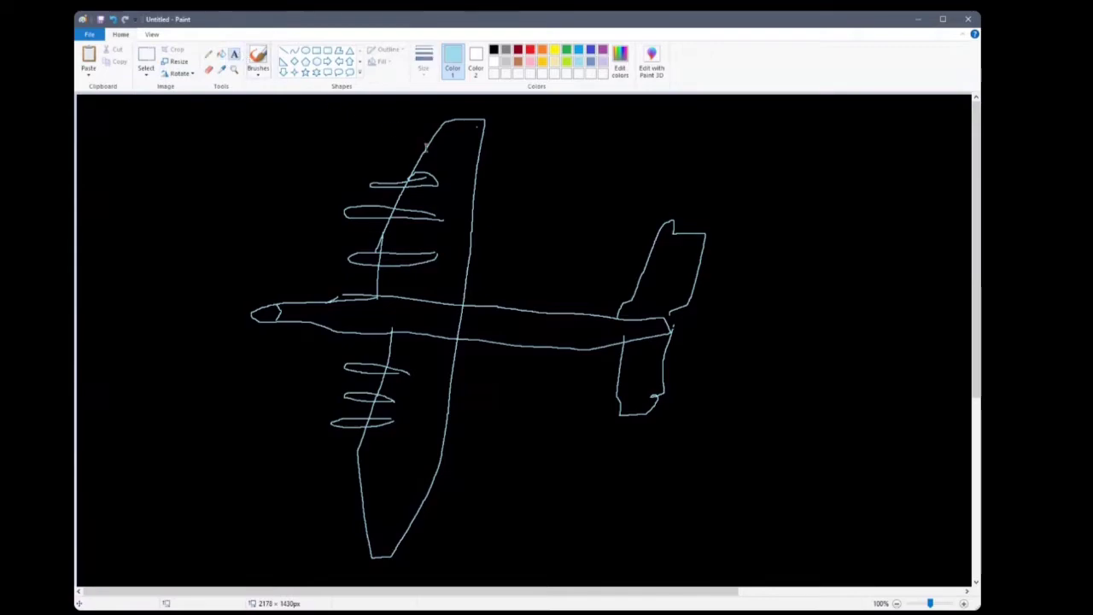
{"action": "left_click", "coordinate": [497, 201]}
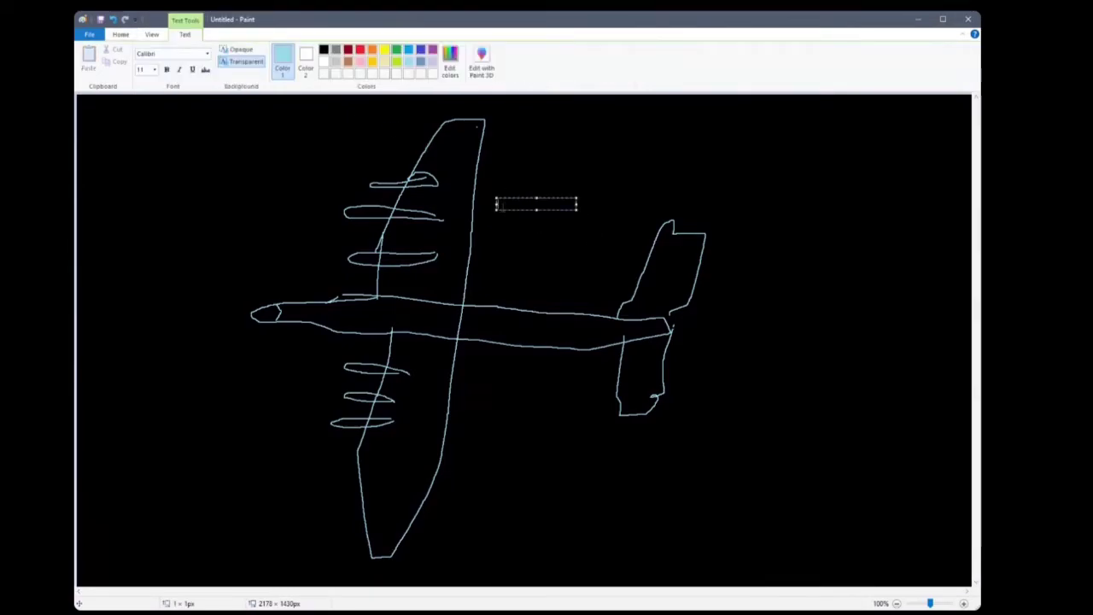
{"action": "type", "text": "Sad plane is sad"}
{"action": "key", "text": "Return"}
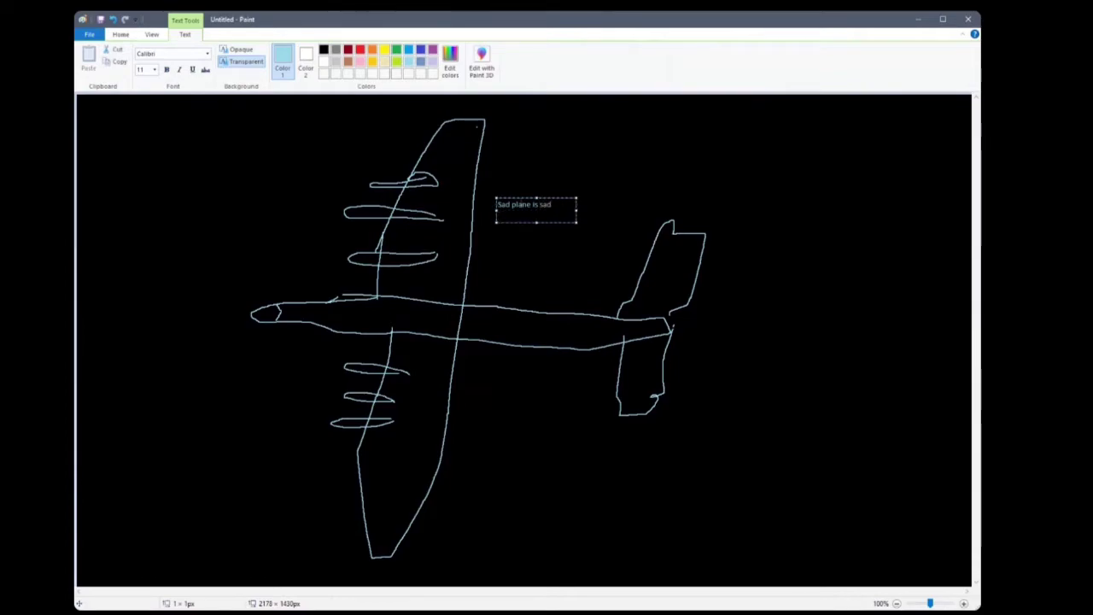
{"action": "left_click", "coordinate": [648, 254]}
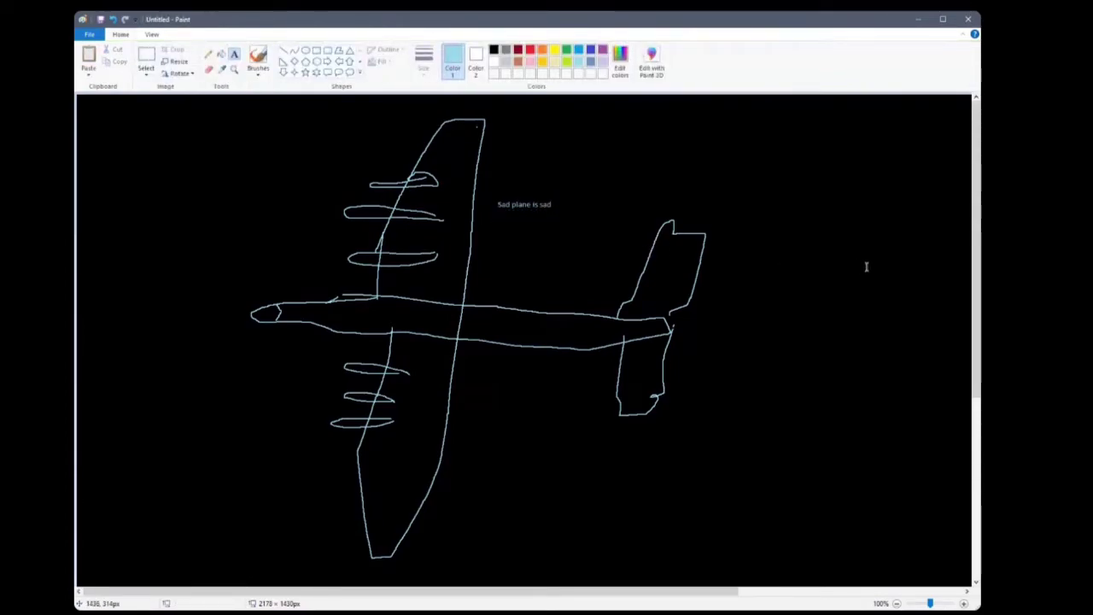
{"action": "left_click", "coordinate": [209, 55]}
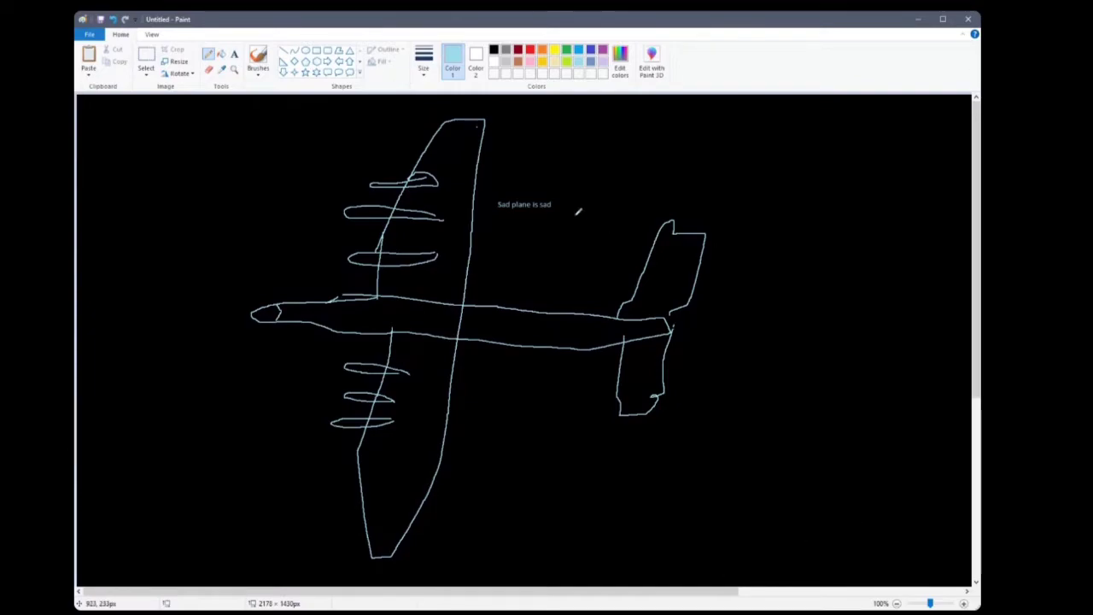
{"action": "left_click", "coordinate": [146, 55]}
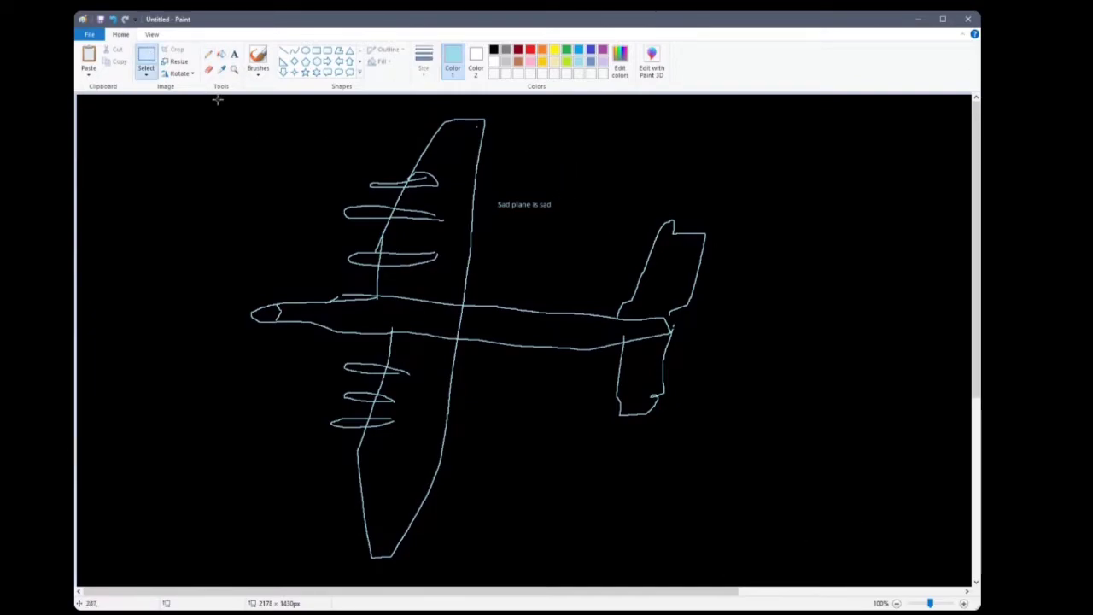
{"action": "mouse_move", "coordinate": [228, 103]}
{"action": "left_mouse_down"}
{"action": "mouse_move", "coordinate": [396, 378]}
{"action": "mouse_move", "coordinate": [708, 527]}
{"action": "mouse_move", "coordinate": [739, 577]}
{"action": "left_mouse_up"}
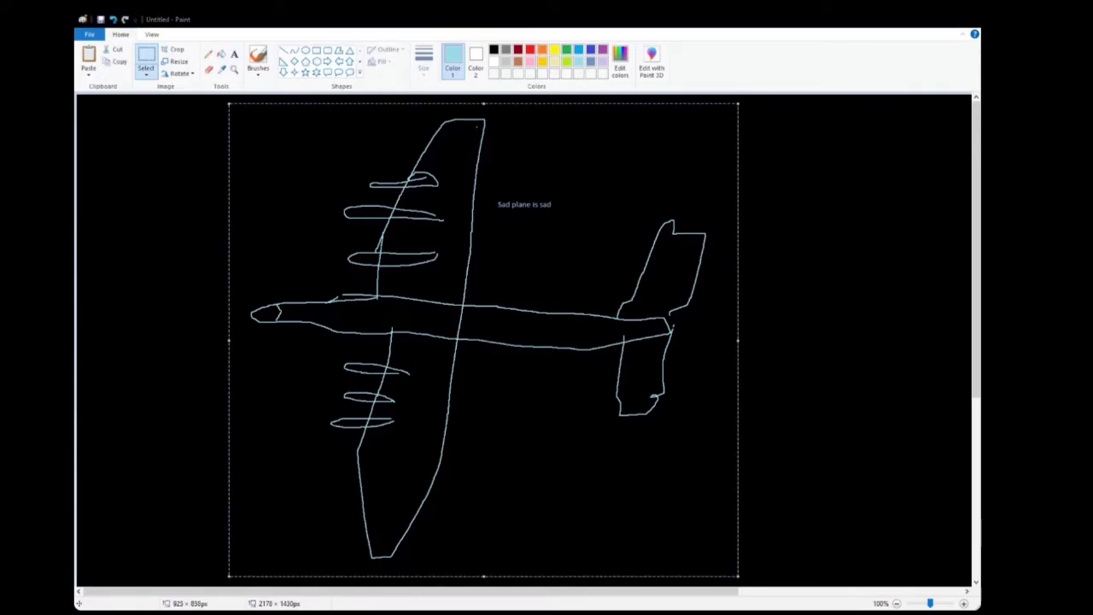
{"action": "left_click", "coordinate": [411, 408]}
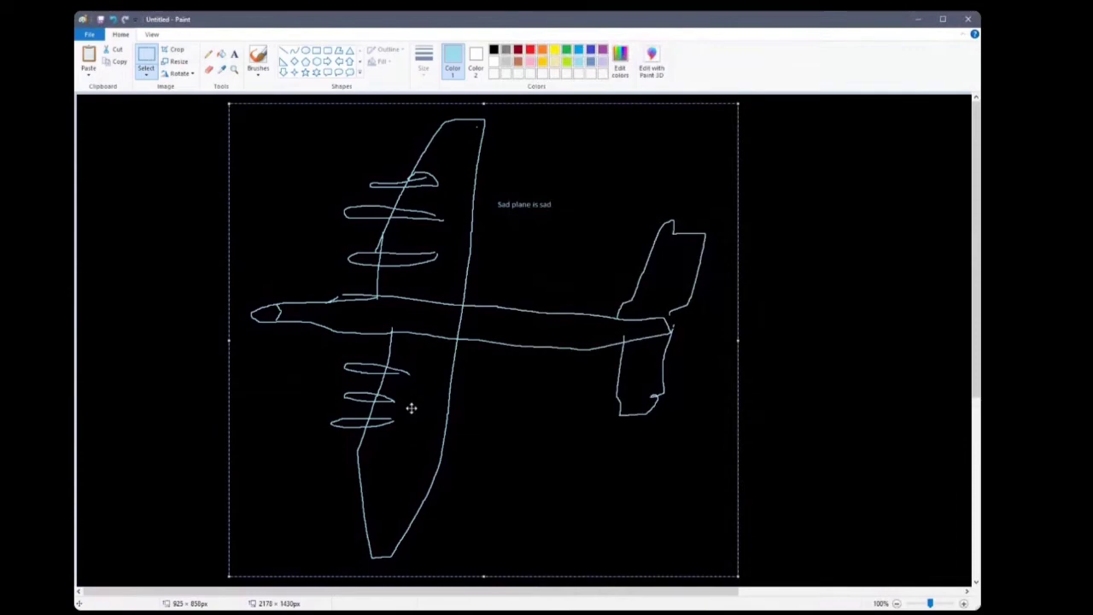
{"action": "key", "text": "Escape"}
- Overlay the copied aircraft photo on the pencilled outline for comparison and remove it again
{"action": "key", "text": "ctrl+v"}
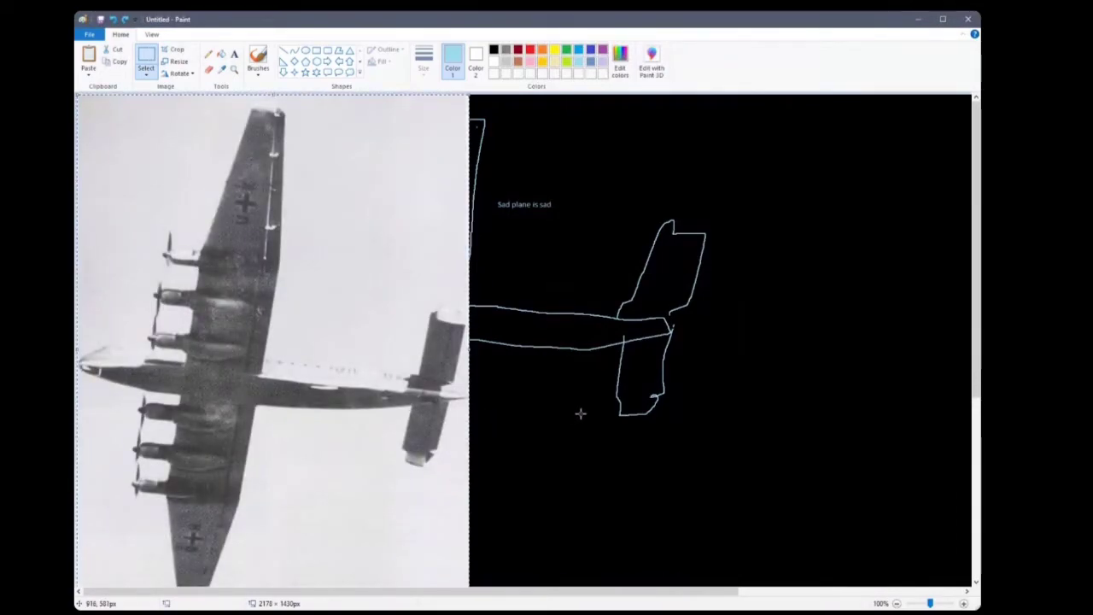
{"action": "mouse_move", "coordinate": [374, 454]}
{"action": "left_mouse_down"}
{"action": "mouse_move", "coordinate": [688, 467]}
{"action": "mouse_move", "coordinate": [924, 441]}
{"action": "mouse_move", "coordinate": [1085, 444]}
{"action": "mouse_move", "coordinate": [705, 484]}
{"action": "mouse_move", "coordinate": [513, 424]}
{"action": "mouse_move", "coordinate": [244, 415]}
{"action": "mouse_move", "coordinate": [560, 396]}
{"action": "mouse_move", "coordinate": [563, 415]}
{"action": "mouse_move", "coordinate": [576, 416]}
{"action": "mouse_move", "coordinate": [571, 403]}
{"action": "left_mouse_up"}
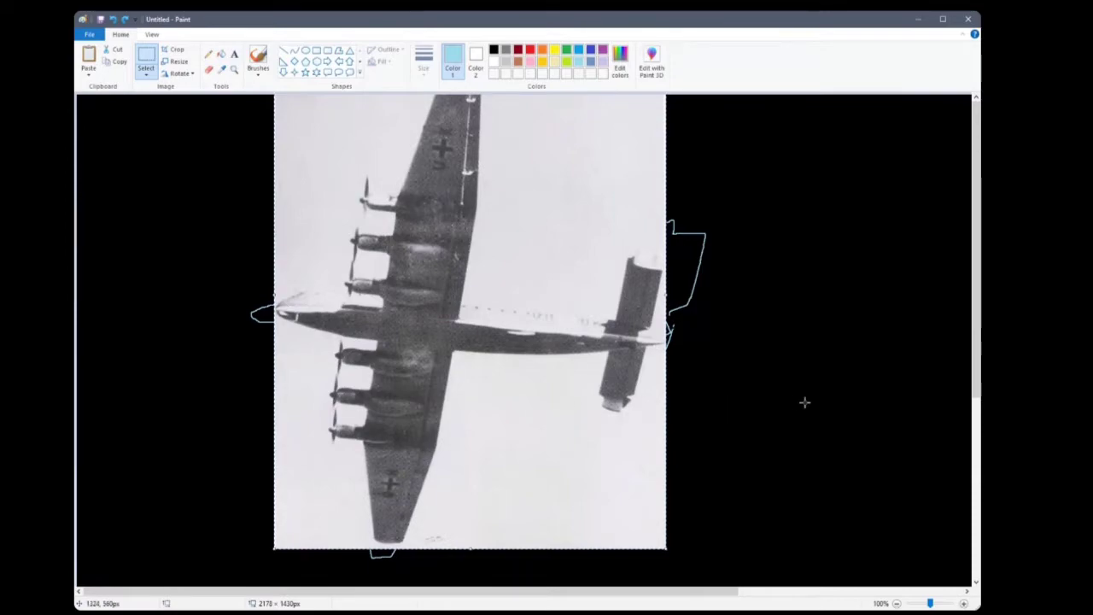
{"action": "key", "text": "Delete"}
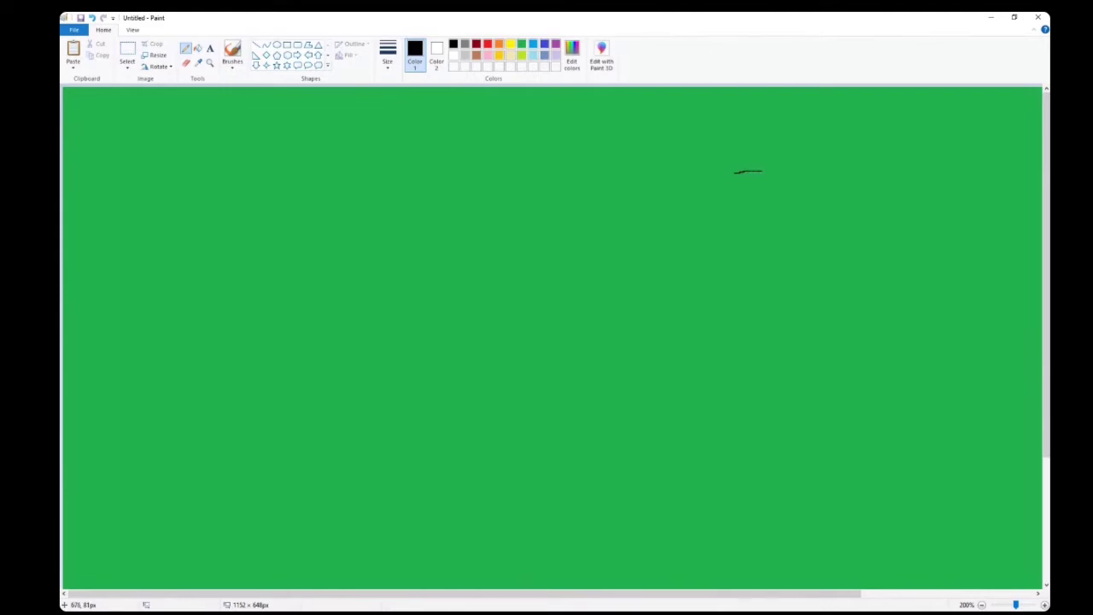
- Pencil a side-view fuselage with a tall tail fin in black on the green canvas, and add a swept wing and tailplane
{"action": "mouse_move", "coordinate": [762, 172]}
{"action": "left_mouse_down"}
{"action": "mouse_move", "coordinate": [769, 328]}
{"action": "mouse_move", "coordinate": [737, 355]}
{"action": "mouse_move", "coordinate": [460, 359]}
{"action": "mouse_move", "coordinate": [332, 325]}
{"action": "mouse_move", "coordinate": [354, 304]}
{"action": "mouse_move", "coordinate": [410, 294]}
{"action": "mouse_move", "coordinate": [455, 253]}
{"action": "mouse_move", "coordinate": [629, 260]}
{"action": "mouse_move", "coordinate": [730, 174]}
{"action": "left_mouse_up"}
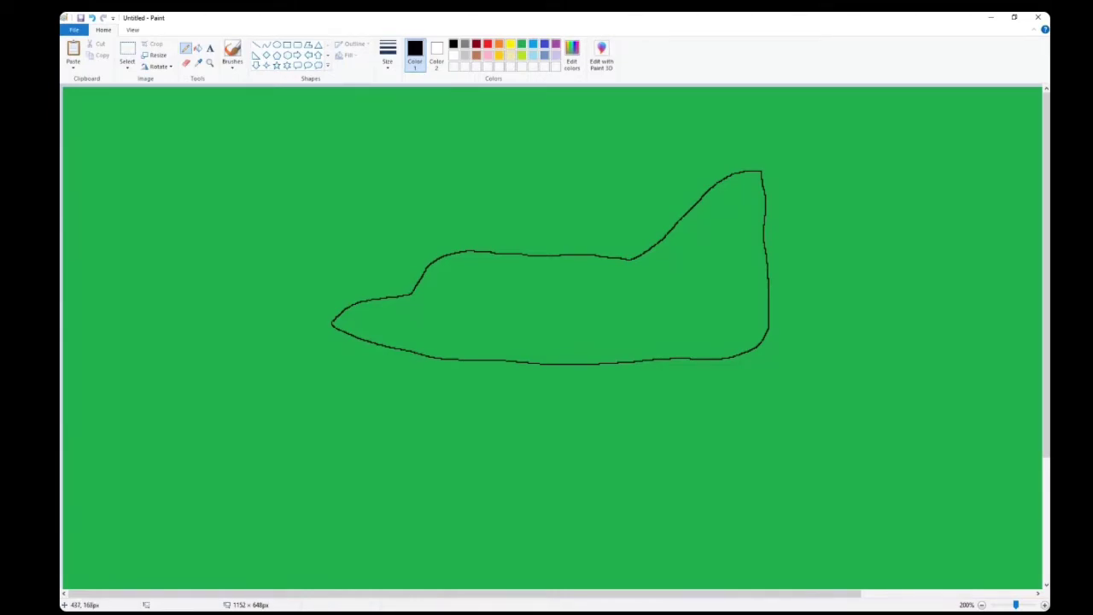
{"action": "mouse_move", "coordinate": [504, 265]}
{"action": "left_mouse_down"}
{"action": "mouse_move", "coordinate": [592, 290]}
{"action": "mouse_move", "coordinate": [768, 288]}
{"action": "mouse_move", "coordinate": [765, 249]}
{"action": "mouse_move", "coordinate": [743, 248]}
{"action": "mouse_move", "coordinate": [732, 274]}
{"action": "mouse_move", "coordinate": [583, 262]}
{"action": "left_mouse_up"}
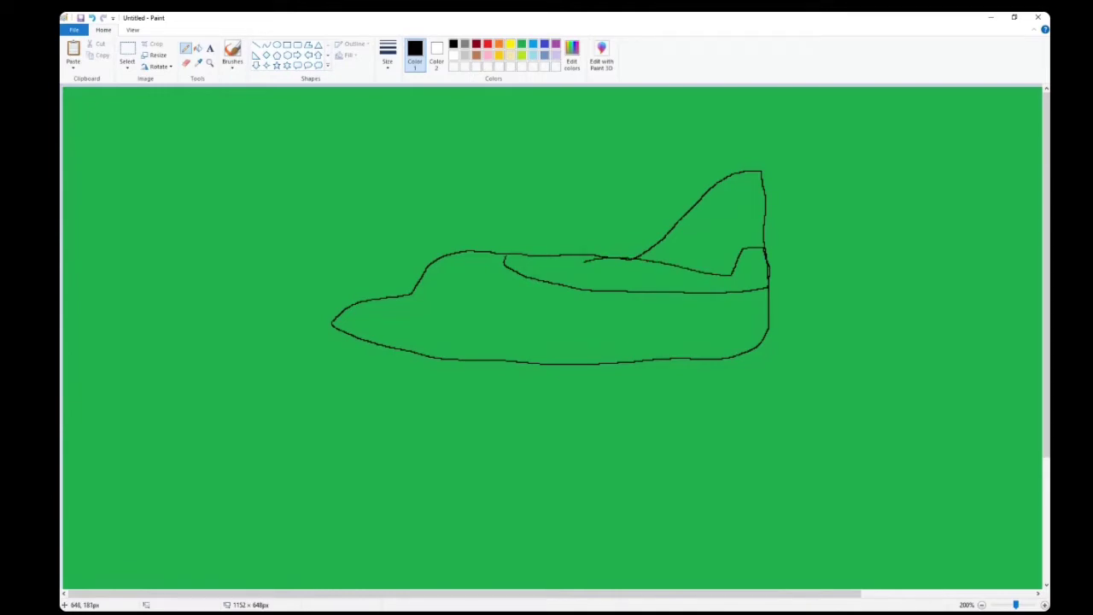
{"action": "left_click_drag", "start_coordinate": [732, 273], "coordinate": [726, 286]}
- Draw a narrow curved air intake on the fuselage side and the rear and lower edges of the cockpit canopy
{"action": "mouse_move", "coordinate": [502, 291]}
{"action": "left_mouse_down"}
{"action": "mouse_move", "coordinate": [500, 347]}
{"action": "mouse_move", "coordinate": [516, 347]}
{"action": "mouse_move", "coordinate": [519, 291]}
{"action": "left_mouse_up"}
{"action": "mouse_move", "coordinate": [485, 252]}
{"action": "left_mouse_down"}
{"action": "mouse_move", "coordinate": [470, 289]}
{"action": "mouse_move", "coordinate": [422, 292]}
{"action": "left_mouse_up"}
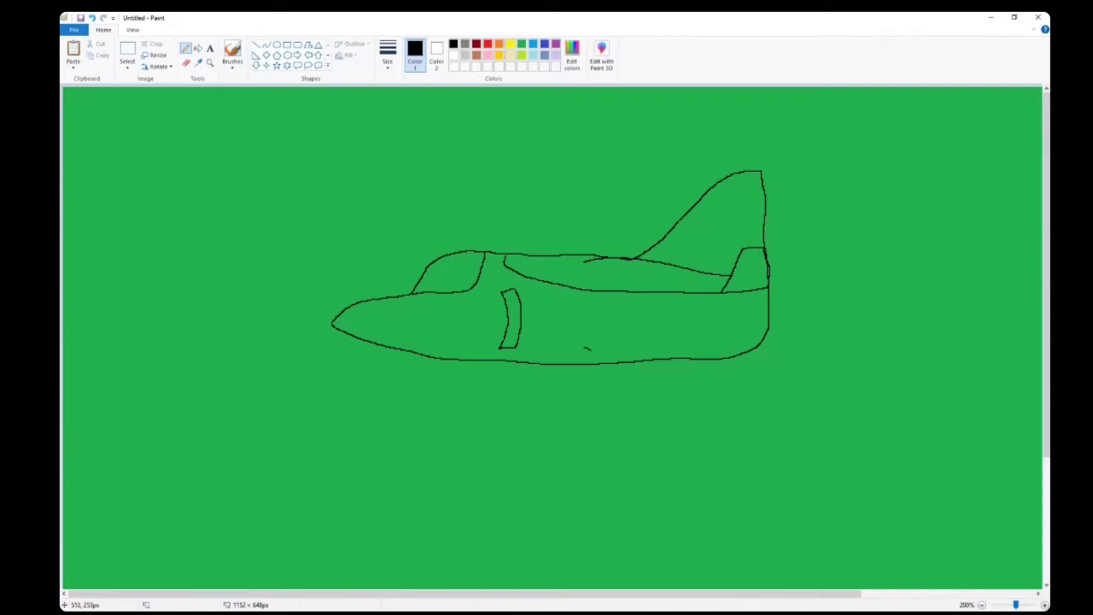
- Draw landing gear under the rear fuselage as three struts converging on a small round wheel
{"action": "left_click_drag", "start_coordinate": [586, 348], "coordinate": [642, 402]}
{"action": "left_click_drag", "start_coordinate": [728, 339], "coordinate": [662, 400]}
{"action": "mouse_move", "coordinate": [652, 340]}
{"action": "left_mouse_down"}
{"action": "mouse_move", "coordinate": [636, 420]}
{"action": "mouse_move", "coordinate": [658, 412]}
{"action": "mouse_move", "coordinate": [653, 402]}
{"action": "left_mouse_up"}
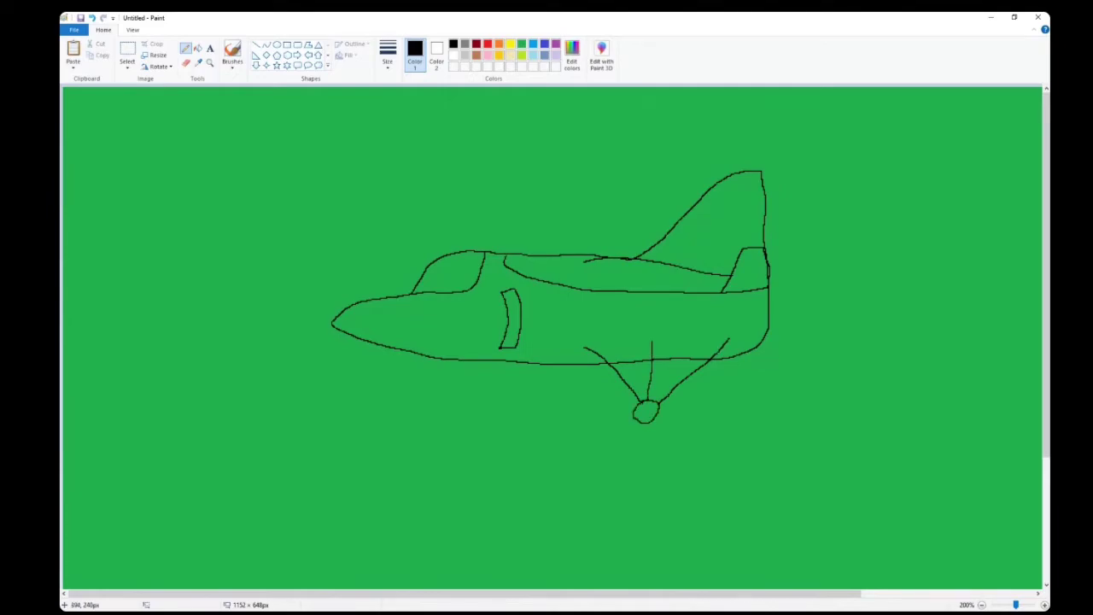
- Draw a nose landing gear strut with a small wheel, and outline a rudder panel on the rear of the tail fin
{"action": "mouse_move", "coordinate": [401, 351]}
{"action": "left_mouse_down"}
{"action": "mouse_move", "coordinate": [381, 410]}
{"action": "mouse_move", "coordinate": [397, 403]}
{"action": "left_mouse_up"}
{"action": "mouse_move", "coordinate": [762, 182]}
{"action": "left_mouse_down"}
{"action": "mouse_move", "coordinate": [742, 190]}
{"action": "mouse_move", "coordinate": [722, 240]}
{"action": "mouse_move", "coordinate": [754, 242]}
{"action": "left_mouse_up"}
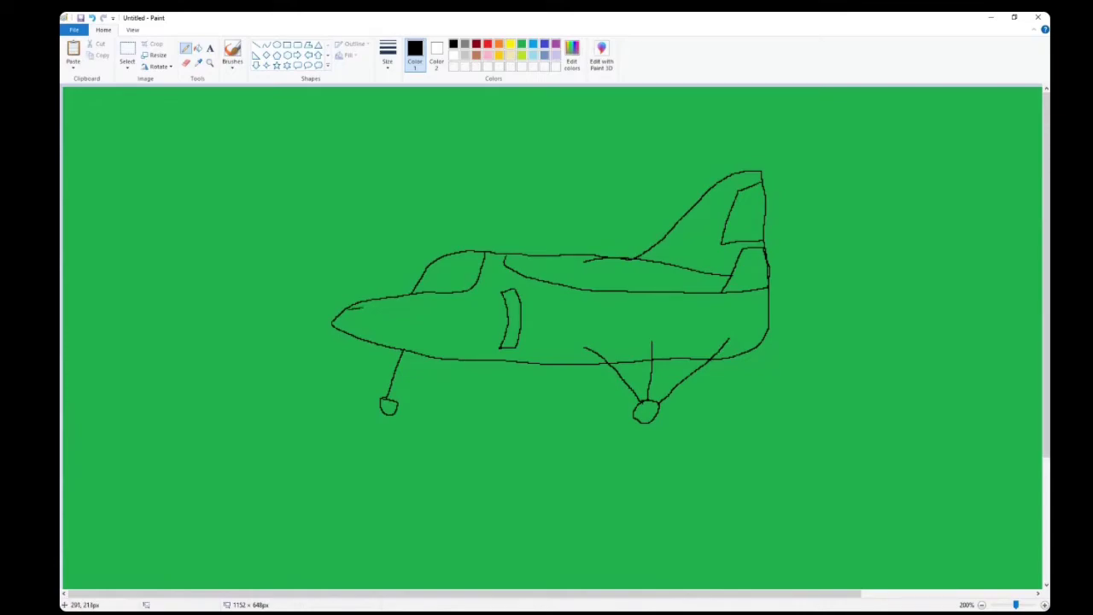
- Outline a thin panel on top of the nose ahead of the canopy and fill it solid black
{"action": "mouse_move", "coordinate": [362, 310]}
{"action": "left_mouse_down"}
{"action": "mouse_move", "coordinate": [411, 297]}
{"action": "mouse_move", "coordinate": [377, 306]}
{"action": "left_mouse_up"}
{"action": "left_click", "coordinate": [197, 47]}
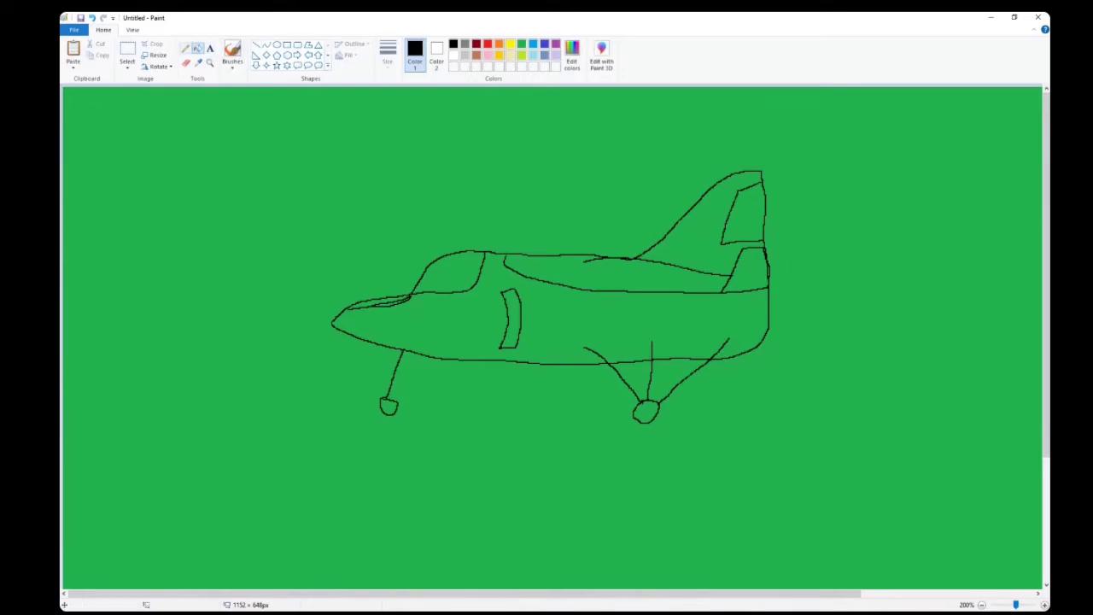
{"action": "left_click", "coordinate": [185, 48]}
{"action": "left_click", "coordinate": [197, 48]}
{"action": "left_click", "coordinate": [380, 302]}
{"action": "left_click", "coordinate": [581, 316]}
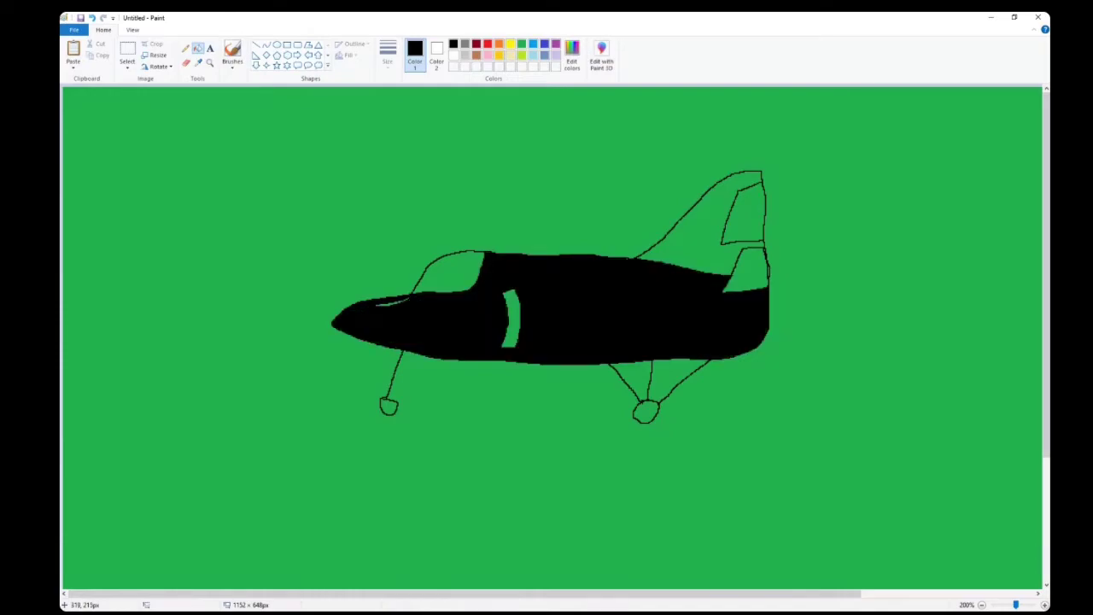
{"action": "key", "text": "ctrl+z"}
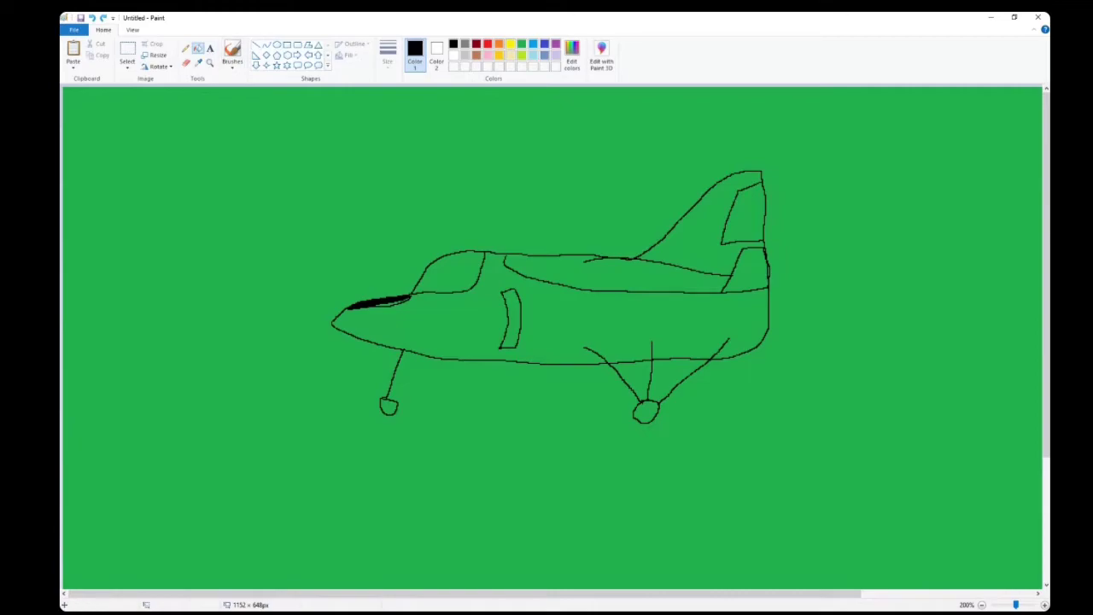
{"action": "left_click", "coordinate": [186, 48]}
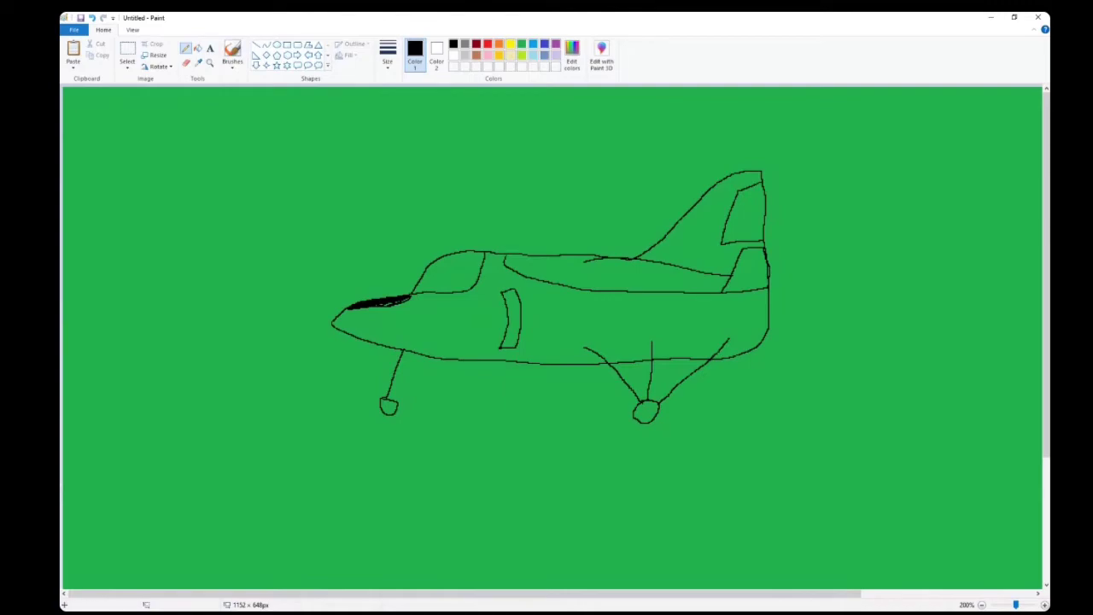
{"action": "key", "text": "ctrl+a"}
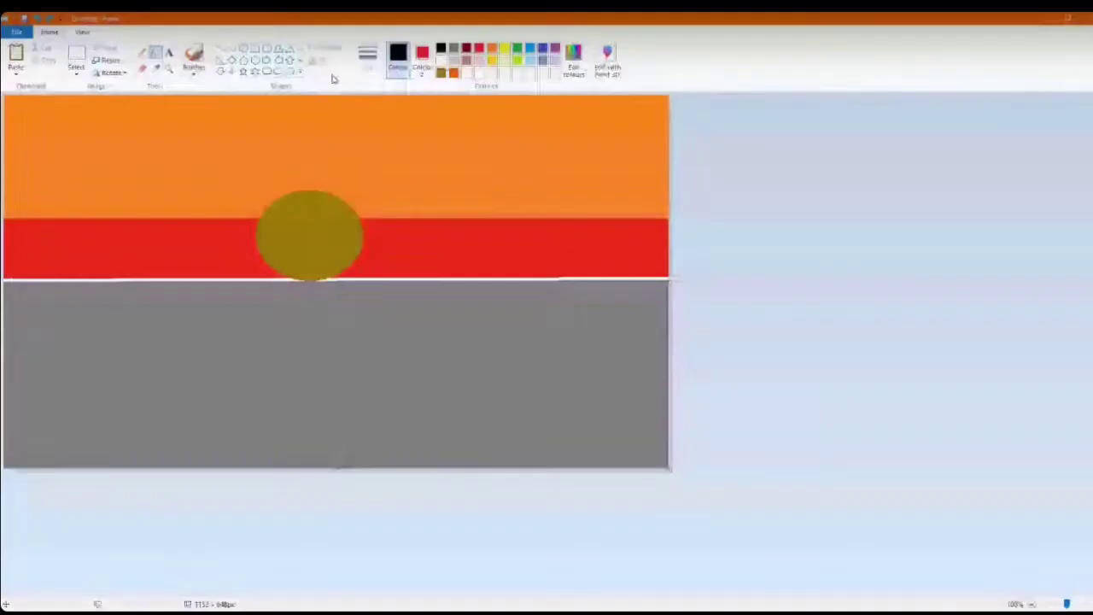
- Fill the ground below the horizon green and brush a black side-view fuselage with a rounded nose spinner and tail fin on it
{"action": "left_click", "coordinate": [385, 337]}
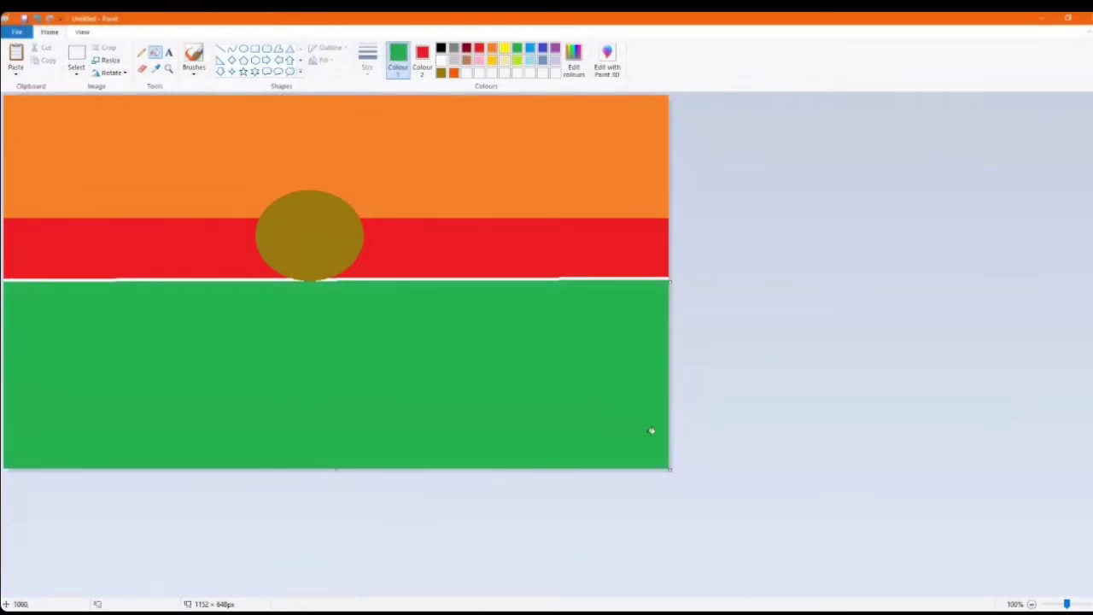
{"action": "left_click", "coordinate": [194, 56]}
{"action": "left_click", "coordinate": [441, 47]}
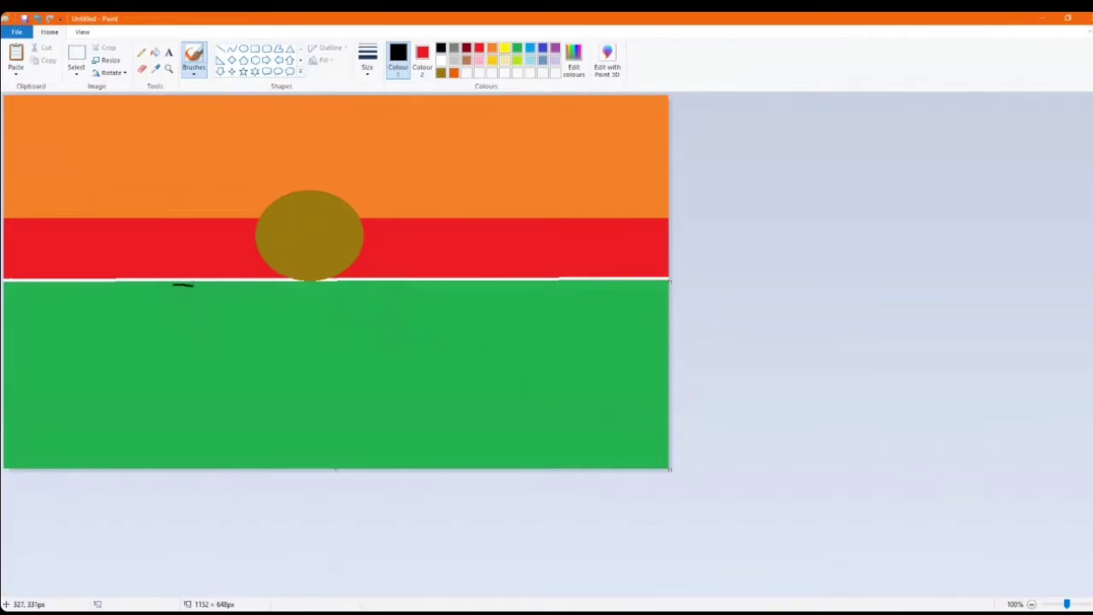
{"action": "left_click_drag", "start_coordinate": [192, 285], "coordinate": [504, 322]}
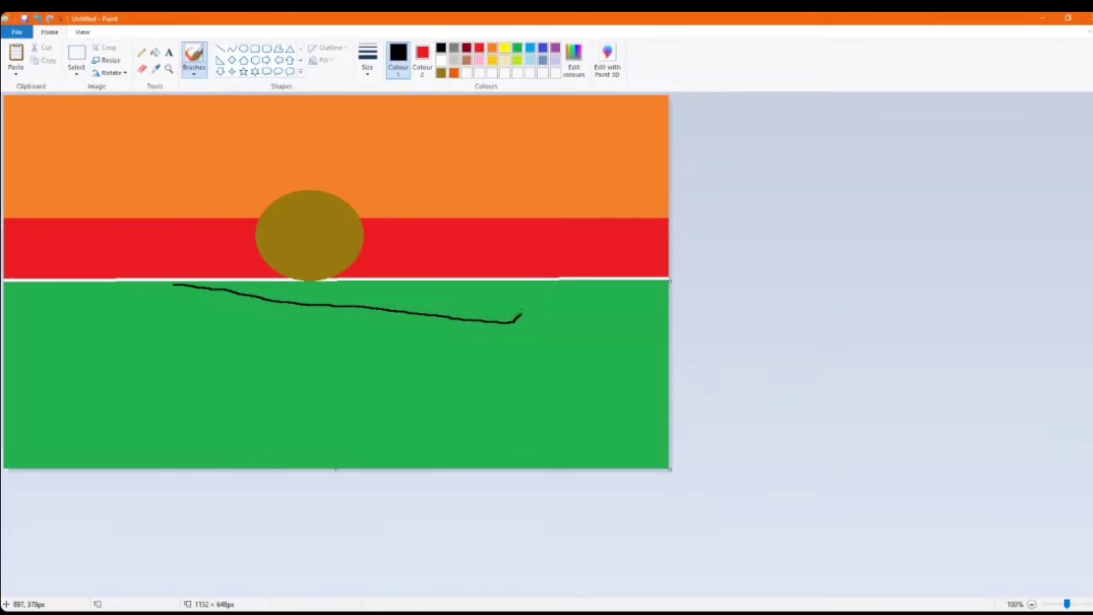
{"action": "left_click_drag", "start_coordinate": [524, 313], "coordinate": [528, 303]}
{"action": "left_click_drag", "start_coordinate": [545, 286], "coordinate": [574, 287]}
{"action": "left_click_drag", "start_coordinate": [576, 302], "coordinate": [588, 341]}
{"action": "left_click_drag", "start_coordinate": [577, 293], "coordinate": [588, 317]}
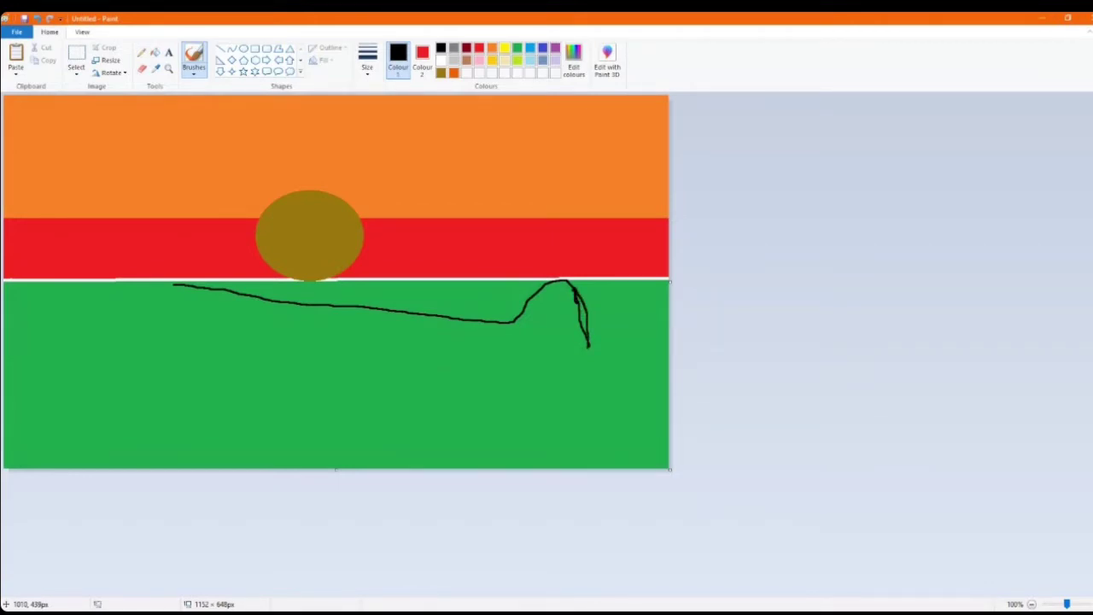
{"action": "left_click_drag", "start_coordinate": [583, 353], "coordinate": [531, 366]}
{"action": "mouse_move", "coordinate": [590, 340]}
{"action": "left_mouse_down"}
{"action": "mouse_move", "coordinate": [357, 369]}
{"action": "mouse_move", "coordinate": [211, 360]}
{"action": "mouse_move", "coordinate": [130, 325]}
{"action": "mouse_move", "coordinate": [134, 286]}
{"action": "mouse_move", "coordinate": [174, 282]}
{"action": "mouse_move", "coordinate": [73, 289]}
{"action": "mouse_move", "coordinate": [73, 304]}
{"action": "mouse_move", "coordinate": [118, 323]}
{"action": "left_mouse_up"}
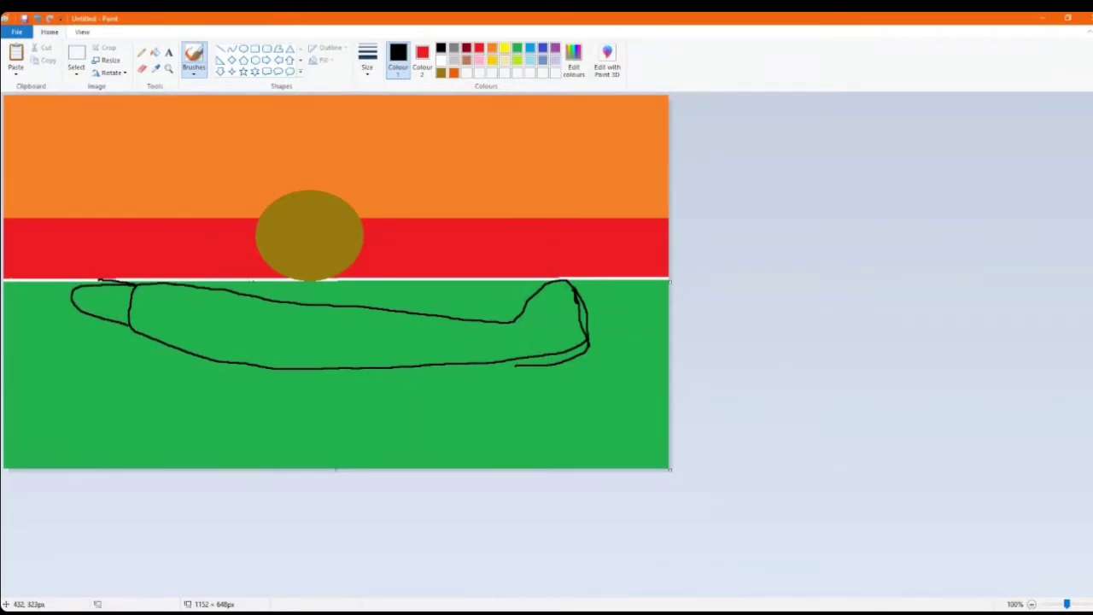
- Draw a framed cockpit canopy on top of the fuselage and the wing root along its lower edge
{"action": "left_click_drag", "start_coordinate": [234, 293], "coordinate": [263, 280]}
{"action": "mouse_move", "coordinate": [268, 286]}
{"action": "left_mouse_down"}
{"action": "mouse_move", "coordinate": [266, 297]}
{"action": "mouse_move", "coordinate": [281, 279]}
{"action": "mouse_move", "coordinate": [350, 306]}
{"action": "left_mouse_up"}
{"action": "mouse_move", "coordinate": [239, 358]}
{"action": "left_mouse_down"}
{"action": "mouse_move", "coordinate": [268, 346]}
{"action": "mouse_move", "coordinate": [316, 351]}
{"action": "left_mouse_up"}
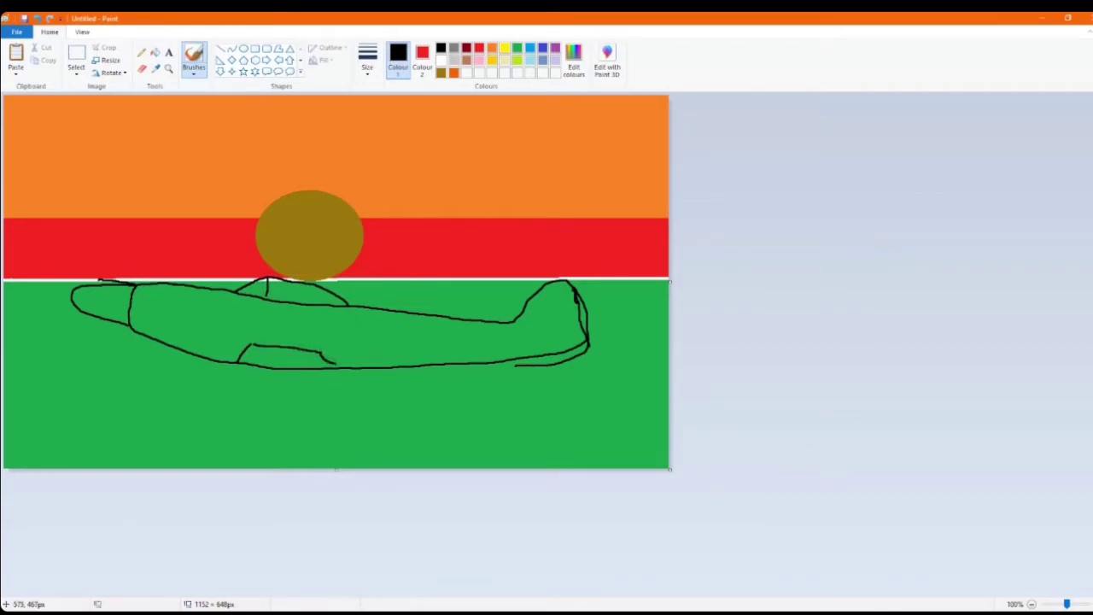
{"action": "mouse_move", "coordinate": [336, 366]}
{"action": "left_mouse_down"}
{"action": "mouse_move", "coordinate": [358, 367]}
{"action": "mouse_move", "coordinate": [261, 343]}
{"action": "left_mouse_up"}
{"action": "mouse_move", "coordinate": [239, 351]}
{"action": "left_mouse_down"}
{"action": "mouse_move", "coordinate": [206, 347]}
{"action": "mouse_move", "coordinate": [250, 353]}
{"action": "left_mouse_up"}
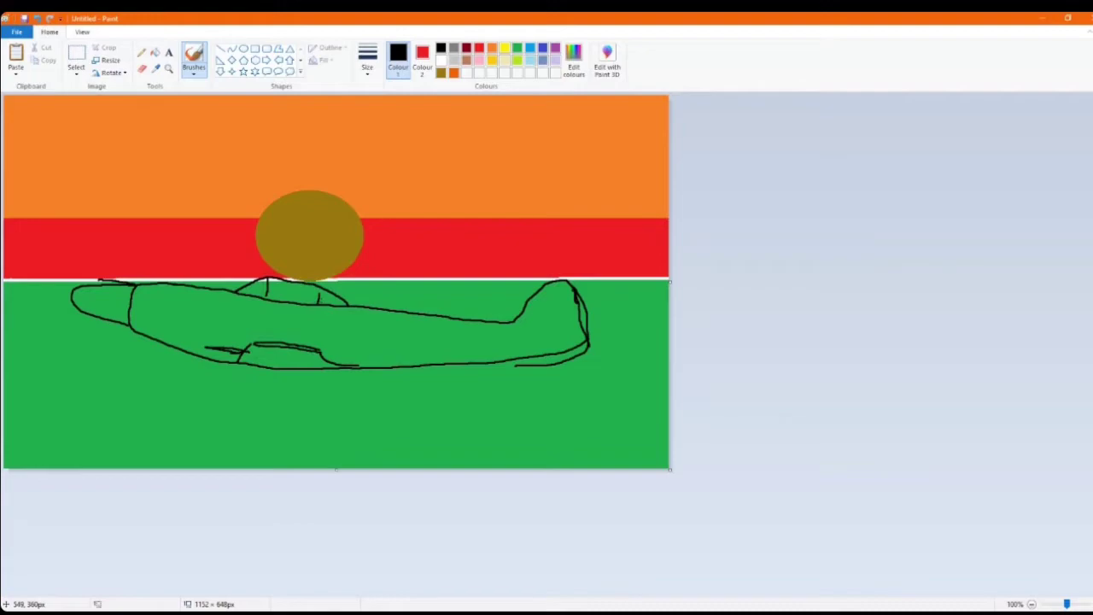
{"action": "left_click_drag", "start_coordinate": [327, 303], "coordinate": [335, 307]}
- Draw a two-ring roundel on the rear fuselage and four long propeller blades behind the nose spinner
{"action": "mouse_move", "coordinate": [437, 324]}
{"action": "left_mouse_down"}
{"action": "mouse_move", "coordinate": [424, 341]}
{"action": "mouse_move", "coordinate": [454, 351]}
{"action": "mouse_move", "coordinate": [428, 345]}
{"action": "mouse_move", "coordinate": [445, 340]}
{"action": "left_mouse_up"}
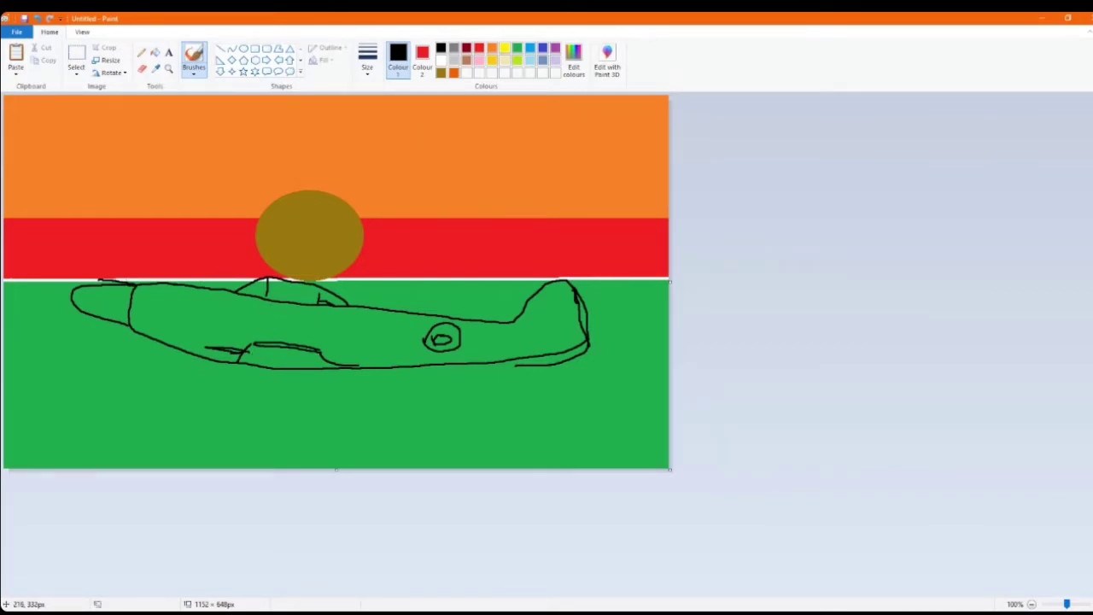
{"action": "mouse_move", "coordinate": [126, 281]}
{"action": "left_mouse_down"}
{"action": "mouse_move", "coordinate": [114, 230]}
{"action": "mouse_move", "coordinate": [126, 294]}
{"action": "left_mouse_up"}
{"action": "mouse_move", "coordinate": [129, 330]}
{"action": "left_mouse_down"}
{"action": "mouse_move", "coordinate": [135, 380]}
{"action": "mouse_move", "coordinate": [121, 359]}
{"action": "mouse_move", "coordinate": [124, 327]}
{"action": "left_mouse_up"}
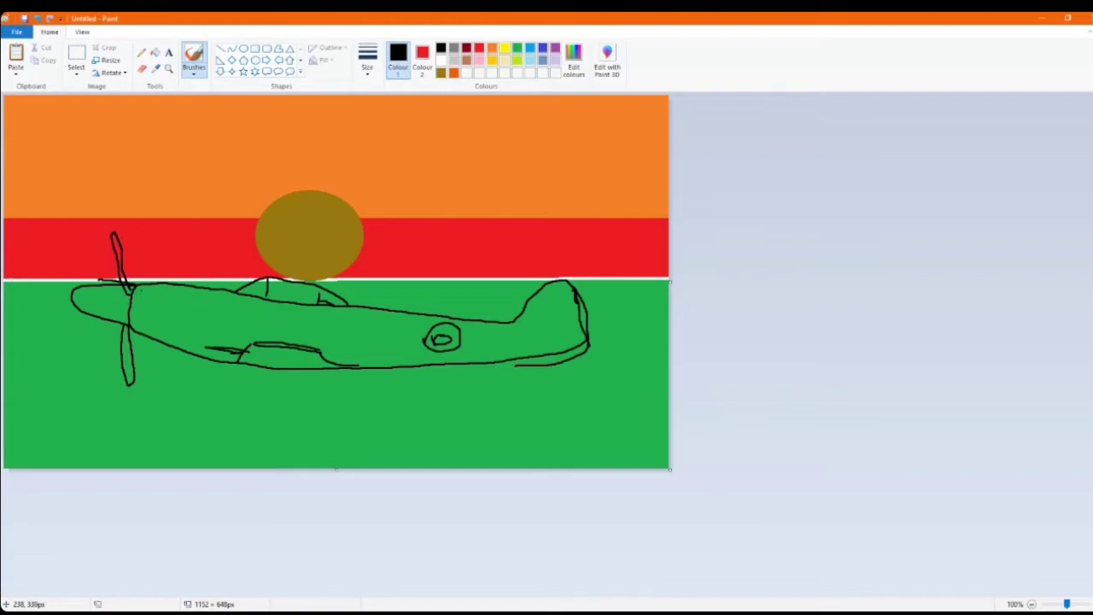
{"action": "mouse_move", "coordinate": [139, 287]}
{"action": "left_mouse_down"}
{"action": "mouse_move", "coordinate": [169, 232]}
{"action": "mouse_move", "coordinate": [92, 373]}
{"action": "mouse_move", "coordinate": [129, 316]}
{"action": "left_mouse_up"}
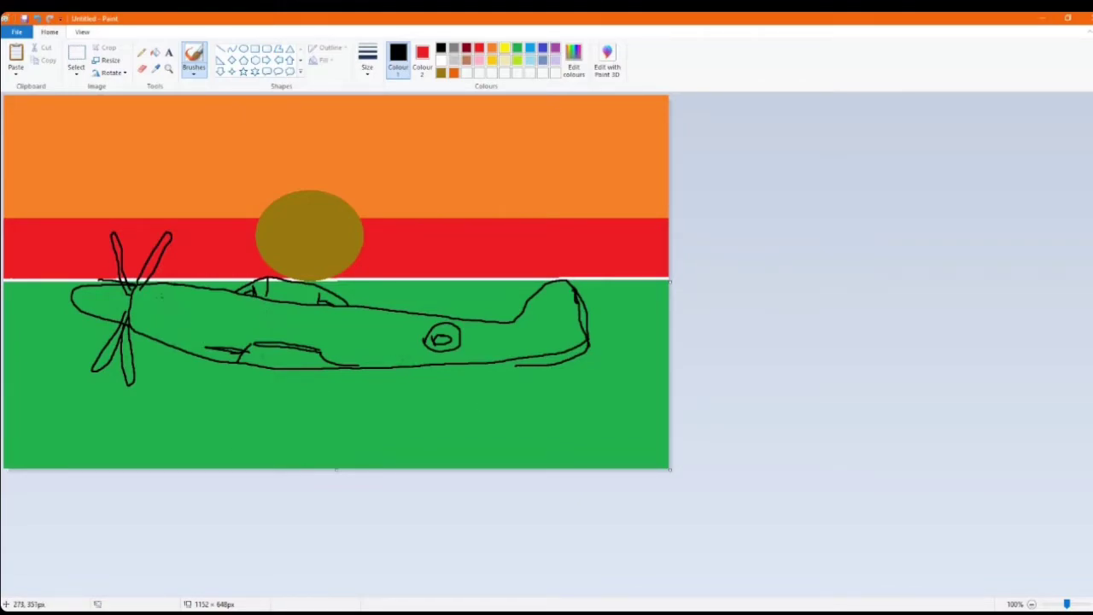
- Add an exhaust row and underside line to the engine cowling, and a tailplane with a striped flash on the tail
{"action": "mouse_move", "coordinate": [165, 298]}
{"action": "left_mouse_down"}
{"action": "mouse_move", "coordinate": [224, 308]}
{"action": "mouse_move", "coordinate": [161, 302]}
{"action": "left_mouse_up"}
{"action": "left_click_drag", "start_coordinate": [130, 319], "coordinate": [232, 358]}
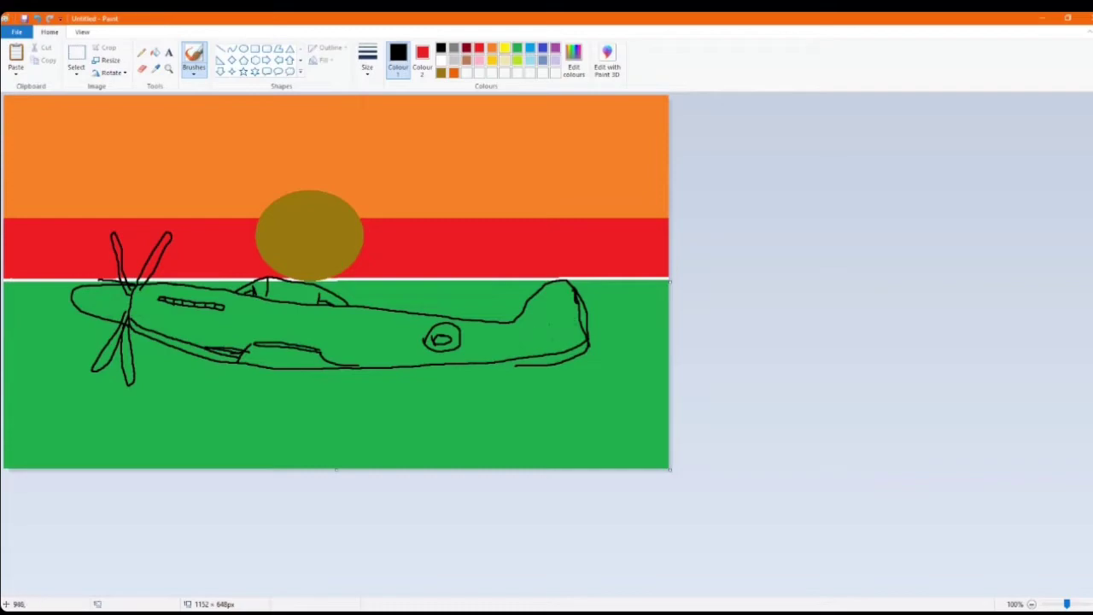
{"action": "mouse_move", "coordinate": [523, 329]}
{"action": "left_mouse_down"}
{"action": "mouse_move", "coordinate": [576, 329]}
{"action": "mouse_move", "coordinate": [536, 334]}
{"action": "left_mouse_up"}
{"action": "mouse_move", "coordinate": [534, 316]}
{"action": "left_mouse_down"}
{"action": "mouse_move", "coordinate": [534, 328]}
{"action": "mouse_move", "coordinate": [540, 303]}
{"action": "mouse_move", "coordinate": [550, 306]}
{"action": "mouse_move", "coordinate": [558, 312]}
{"action": "mouse_move", "coordinate": [549, 326]}
{"action": "left_mouse_up"}
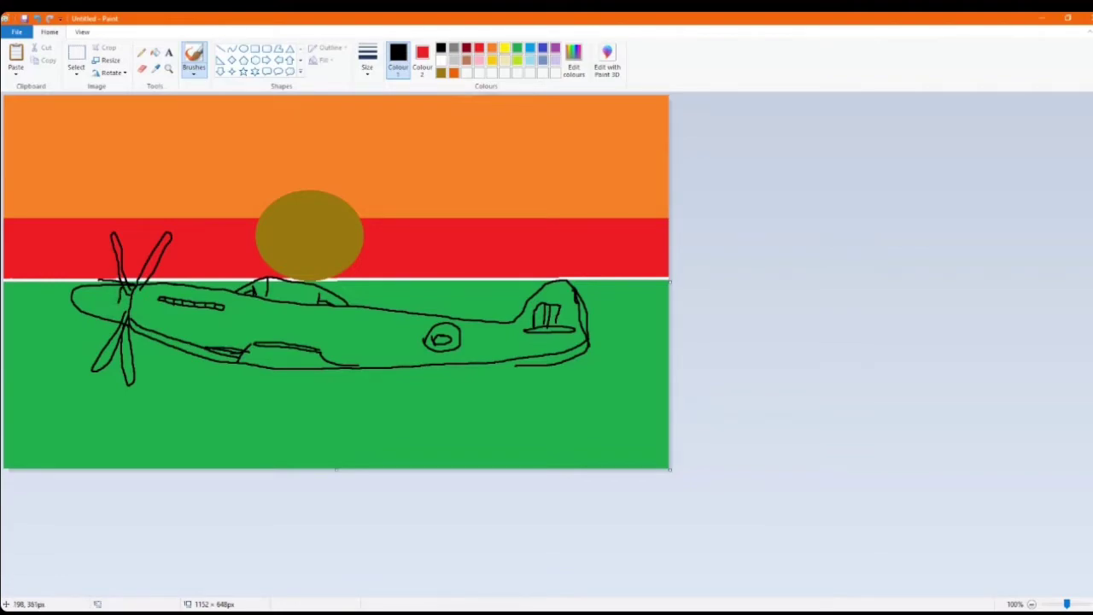
- Draw a second set of propeller blades around the front of the spinner and select the whole picture
{"action": "mouse_move", "coordinate": [107, 284]}
{"action": "left_mouse_down"}
{"action": "mouse_move", "coordinate": [107, 320]}
{"action": "mouse_move", "coordinate": [52, 300]}
{"action": "mouse_move", "coordinate": [110, 304]}
{"action": "mouse_move", "coordinate": [101, 384]}
{"action": "mouse_move", "coordinate": [113, 355]}
{"action": "mouse_move", "coordinate": [113, 235]}
{"action": "mouse_move", "coordinate": [124, 232]}
{"action": "mouse_move", "coordinate": [124, 255]}
{"action": "left_mouse_up"}
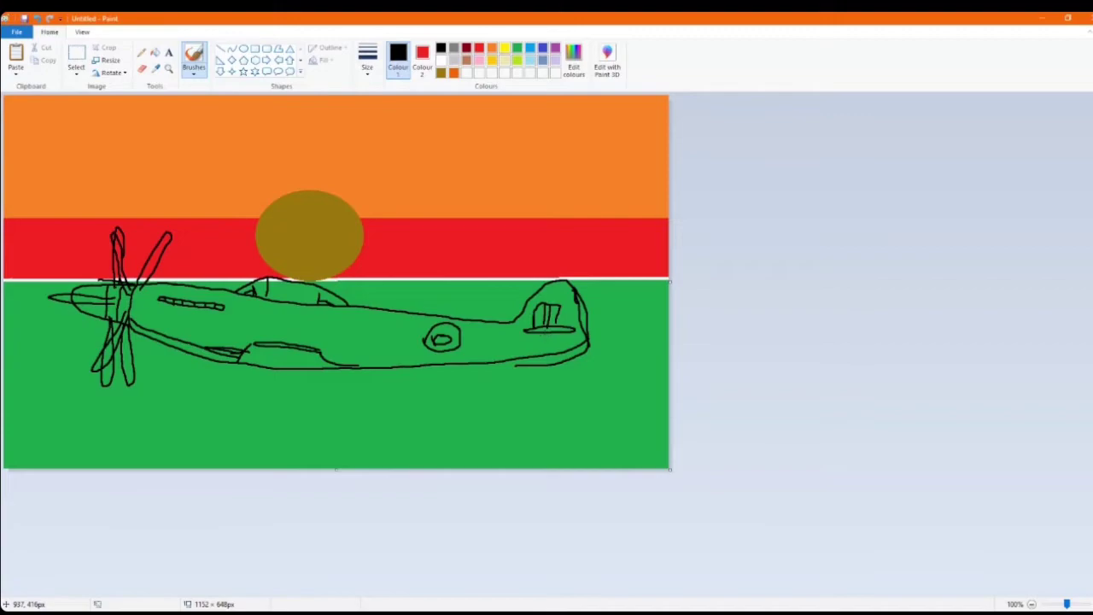
{"action": "key", "text": "ctrl+a"}
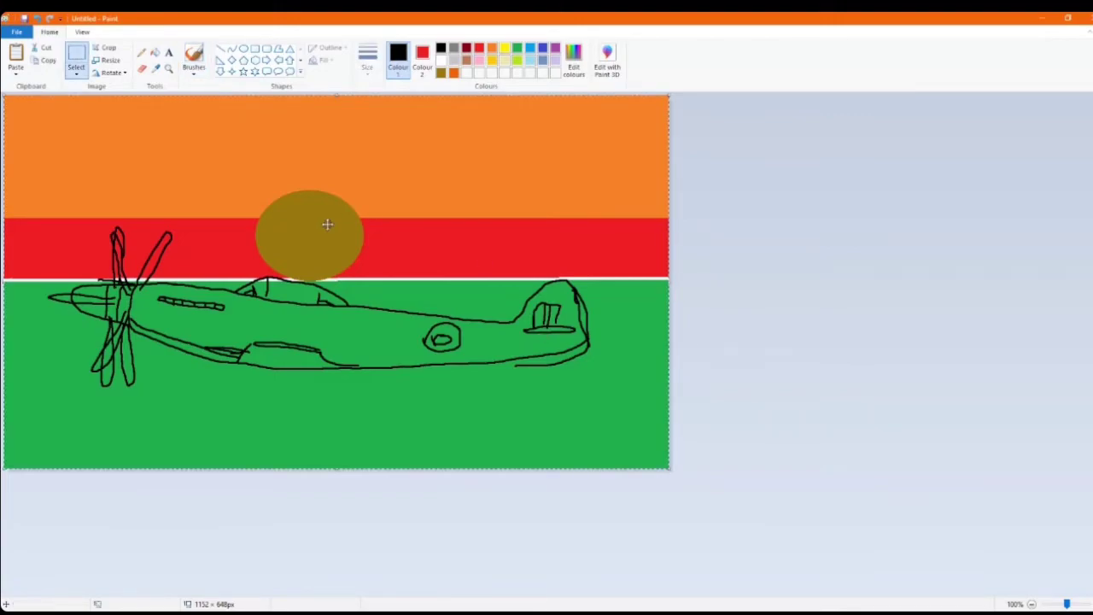
- Pencil a slim top-view fuselage in black on the blank white canvas, with a rounded nose and a flared tail end
{"action": "mouse_move", "coordinate": [354, 610]}
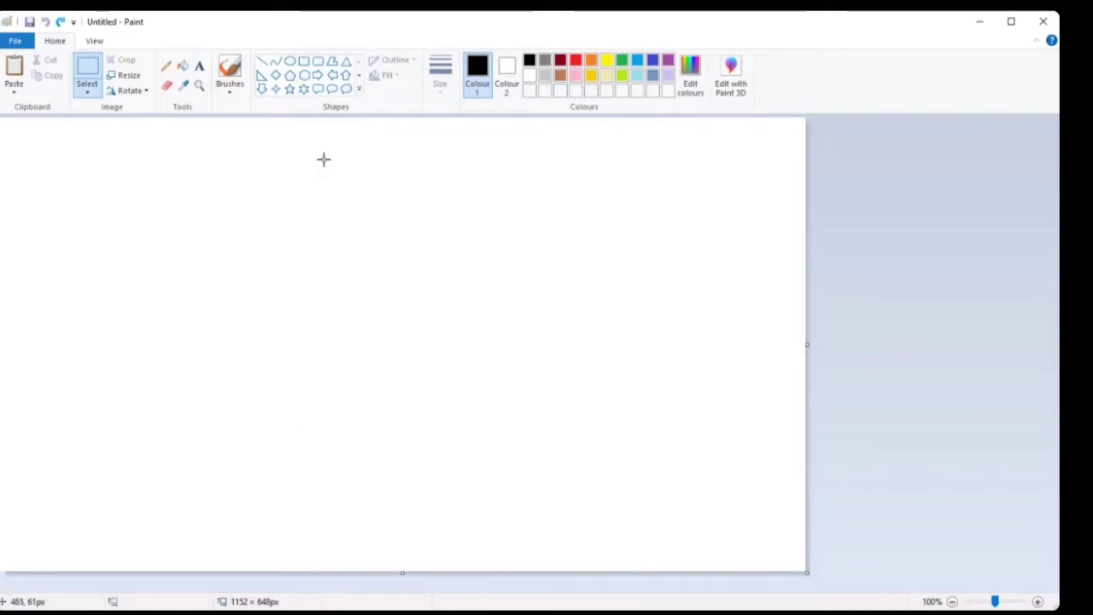
{"action": "left_click", "coordinate": [166, 66]}
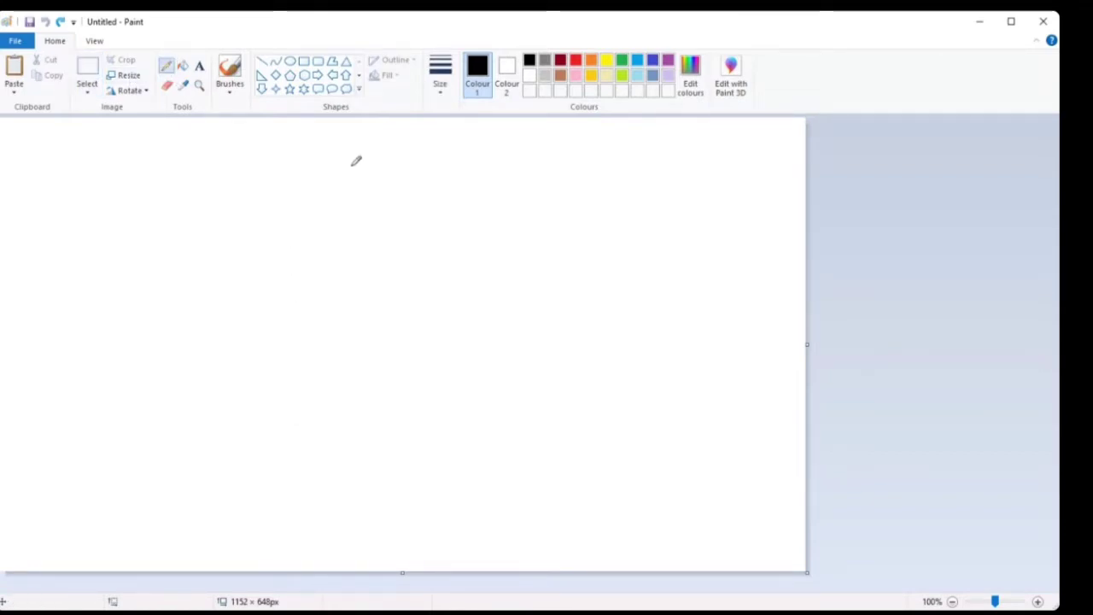
{"action": "left_click_drag", "start_coordinate": [352, 133], "coordinate": [363, 182]}
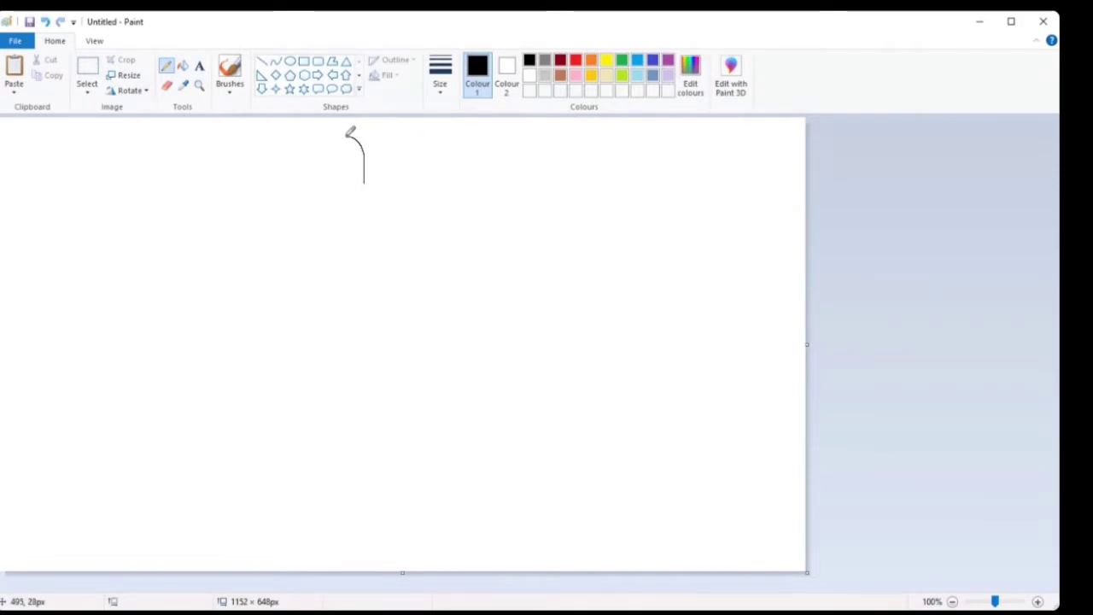
{"action": "left_click_drag", "start_coordinate": [350, 135], "coordinate": [336, 185]}
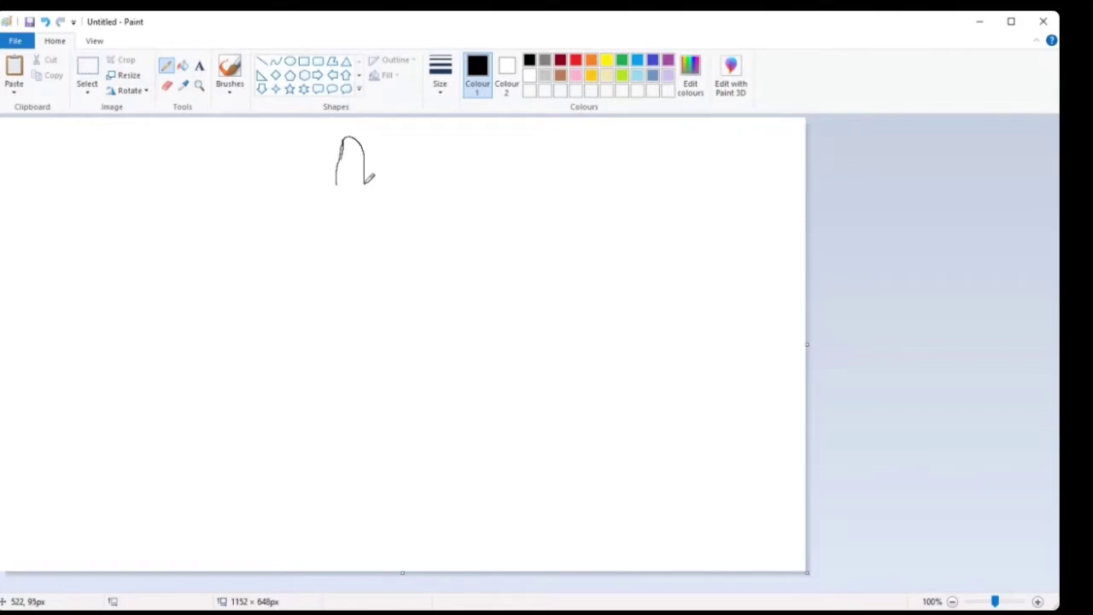
{"action": "left_click_drag", "start_coordinate": [365, 183], "coordinate": [373, 365]}
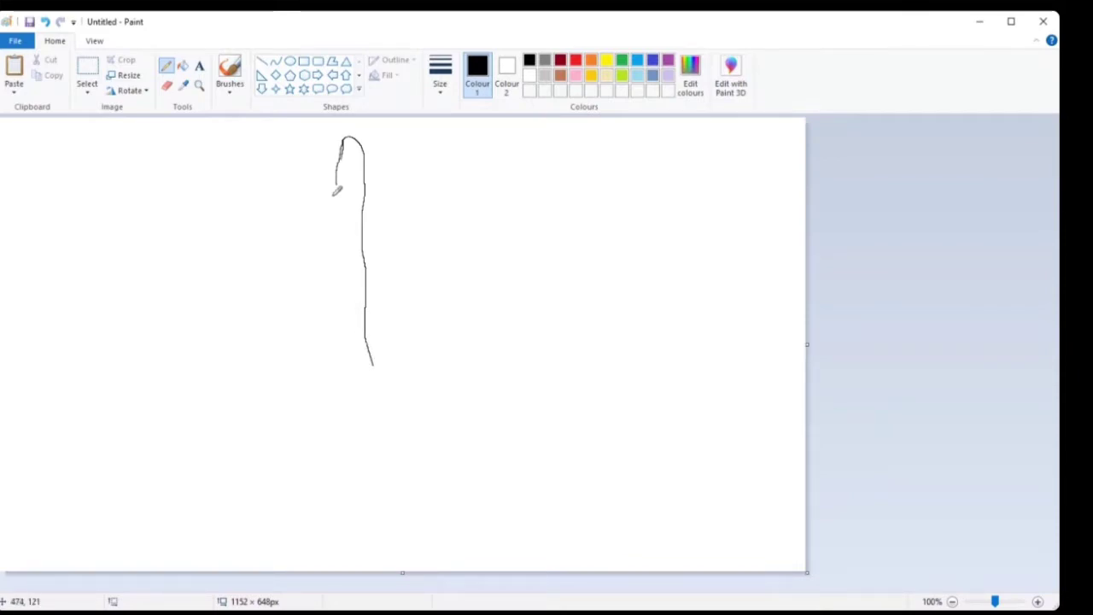
{"action": "mouse_move", "coordinate": [337, 183]}
{"action": "left_mouse_down"}
{"action": "mouse_move", "coordinate": [322, 368]}
{"action": "mouse_move", "coordinate": [372, 365]}
{"action": "left_mouse_up"}
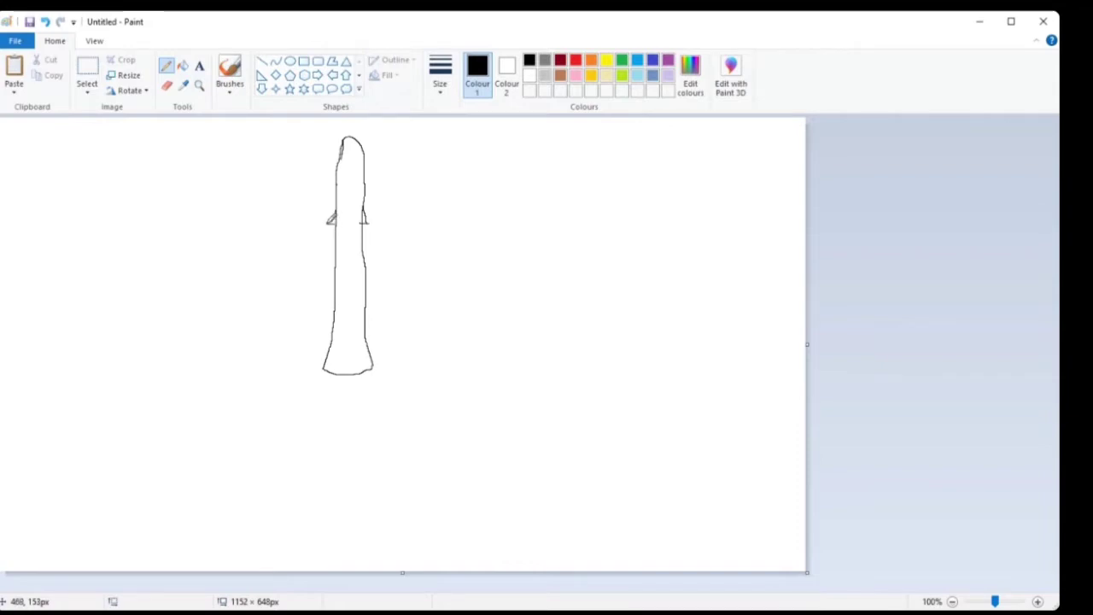
- Extend the small side air intakes along the fuselage and add a tapered wing on each side
{"action": "left_click_drag", "start_coordinate": [331, 221], "coordinate": [337, 269]}
{"action": "mouse_move", "coordinate": [370, 227]}
{"action": "left_mouse_down"}
{"action": "mouse_move", "coordinate": [367, 238]}
{"action": "mouse_move", "coordinate": [416, 265]}
{"action": "mouse_move", "coordinate": [414, 299]}
{"action": "mouse_move", "coordinate": [367, 325]}
{"action": "left_mouse_up"}
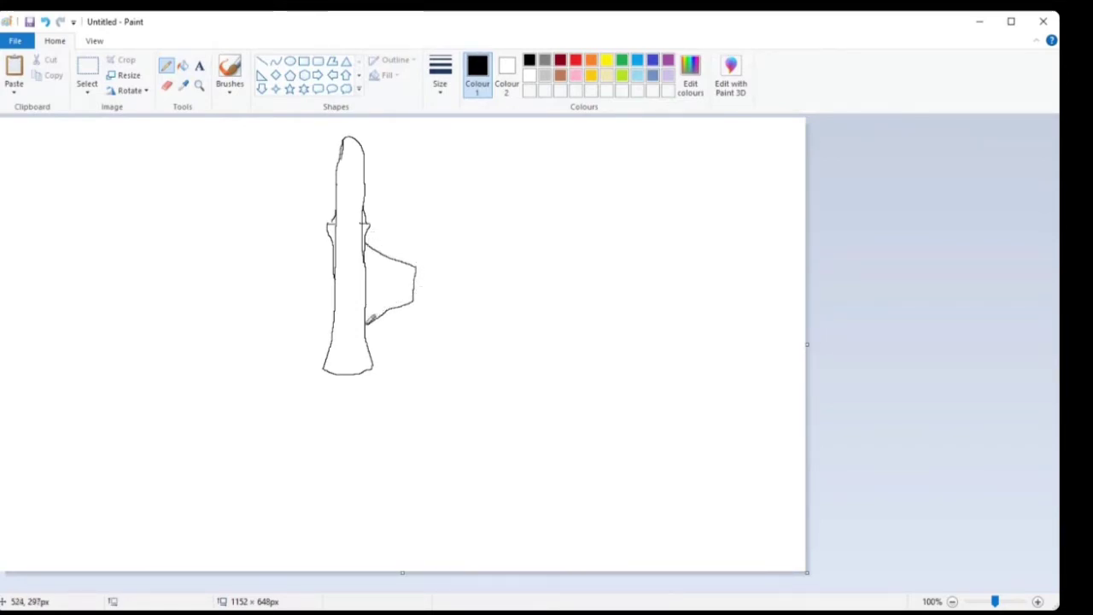
{"action": "mouse_move", "coordinate": [333, 242]}
{"action": "left_mouse_down"}
{"action": "mouse_move", "coordinate": [297, 264]}
{"action": "mouse_move", "coordinate": [298, 295]}
{"action": "mouse_move", "coordinate": [338, 329]}
{"action": "left_mouse_up"}
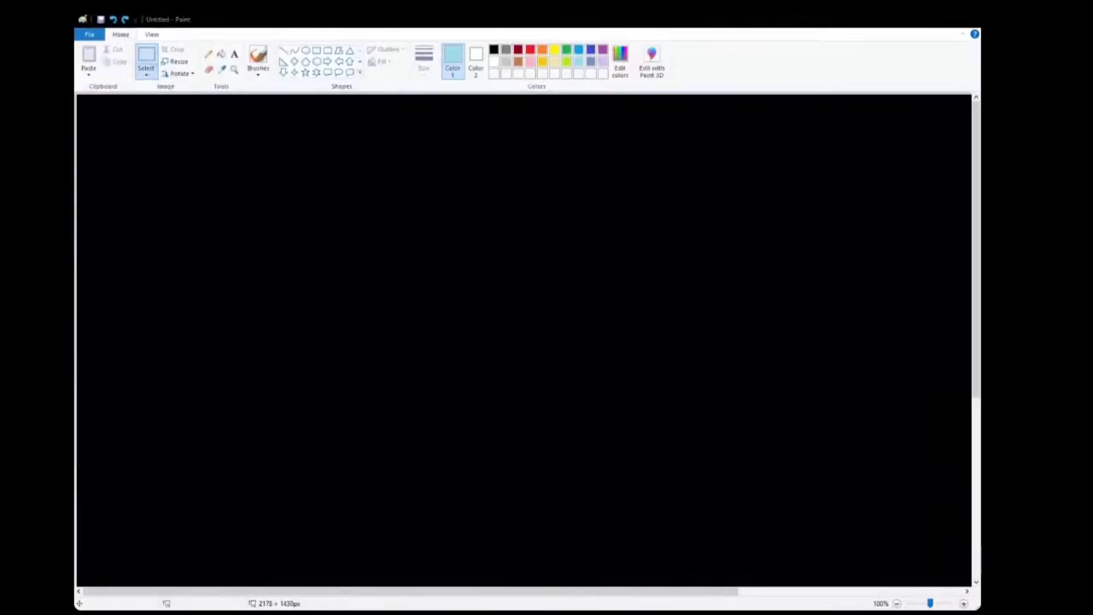
- Set the drawing colour to purple for the black canvas and switch to the Pencil tool
{"action": "left_click", "coordinate": [603, 49]}
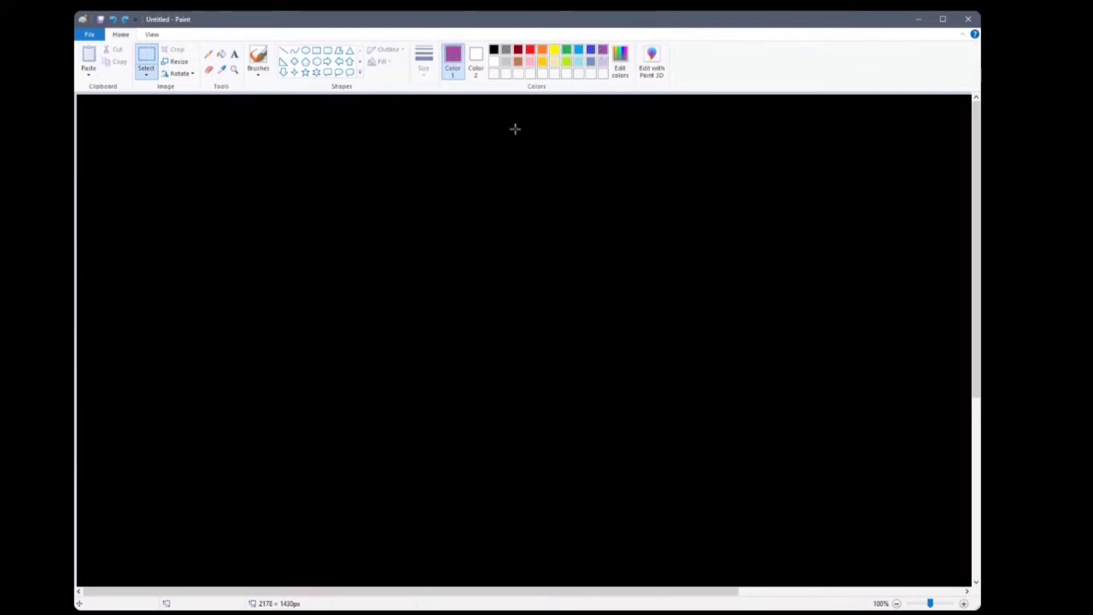
{"action": "left_click_drag", "start_coordinate": [382, 247], "coordinate": [427, 274]}
{"action": "left_click", "coordinate": [427, 273]}
{"action": "left_click", "coordinate": [209, 53]}
{"action": "left_click_drag", "start_coordinate": [267, 123], "coordinate": [275, 150]}
{"action": "left_click", "coordinate": [313, 162]}
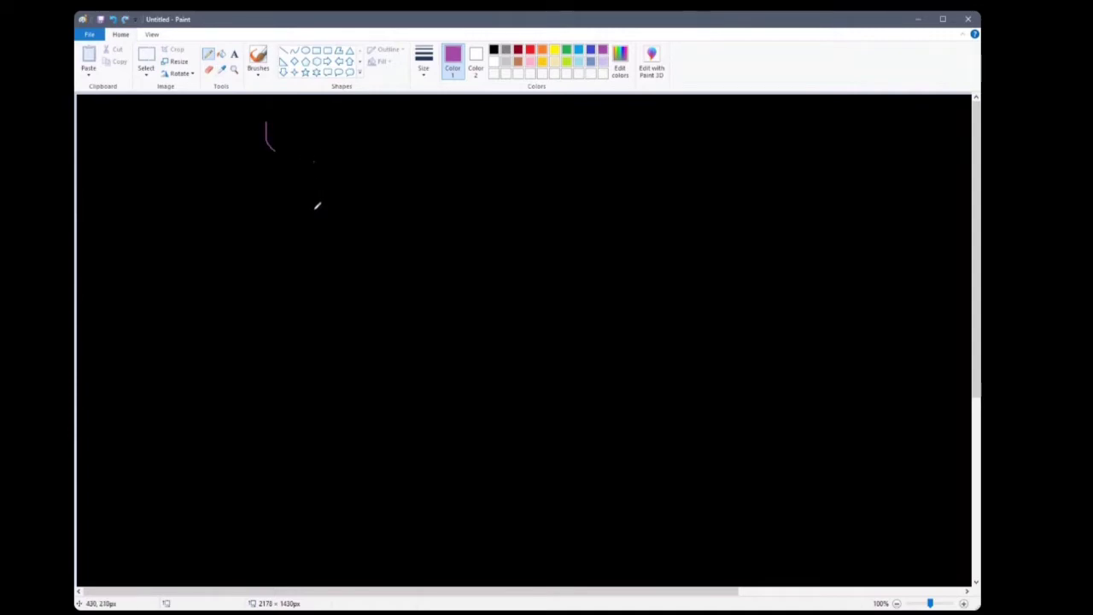
{"action": "key", "text": "ctrl+z"}
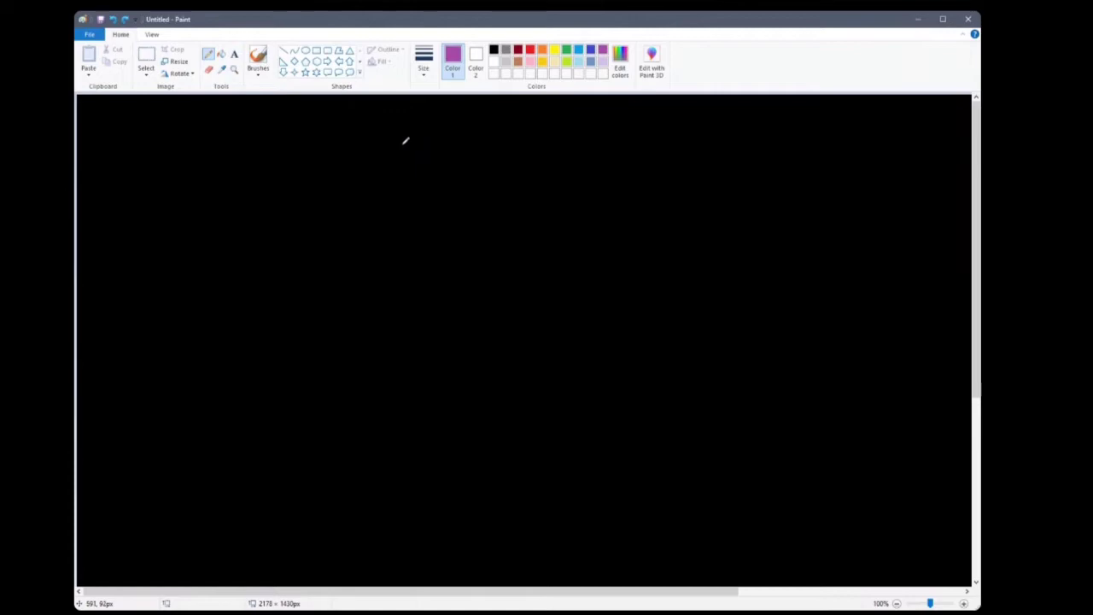
{"action": "mouse_move", "coordinate": [404, 144]}
{"action": "left_mouse_down"}
{"action": "mouse_move", "coordinate": [417, 143]}
{"action": "mouse_move", "coordinate": [429, 228]}
{"action": "left_mouse_up"}
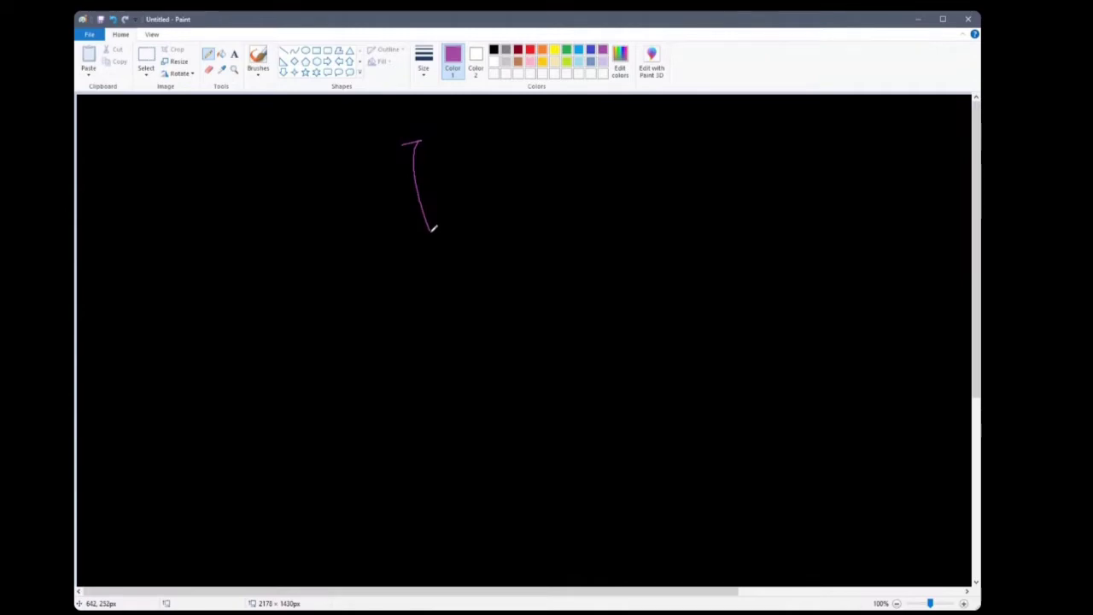
{"action": "key", "text": "ctrl+z"}
- Pencil a purple aircraft outline with two long straight wings, a tail fin and tailplane, plus an engine nacelle on the upper wing's leading edge
{"action": "mouse_move", "coordinate": [373, 126]}
{"action": "left_mouse_down"}
{"action": "mouse_move", "coordinate": [406, 127]}
{"action": "mouse_move", "coordinate": [444, 259]}
{"action": "mouse_move", "coordinate": [545, 248]}
{"action": "mouse_move", "coordinate": [617, 215]}
{"action": "left_mouse_up"}
{"action": "mouse_move", "coordinate": [629, 211]}
{"action": "left_mouse_down"}
{"action": "mouse_move", "coordinate": [629, 250]}
{"action": "mouse_move", "coordinate": [646, 251]}
{"action": "mouse_move", "coordinate": [632, 279]}
{"action": "mouse_move", "coordinate": [647, 329]}
{"action": "mouse_move", "coordinate": [631, 337]}
{"action": "mouse_move", "coordinate": [608, 272]}
{"action": "mouse_move", "coordinate": [453, 299]}
{"action": "mouse_move", "coordinate": [502, 433]}
{"action": "mouse_move", "coordinate": [505, 451]}
{"action": "mouse_move", "coordinate": [488, 456]}
{"action": "mouse_move", "coordinate": [413, 311]}
{"action": "mouse_move", "coordinate": [335, 311]}
{"action": "mouse_move", "coordinate": [318, 293]}
{"action": "mouse_move", "coordinate": [363, 267]}
{"action": "mouse_move", "coordinate": [444, 257]}
{"action": "left_mouse_up"}
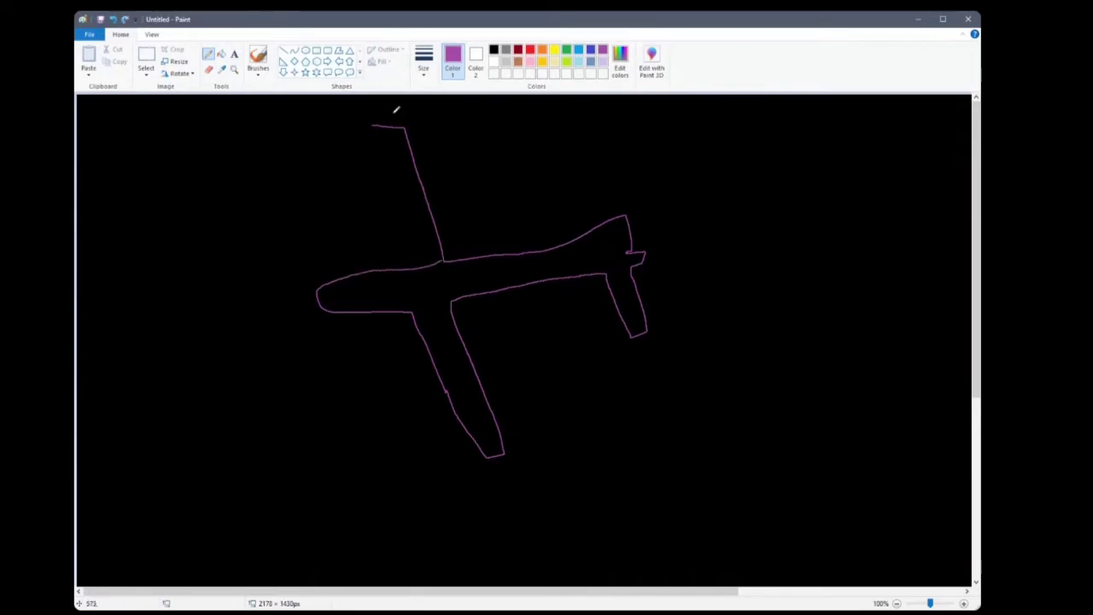
{"action": "left_click_drag", "start_coordinate": [373, 126], "coordinate": [403, 266]}
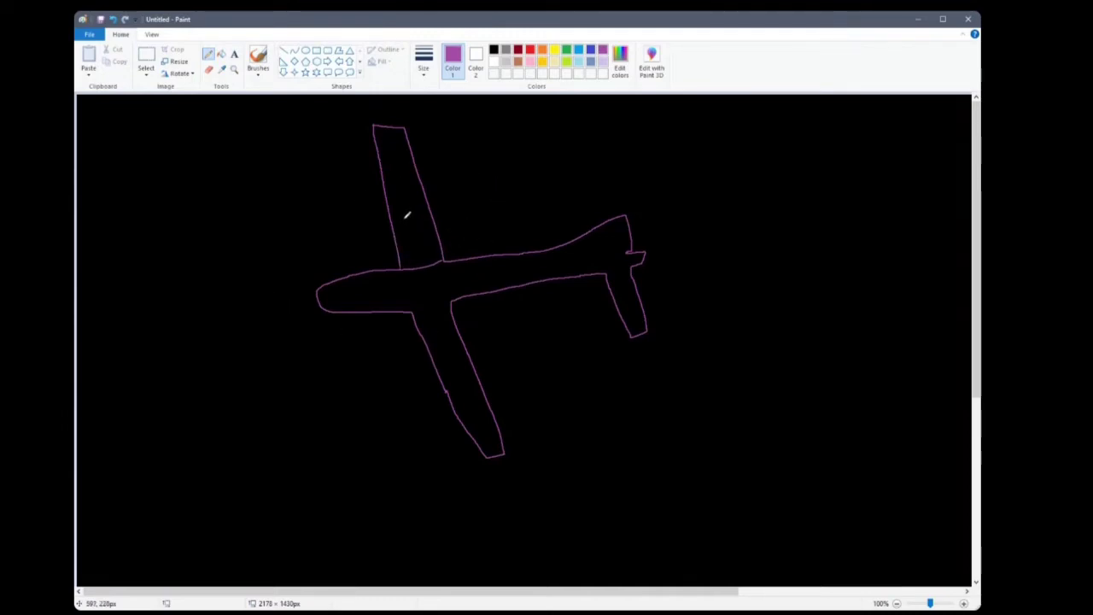
{"action": "mouse_move", "coordinate": [405, 215]}
{"action": "left_mouse_down"}
{"action": "mouse_move", "coordinate": [375, 228]}
{"action": "mouse_move", "coordinate": [409, 218]}
{"action": "left_mouse_up"}
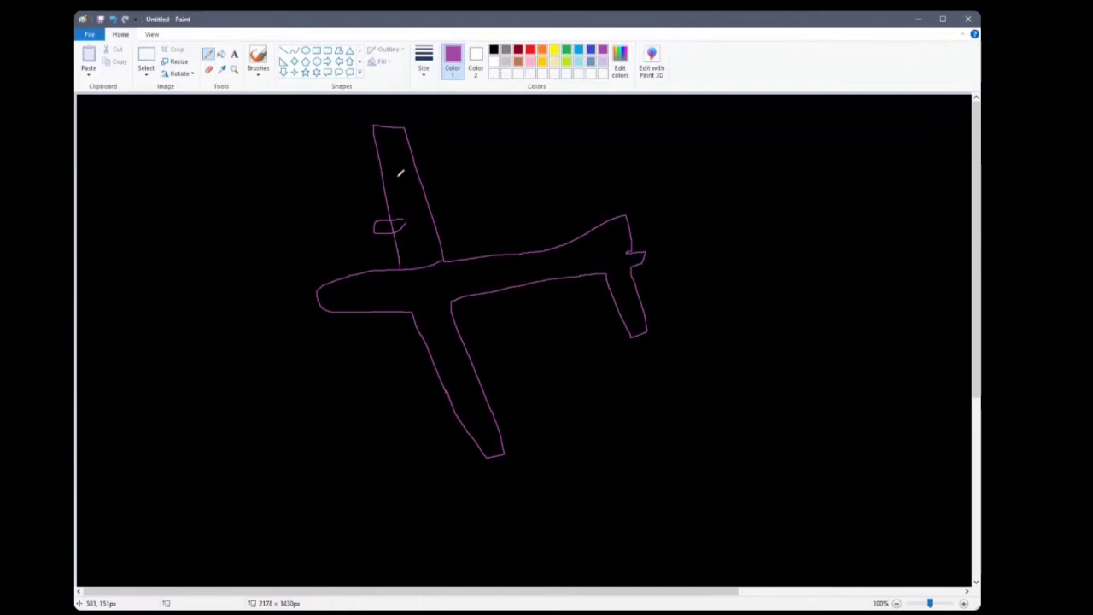
- Add an outer engine nacelle to the purple aircraft's upper wing and two nacelles along the lower wing's leading edge
{"action": "mouse_move", "coordinate": [385, 181]}
{"action": "left_mouse_down"}
{"action": "mouse_move", "coordinate": [358, 182]}
{"action": "mouse_move", "coordinate": [390, 183]}
{"action": "left_mouse_up"}
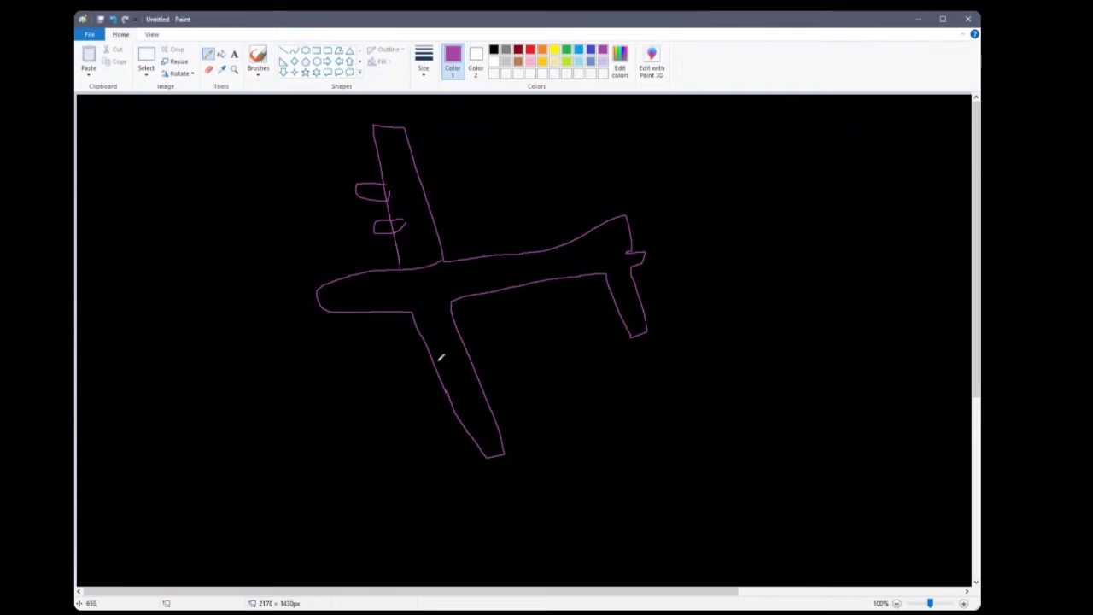
{"action": "mouse_move", "coordinate": [429, 332]}
{"action": "left_mouse_down"}
{"action": "mouse_move", "coordinate": [415, 347]}
{"action": "mouse_move", "coordinate": [435, 336]}
{"action": "left_mouse_up"}
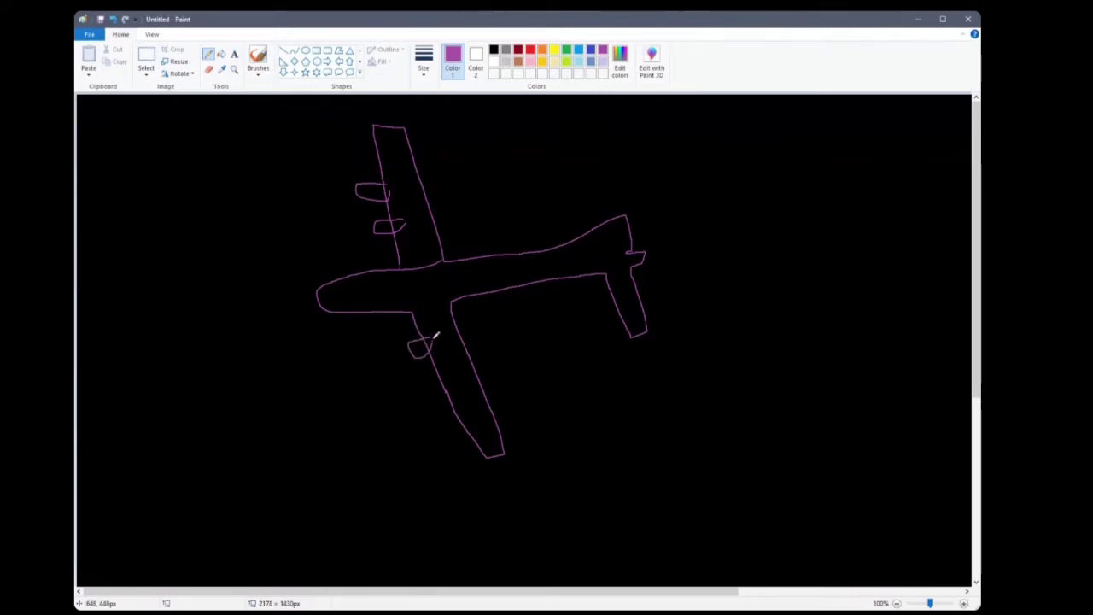
{"action": "mouse_move", "coordinate": [447, 373]}
{"action": "left_mouse_down"}
{"action": "mouse_move", "coordinate": [422, 376]}
{"action": "mouse_move", "coordinate": [434, 401]}
{"action": "mouse_move", "coordinate": [451, 378]}
{"action": "left_mouse_up"}
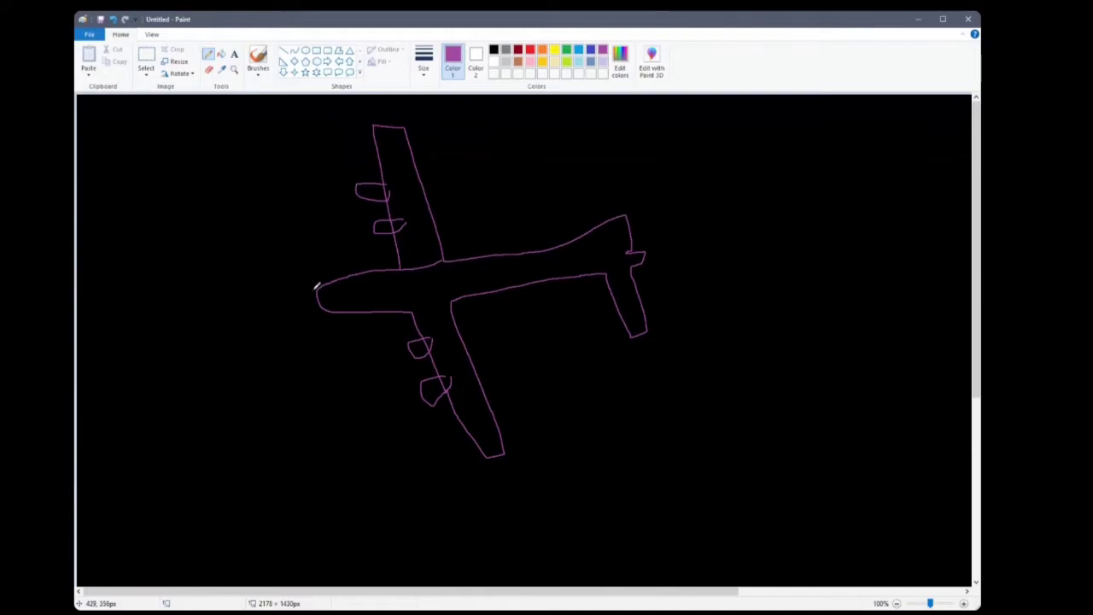
- Outline a small cap on the purple aircraft's nose and add the upper half of its tailplane
{"action": "mouse_move", "coordinate": [316, 287]}
{"action": "left_mouse_down"}
{"action": "mouse_move", "coordinate": [319, 305]}
{"action": "mouse_move", "coordinate": [310, 299]}
{"action": "left_mouse_up"}
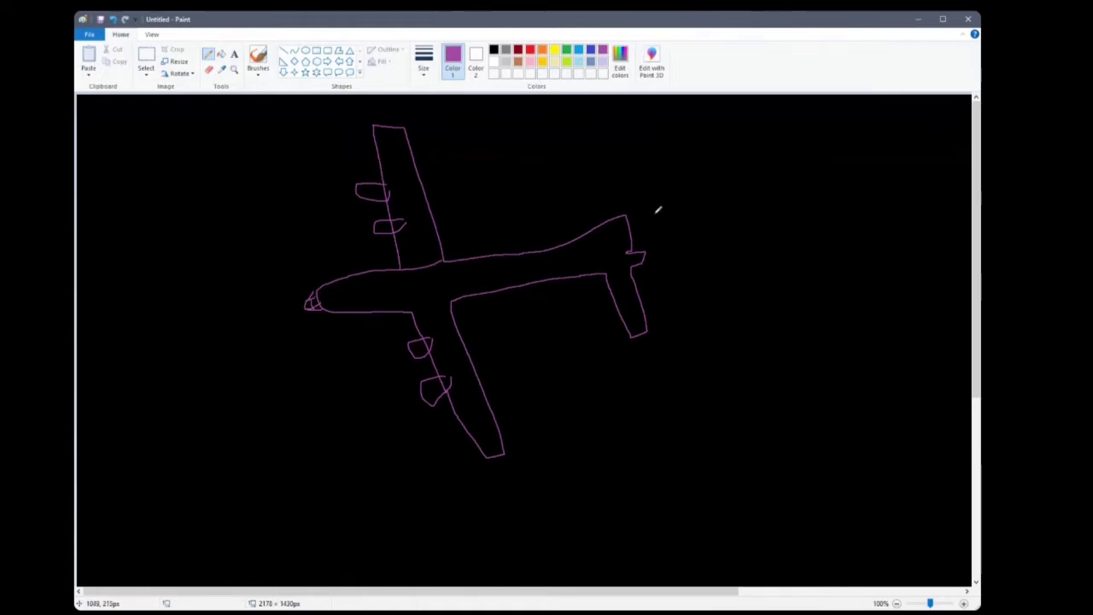
{"action": "mouse_move", "coordinate": [588, 229]}
{"action": "left_mouse_down"}
{"action": "mouse_move", "coordinate": [596, 188]}
{"action": "mouse_move", "coordinate": [607, 184]}
{"action": "mouse_move", "coordinate": [616, 217]}
{"action": "left_mouse_up"}
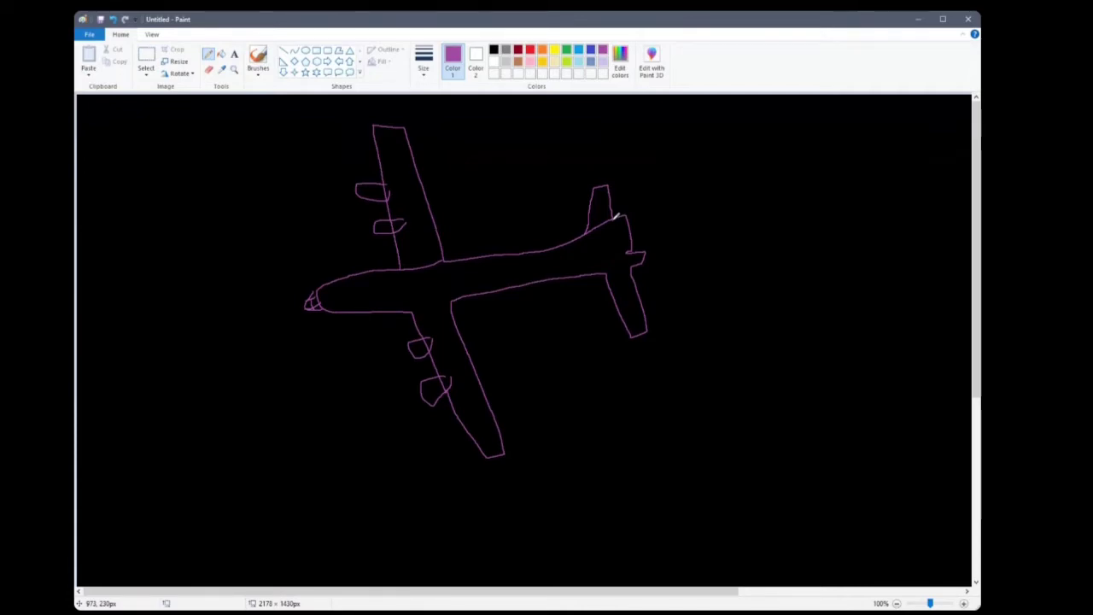
{"action": "left_click_drag", "start_coordinate": [615, 216], "coordinate": [579, 246]}
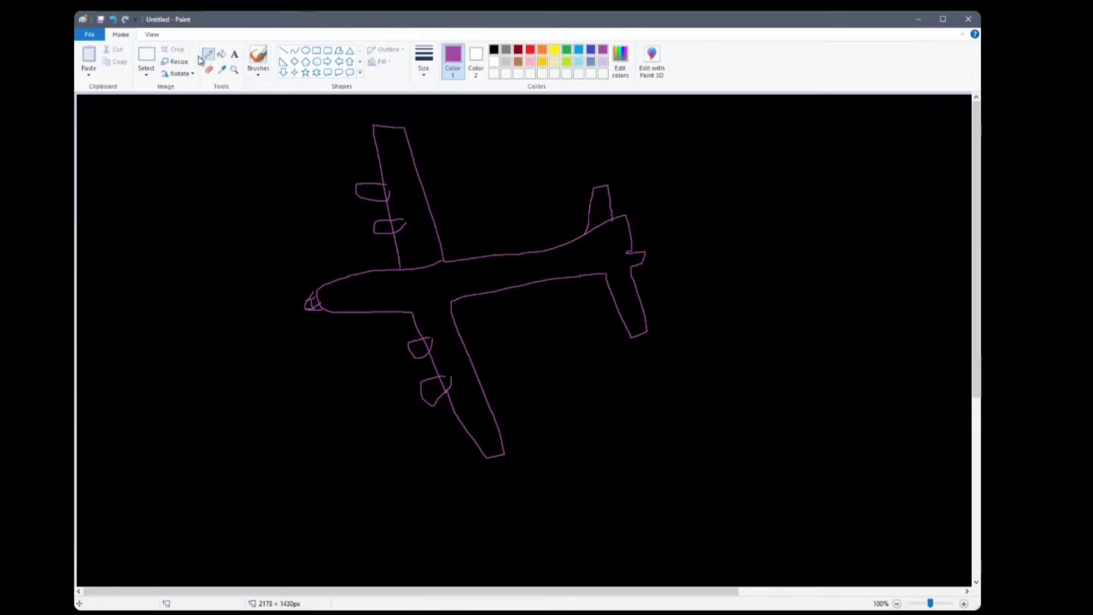
{"action": "left_click", "coordinate": [146, 56]}
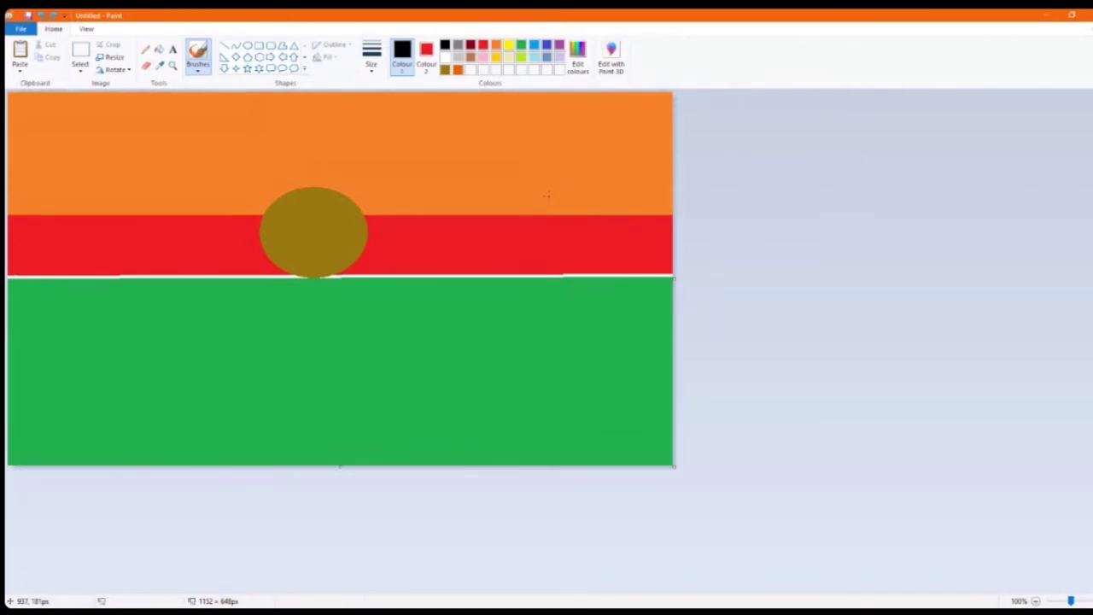
- Brush a long curved wing outline in black across the sunset scene, with rounded tips and an extra line along its lower half
{"action": "mouse_move", "coordinate": [548, 196]}
{"action": "left_mouse_down"}
{"action": "mouse_move", "coordinate": [476, 253]}
{"action": "mouse_move", "coordinate": [386, 300]}
{"action": "mouse_move", "coordinate": [136, 342]}
{"action": "left_mouse_up"}
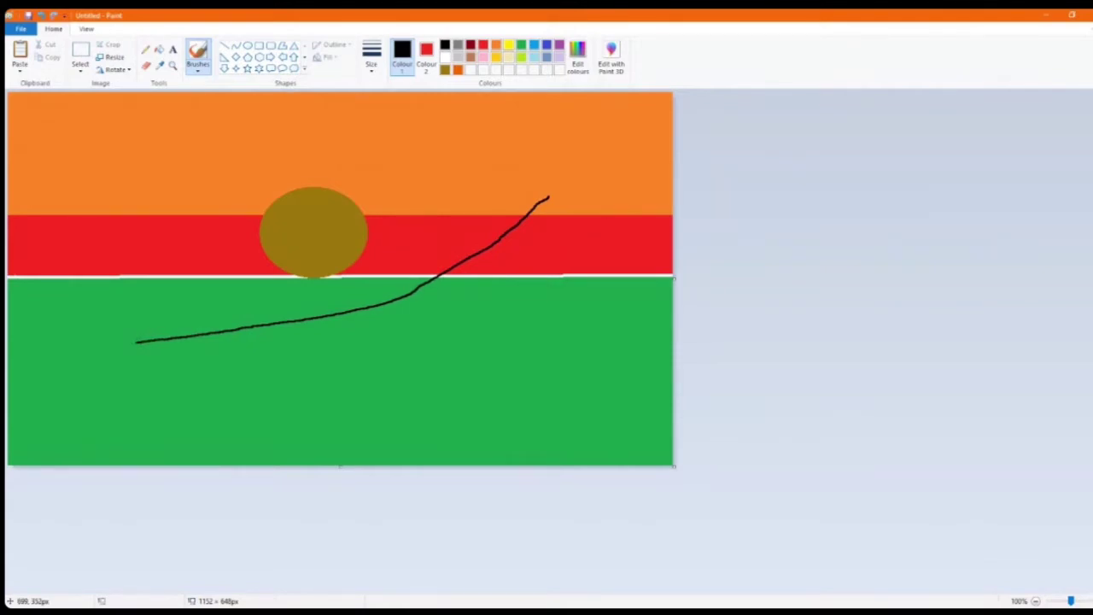
{"action": "mouse_move", "coordinate": [412, 294]}
{"action": "left_mouse_down"}
{"action": "mouse_move", "coordinate": [625, 157]}
{"action": "mouse_move", "coordinate": [649, 159]}
{"action": "mouse_move", "coordinate": [610, 221]}
{"action": "mouse_move", "coordinate": [525, 290]}
{"action": "mouse_move", "coordinate": [427, 345]}
{"action": "mouse_move", "coordinate": [298, 363]}
{"action": "mouse_move", "coordinate": [139, 342]}
{"action": "left_mouse_up"}
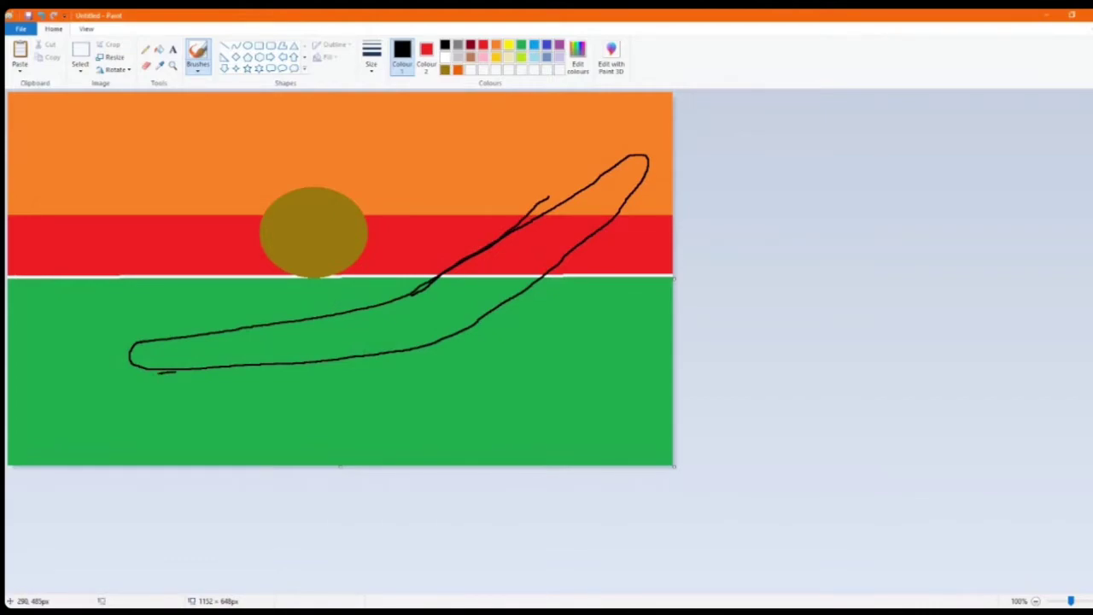
{"action": "left_click_drag", "start_coordinate": [175, 372], "coordinate": [344, 337]}
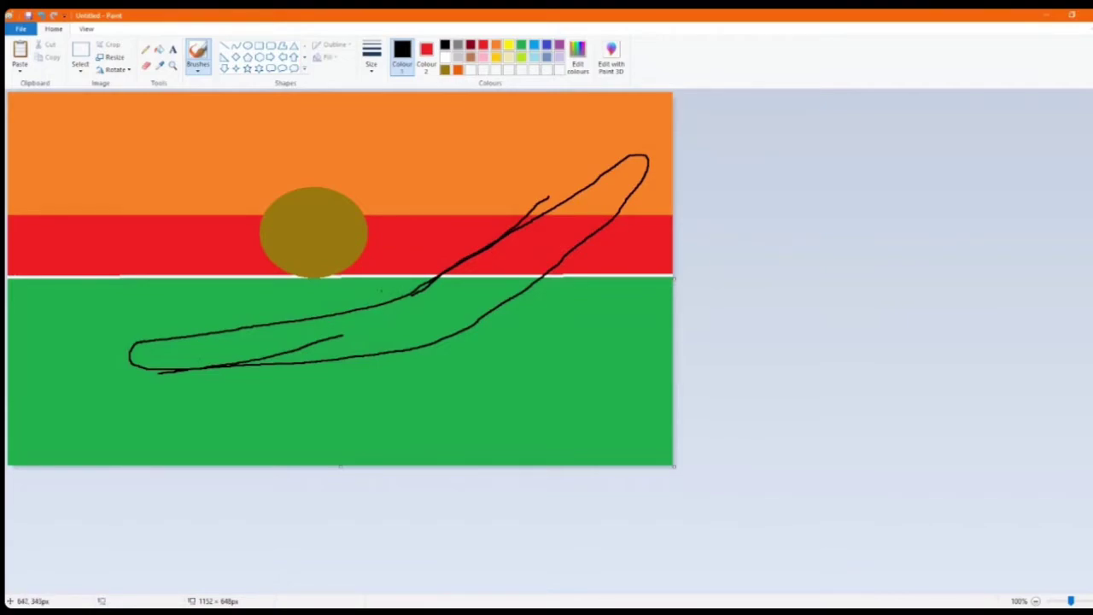
- Brush a slim fuselage crossing the wing, with a rounded nose and a fin and two tailplane halves at the tail end
{"action": "mouse_move", "coordinate": [409, 288]}
{"action": "left_mouse_down"}
{"action": "mouse_move", "coordinate": [345, 285]}
{"action": "mouse_move", "coordinate": [344, 309]}
{"action": "mouse_move", "coordinate": [547, 369]}
{"action": "left_mouse_up"}
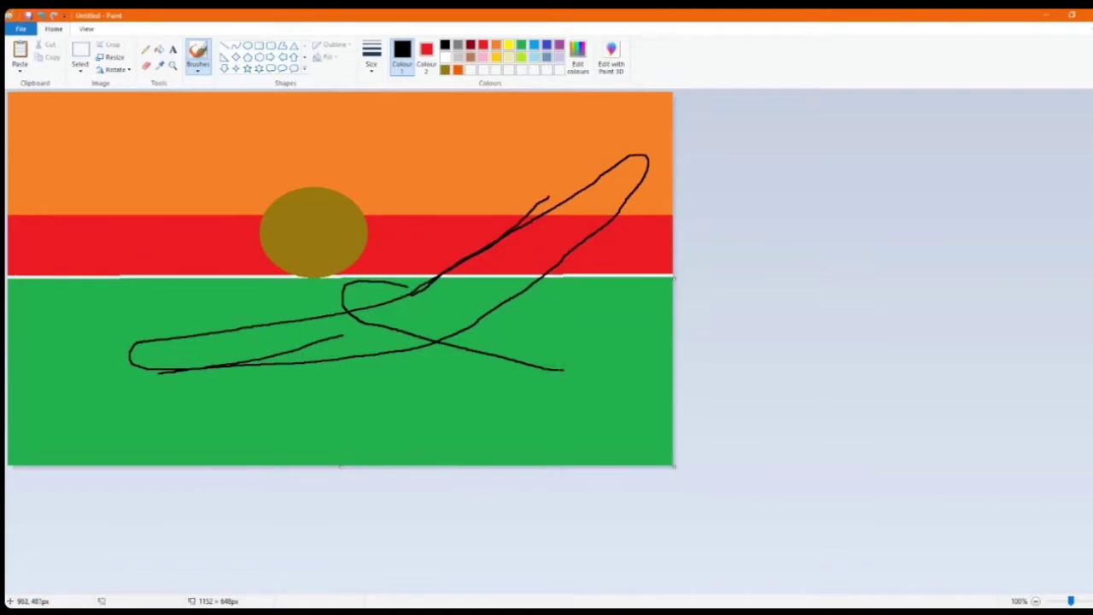
{"action": "left_click_drag", "start_coordinate": [558, 351], "coordinate": [470, 325]}
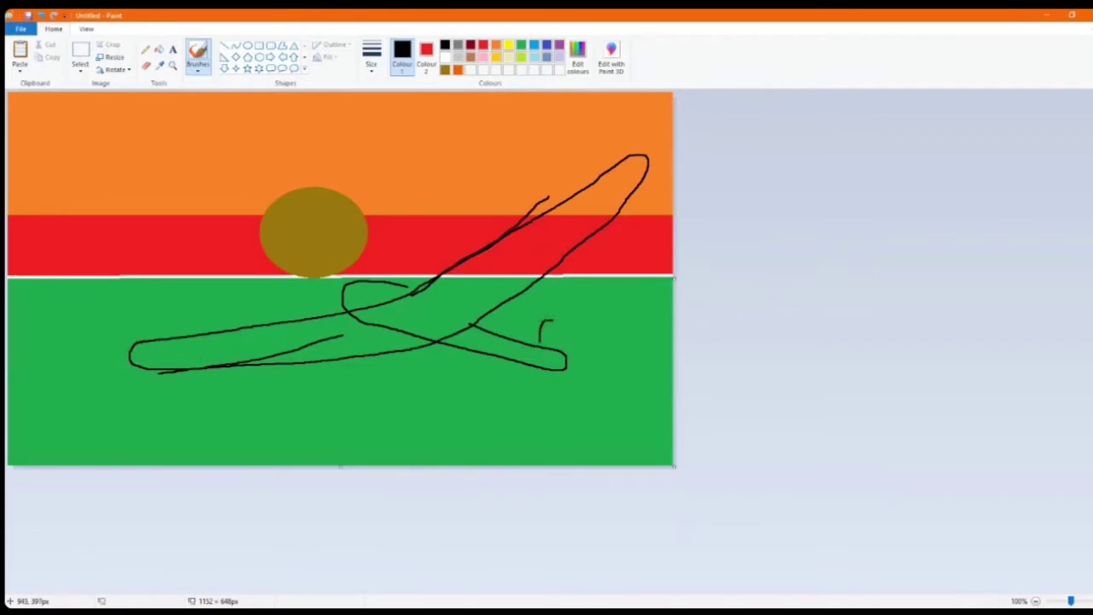
{"action": "mouse_move", "coordinate": [552, 323]}
{"action": "left_mouse_down"}
{"action": "mouse_move", "coordinate": [563, 343]}
{"action": "mouse_move", "coordinate": [592, 331]}
{"action": "mouse_move", "coordinate": [569, 358]}
{"action": "mouse_move", "coordinate": [515, 380]}
{"action": "mouse_move", "coordinate": [559, 374]}
{"action": "left_mouse_up"}
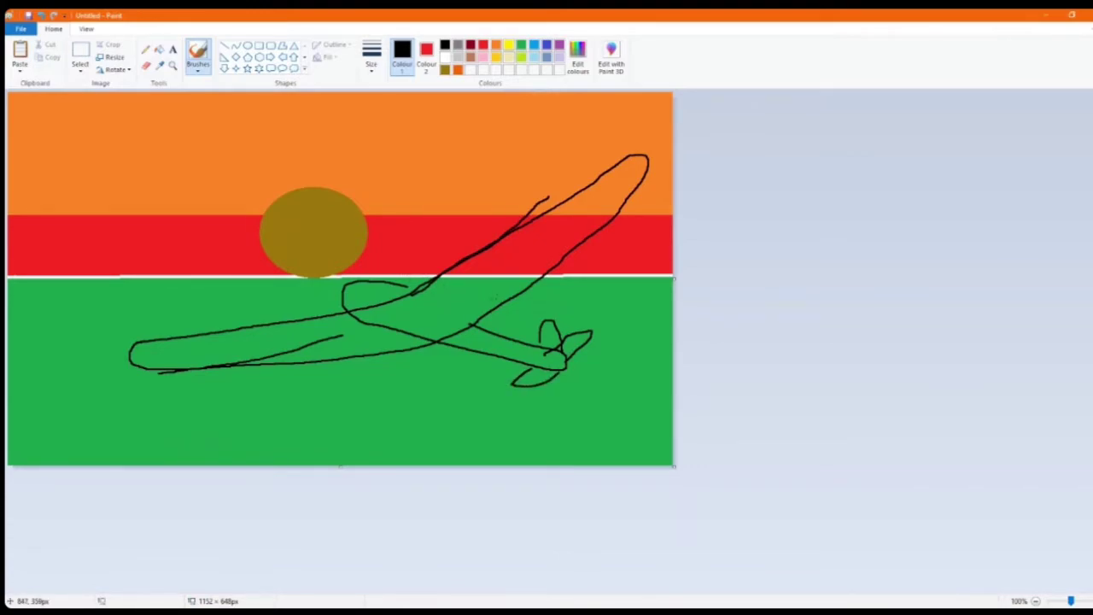
- Add an engine nacelle with a round hub on the upper wing and ring it with a dashed propeller circle
{"action": "mouse_move", "coordinate": [495, 302]}
{"action": "left_mouse_down"}
{"action": "mouse_move", "coordinate": [440, 281]}
{"action": "mouse_move", "coordinate": [478, 314]}
{"action": "mouse_move", "coordinate": [512, 327]}
{"action": "mouse_move", "coordinate": [523, 318]}
{"action": "mouse_move", "coordinate": [494, 301]}
{"action": "left_mouse_up"}
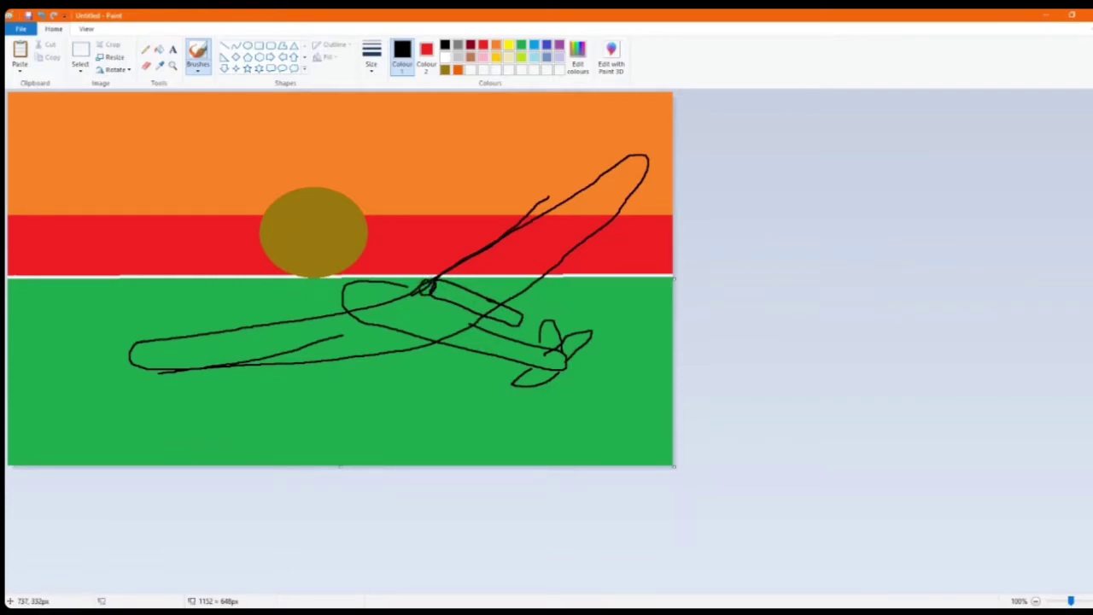
{"action": "mouse_move", "coordinate": [420, 276]}
{"action": "left_mouse_down"}
{"action": "mouse_move", "coordinate": [420, 233]}
{"action": "mouse_move", "coordinate": [384, 277]}
{"action": "left_mouse_up"}
{"action": "left_click_drag", "start_coordinate": [449, 236], "coordinate": [455, 246]}
{"action": "left_click_drag", "start_coordinate": [422, 225], "coordinate": [409, 228]}
- Add a matching engine nacelle on the lower wing with a hub and a dashed propeller circle
{"action": "mouse_move", "coordinate": [408, 350]}
{"action": "left_mouse_down"}
{"action": "mouse_move", "coordinate": [334, 314]}
{"action": "mouse_move", "coordinate": [327, 336]}
{"action": "mouse_move", "coordinate": [401, 367]}
{"action": "mouse_move", "coordinate": [419, 355]}
{"action": "left_mouse_up"}
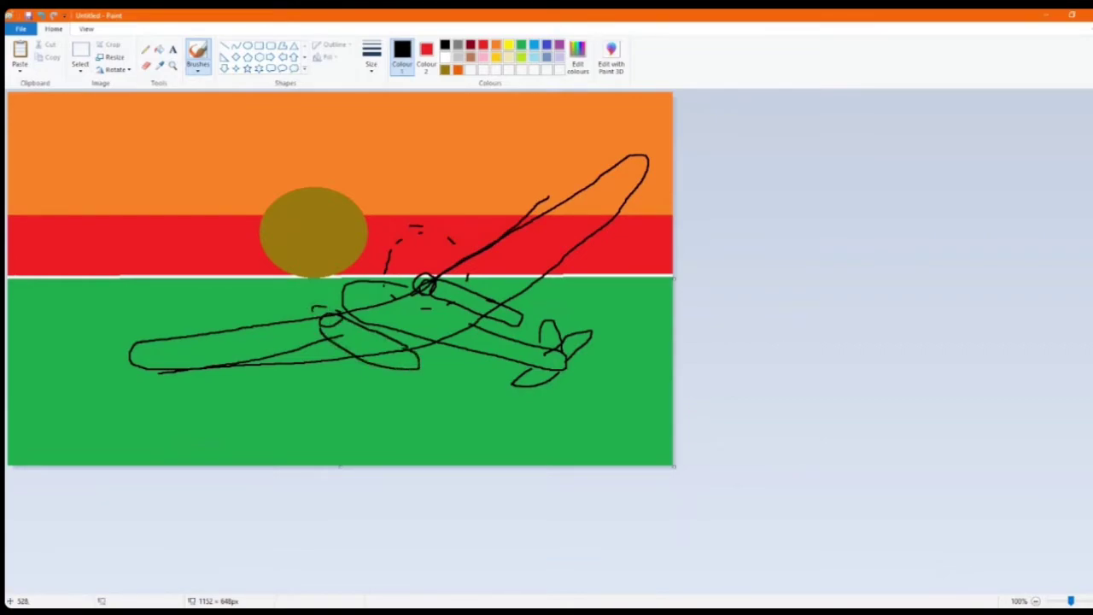
{"action": "left_click_drag", "start_coordinate": [312, 311], "coordinate": [326, 321]}
{"action": "mouse_move", "coordinate": [318, 271]}
{"action": "left_mouse_down"}
{"action": "mouse_move", "coordinate": [290, 289]}
{"action": "mouse_move", "coordinate": [297, 340]}
{"action": "left_mouse_up"}
{"action": "left_click_drag", "start_coordinate": [305, 273], "coordinate": [314, 268]}
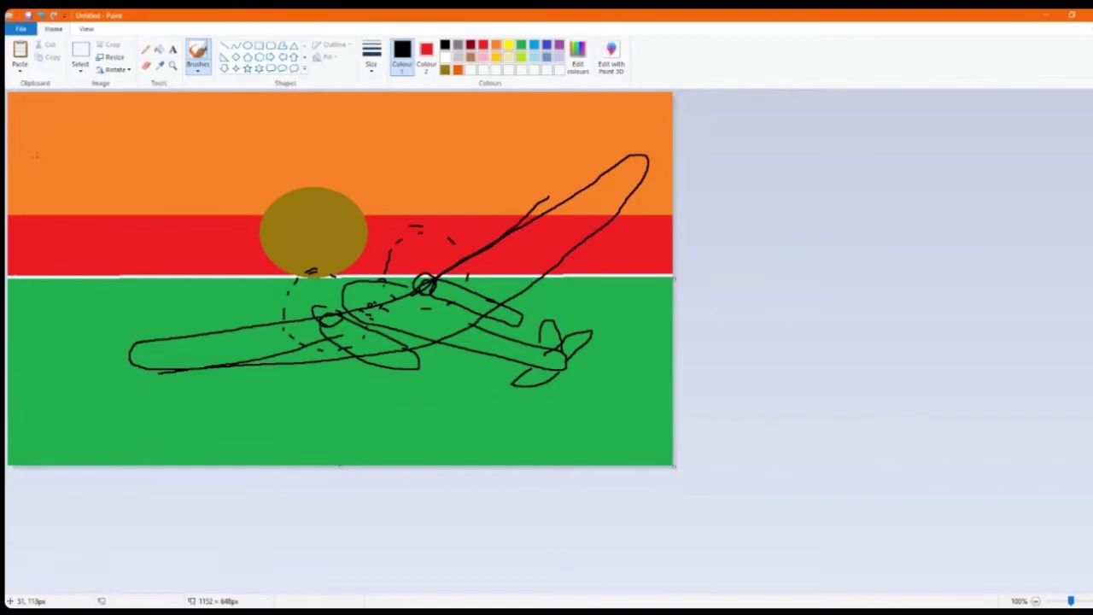
{"action": "key", "text": "ctrl+a"}
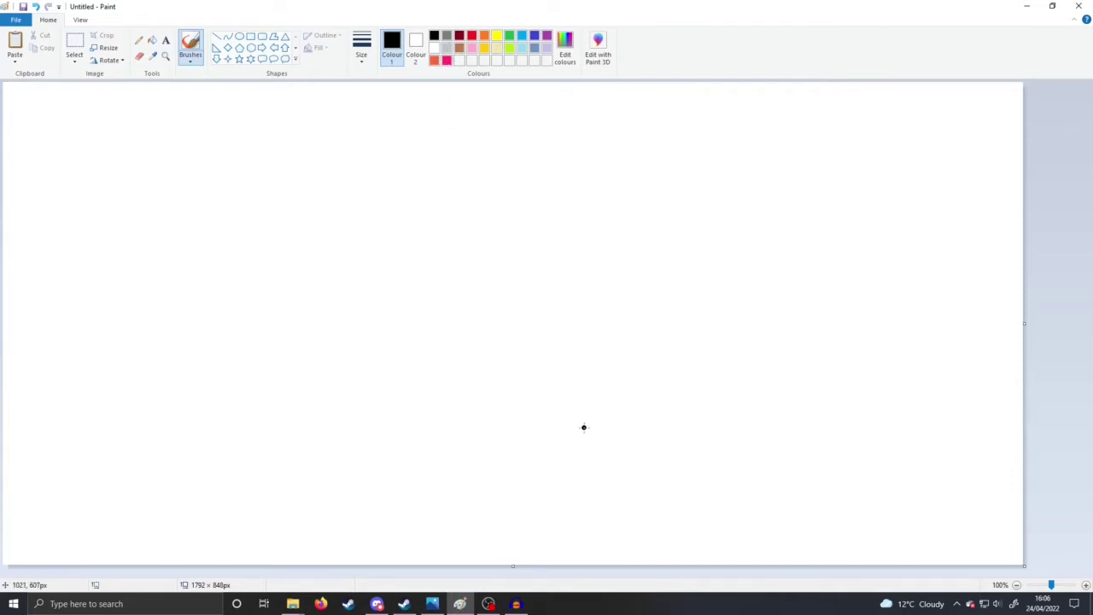
- Brush the rounded nose and underside of a new aircraft in thick black on the white canvas, plus a small arch above it
{"action": "mouse_move", "coordinate": [588, 431]}
{"action": "left_mouse_down"}
{"action": "mouse_move", "coordinate": [652, 452]}
{"action": "mouse_move", "coordinate": [732, 456]}
{"action": "mouse_move", "coordinate": [757, 436]}
{"action": "mouse_move", "coordinate": [774, 385]}
{"action": "left_mouse_up"}
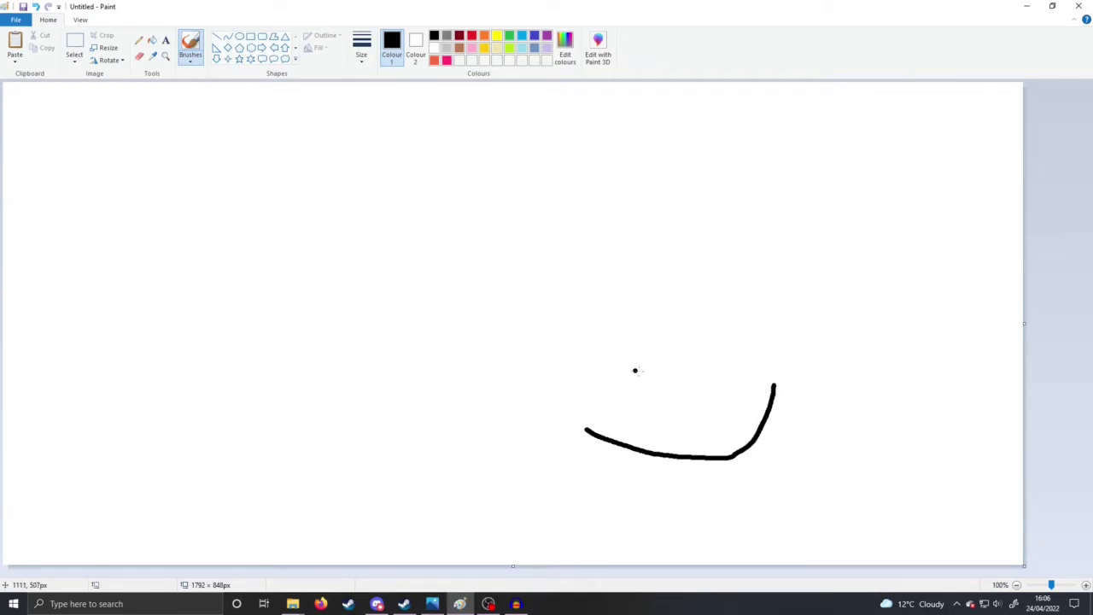
{"action": "mouse_move", "coordinate": [636, 370]}
{"action": "left_mouse_down"}
{"action": "mouse_move", "coordinate": [700, 388]}
{"action": "mouse_move", "coordinate": [758, 391]}
{"action": "mouse_move", "coordinate": [770, 380]}
{"action": "mouse_move", "coordinate": [747, 357]}
{"action": "mouse_move", "coordinate": [670, 326]}
{"action": "left_mouse_up"}
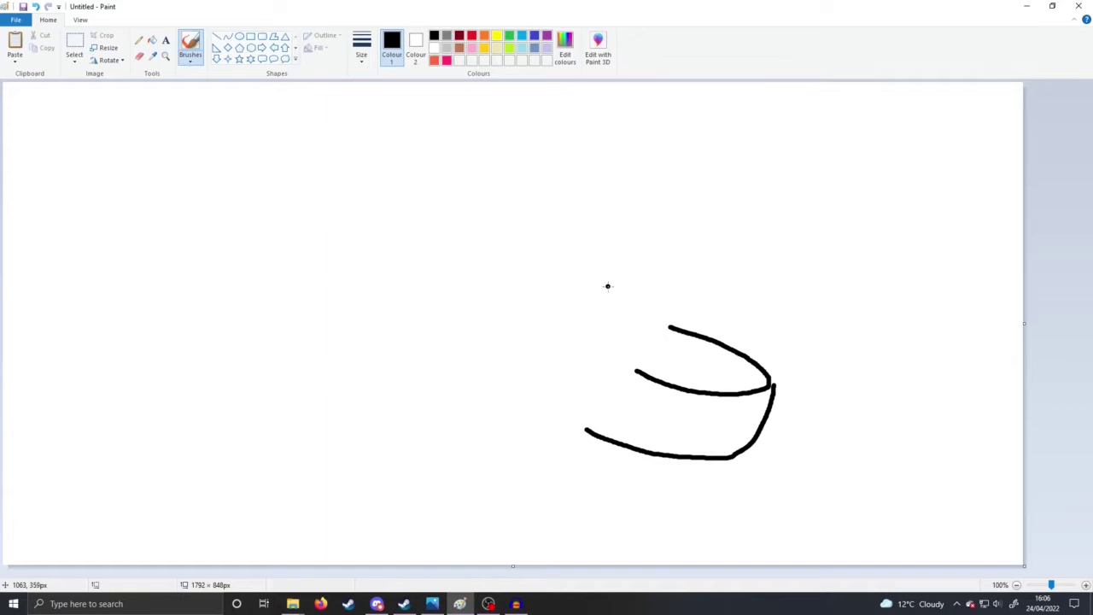
{"action": "mouse_move", "coordinate": [609, 287]}
{"action": "left_mouse_down"}
{"action": "mouse_move", "coordinate": [593, 253]}
{"action": "mouse_move", "coordinate": [585, 312]}
{"action": "mouse_move", "coordinate": [615, 359]}
{"action": "mouse_move", "coordinate": [642, 373]}
{"action": "left_mouse_up"}
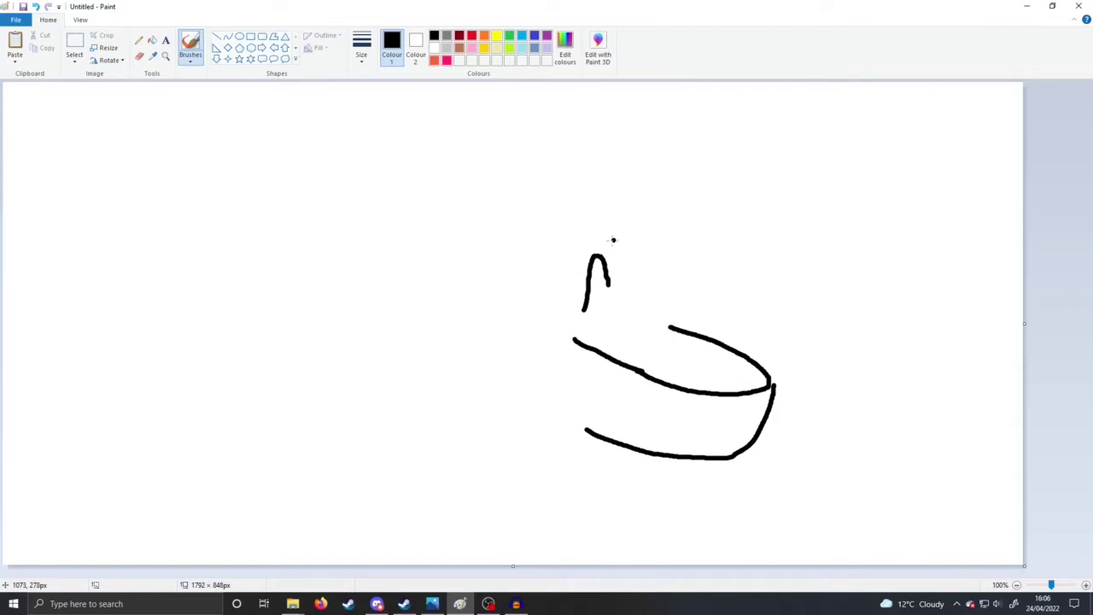
- Brush a long diagonal wing on both sides of the fuselage, with rounded tips
{"action": "left_click_drag", "start_coordinate": [606, 243], "coordinate": [874, 104]}
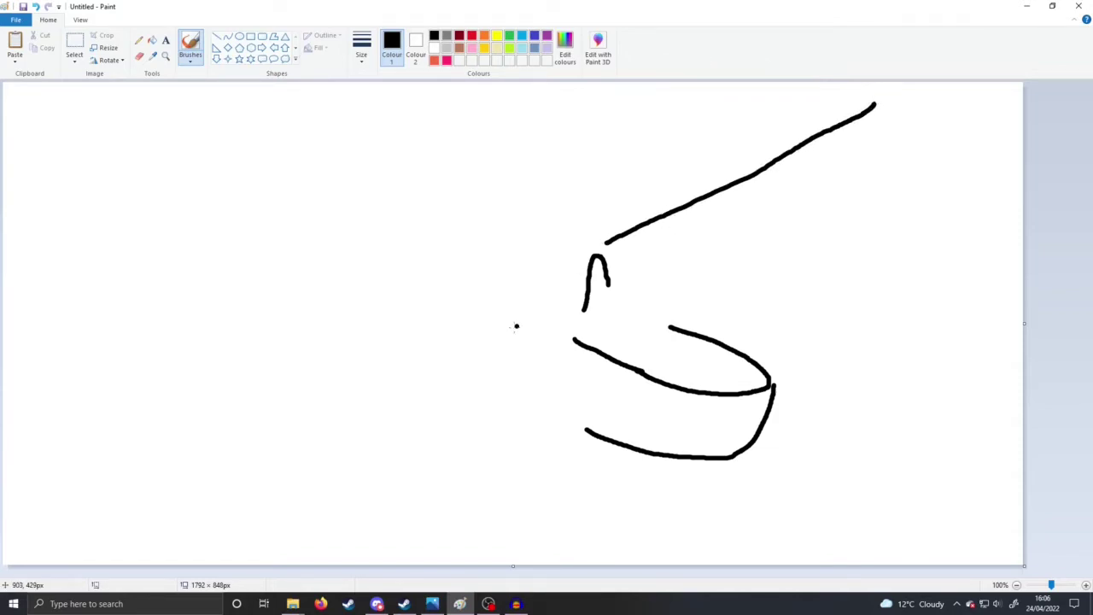
{"action": "mouse_move", "coordinate": [572, 271]}
{"action": "left_mouse_down"}
{"action": "mouse_move", "coordinate": [448, 329]}
{"action": "mouse_move", "coordinate": [194, 412]}
{"action": "mouse_move", "coordinate": [69, 421]}
{"action": "mouse_move", "coordinate": [65, 396]}
{"action": "mouse_move", "coordinate": [180, 340]}
{"action": "mouse_move", "coordinate": [495, 247]}
{"action": "left_mouse_up"}
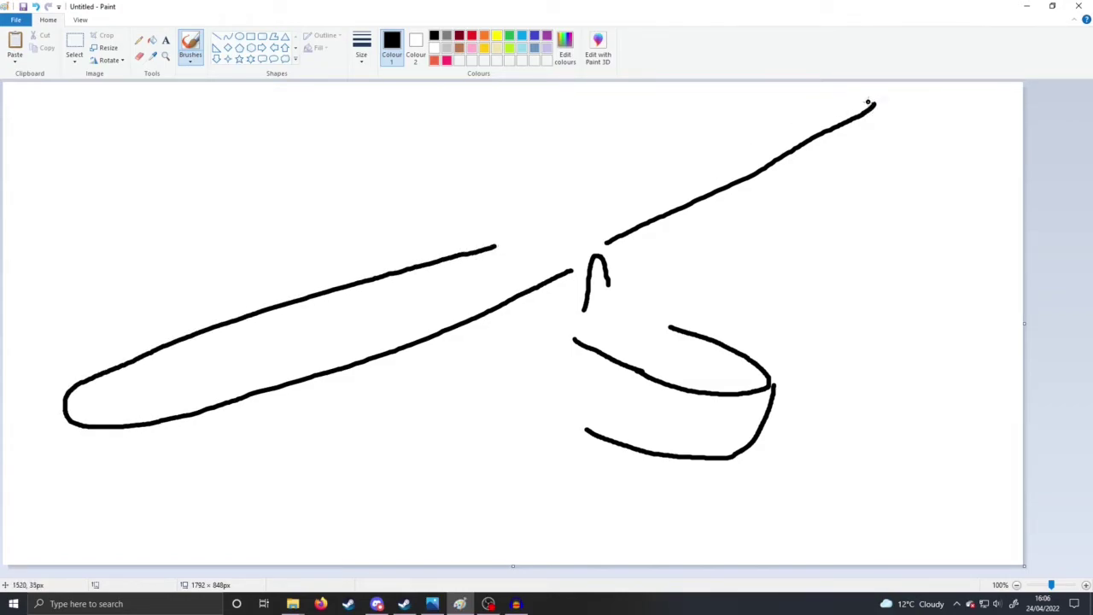
{"action": "mouse_move", "coordinate": [870, 102]}
{"action": "left_mouse_down"}
{"action": "mouse_move", "coordinate": [830, 96]}
{"action": "mouse_move", "coordinate": [735, 117]}
{"action": "mouse_move", "coordinate": [419, 255]}
{"action": "left_mouse_up"}
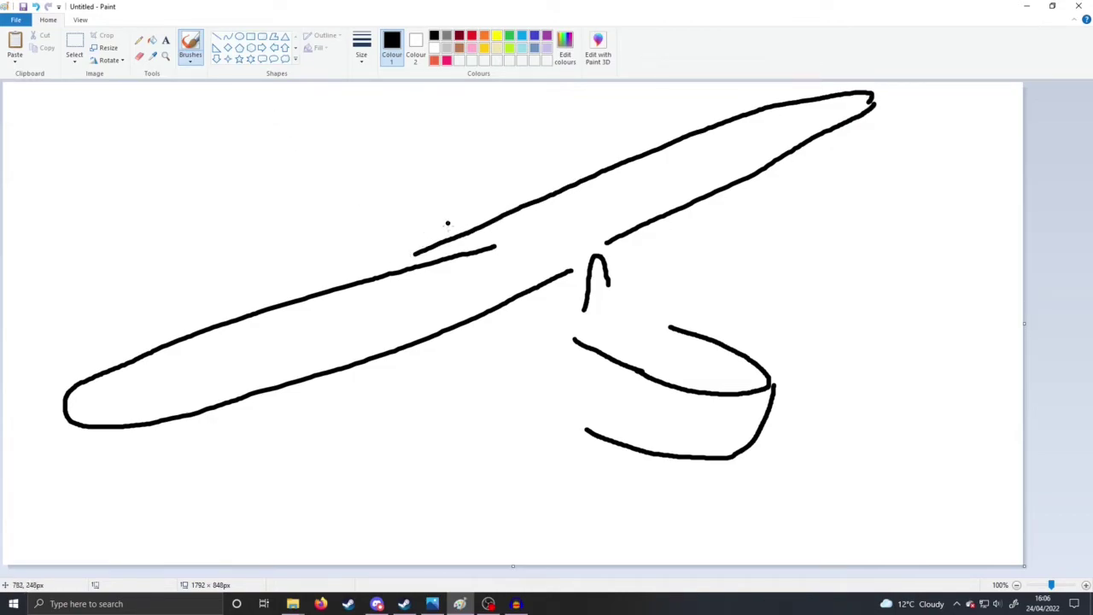
- Draw the rear fuselage behind the wing and finish it with a slanted tailplane and a rounded tail fin
{"action": "mouse_move", "coordinate": [432, 241]}
{"action": "left_mouse_down"}
{"action": "mouse_move", "coordinate": [286, 190]}
{"action": "mouse_move", "coordinate": [233, 197]}
{"action": "mouse_move", "coordinate": [379, 273]}
{"action": "left_mouse_up"}
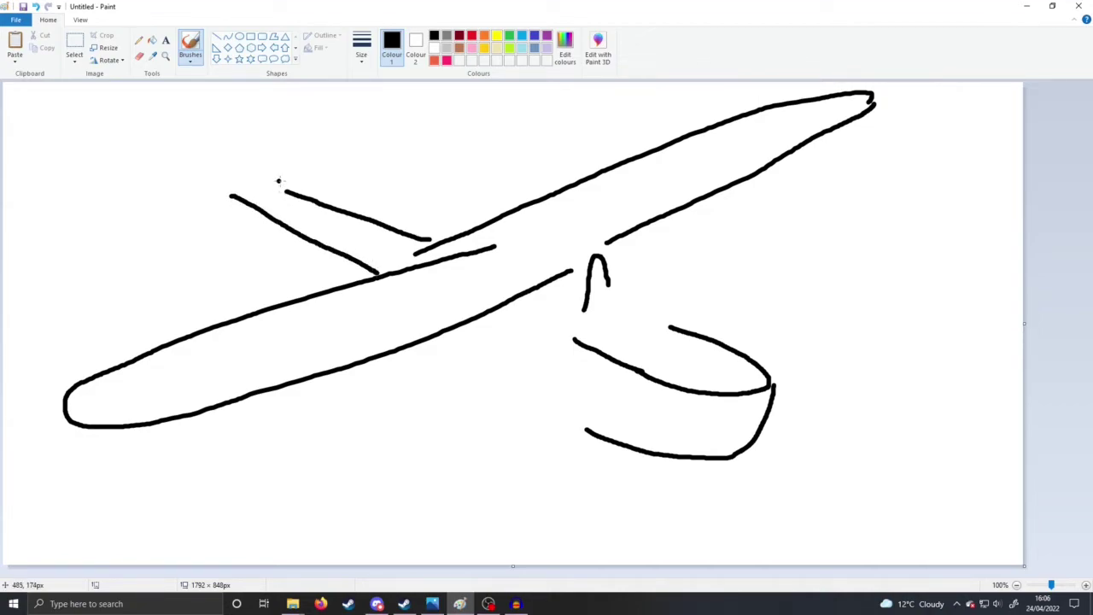
{"action": "left_click_drag", "start_coordinate": [253, 177], "coordinate": [124, 229]}
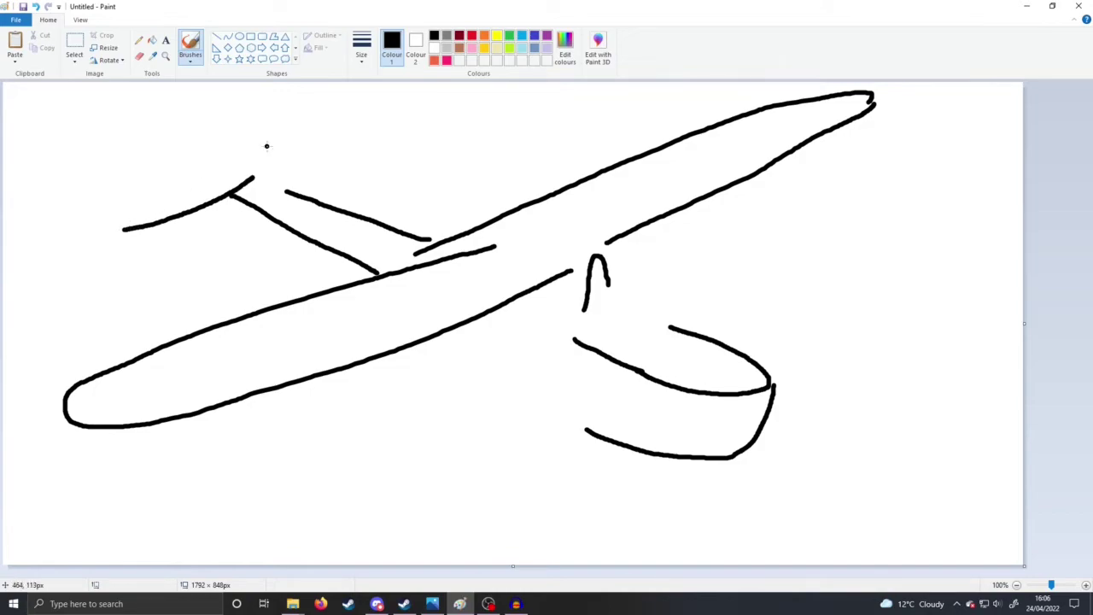
{"action": "mouse_move", "coordinate": [222, 198]}
{"action": "left_mouse_down"}
{"action": "mouse_move", "coordinate": [329, 154]}
{"action": "mouse_move", "coordinate": [293, 138]}
{"action": "mouse_move", "coordinate": [291, 150]}
{"action": "mouse_move", "coordinate": [291, 141]}
{"action": "mouse_move", "coordinate": [146, 189]}
{"action": "mouse_move", "coordinate": [190, 211]}
{"action": "left_mouse_up"}
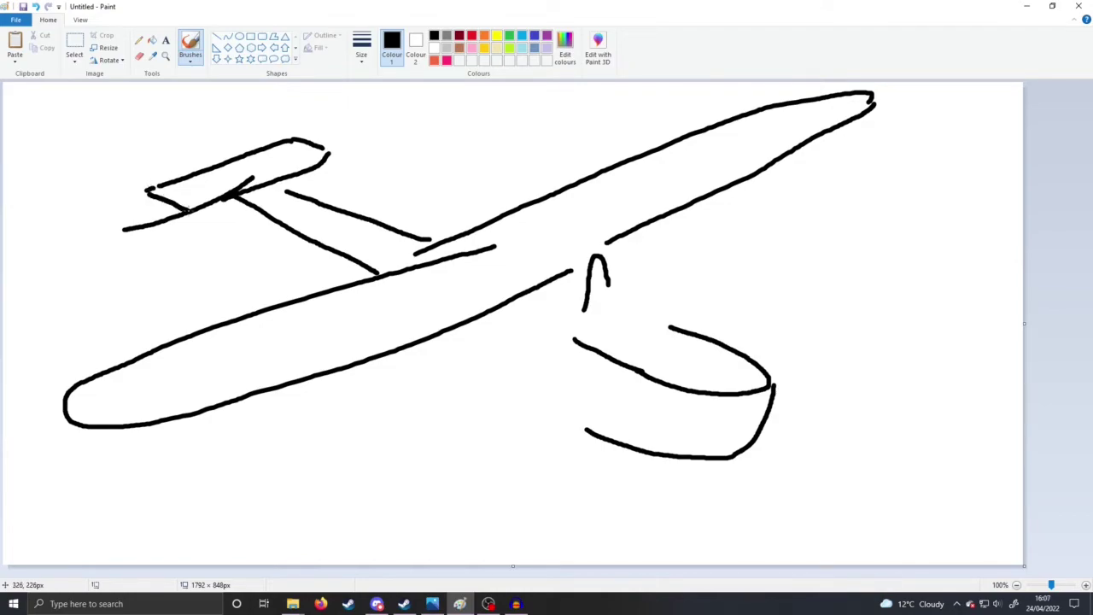
{"action": "mouse_move", "coordinate": [253, 150]}
{"action": "left_mouse_down"}
{"action": "mouse_move", "coordinate": [254, 95]}
{"action": "mouse_move", "coordinate": [199, 90]}
{"action": "mouse_move", "coordinate": [181, 111]}
{"action": "mouse_move", "coordinate": [180, 171]}
{"action": "left_mouse_up"}
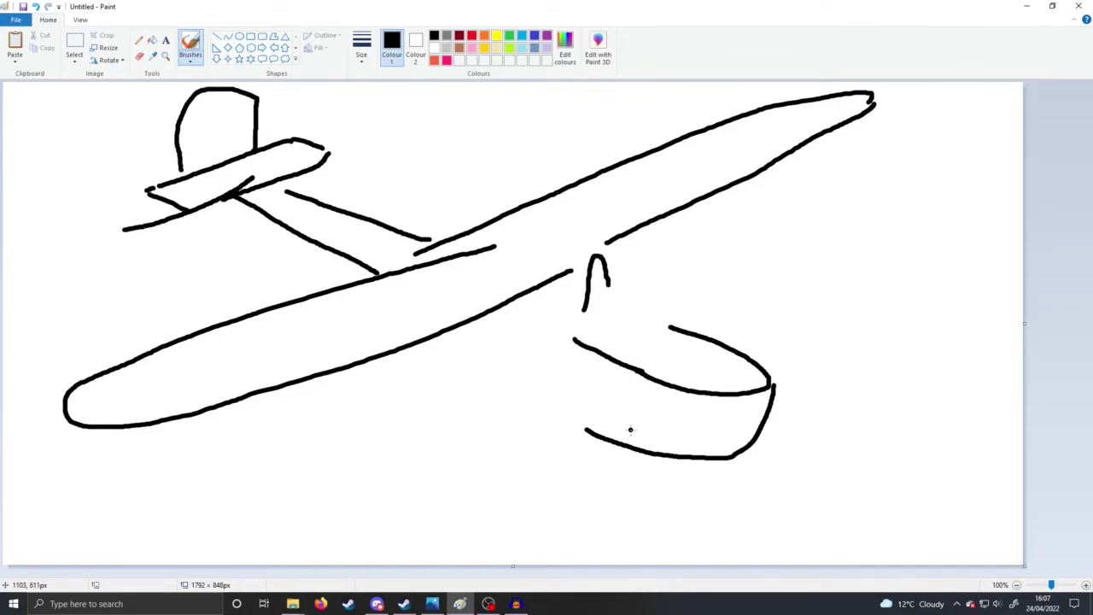
{"action": "key", "text": "ctrl+a"}
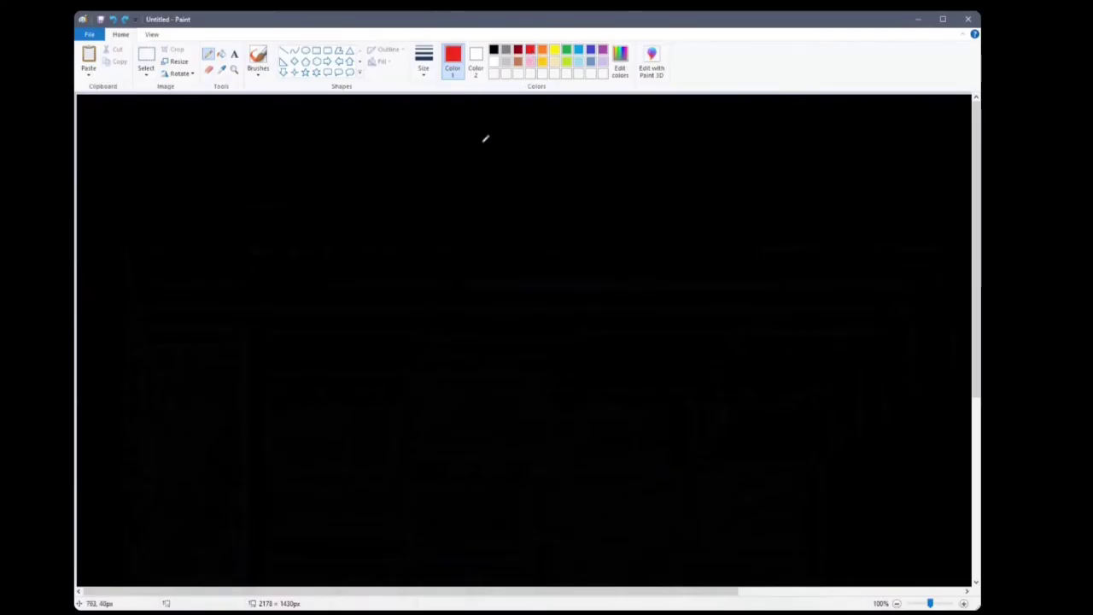
- Pencil a red curved fuselage with tail surfaces on the black canvas and add two round wheels on short struts beneath it
{"action": "mouse_move", "coordinate": [261, 293]}
{"action": "left_mouse_down"}
{"action": "mouse_move", "coordinate": [233, 263]}
{"action": "mouse_move", "coordinate": [212, 276]}
{"action": "mouse_move", "coordinate": [211, 313]}
{"action": "mouse_move", "coordinate": [230, 344]}
{"action": "mouse_move", "coordinate": [422, 336]}
{"action": "mouse_move", "coordinate": [541, 296]}
{"action": "mouse_move", "coordinate": [565, 254]}
{"action": "mouse_move", "coordinate": [564, 209]}
{"action": "mouse_move", "coordinate": [555, 199]}
{"action": "mouse_move", "coordinate": [495, 204]}
{"action": "mouse_move", "coordinate": [260, 289]}
{"action": "left_mouse_up"}
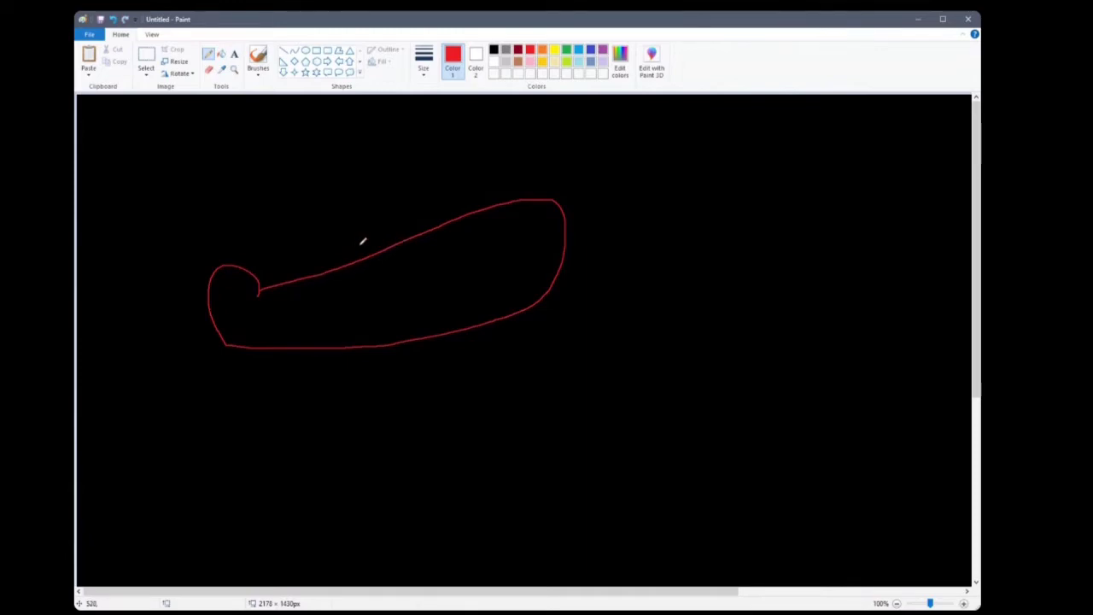
{"action": "mouse_move", "coordinate": [262, 291]}
{"action": "left_mouse_down"}
{"action": "mouse_move", "coordinate": [221, 289]}
{"action": "mouse_move", "coordinate": [211, 303]}
{"action": "mouse_move", "coordinate": [217, 311]}
{"action": "mouse_move", "coordinate": [259, 293]}
{"action": "left_mouse_up"}
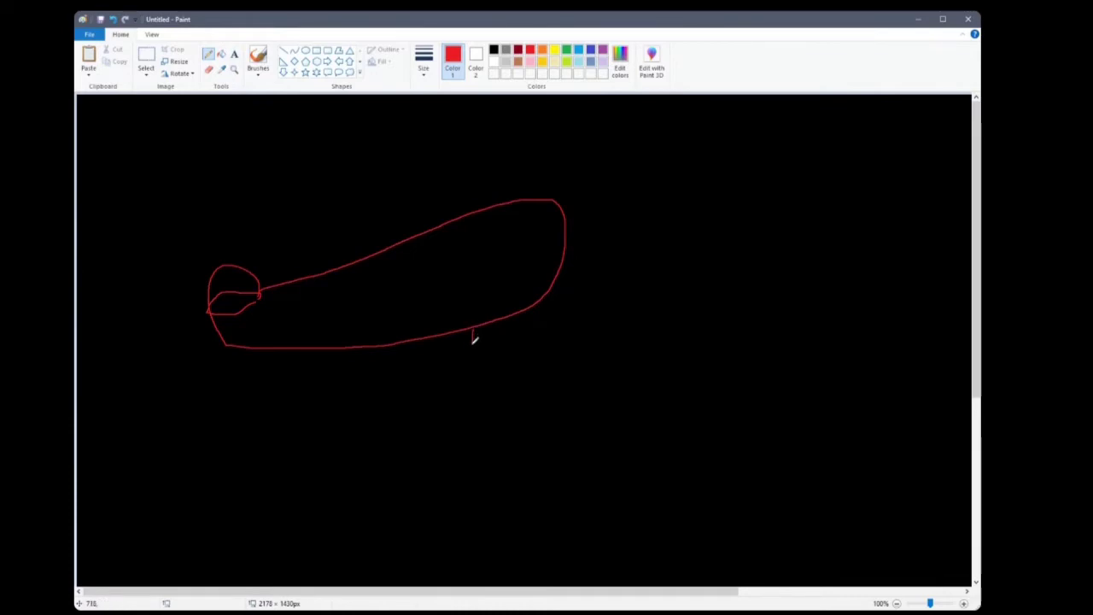
{"action": "mouse_move", "coordinate": [471, 336]}
{"action": "left_mouse_down"}
{"action": "mouse_move", "coordinate": [437, 368]}
{"action": "mouse_move", "coordinate": [458, 388]}
{"action": "mouse_move", "coordinate": [479, 387]}
{"action": "mouse_move", "coordinate": [492, 365]}
{"action": "mouse_move", "coordinate": [494, 350]}
{"action": "mouse_move", "coordinate": [469, 341]}
{"action": "mouse_move", "coordinate": [496, 362]}
{"action": "mouse_move", "coordinate": [516, 360]}
{"action": "mouse_move", "coordinate": [517, 336]}
{"action": "mouse_move", "coordinate": [547, 354]}
{"action": "mouse_move", "coordinate": [532, 380]}
{"action": "mouse_move", "coordinate": [494, 367]}
{"action": "left_mouse_up"}
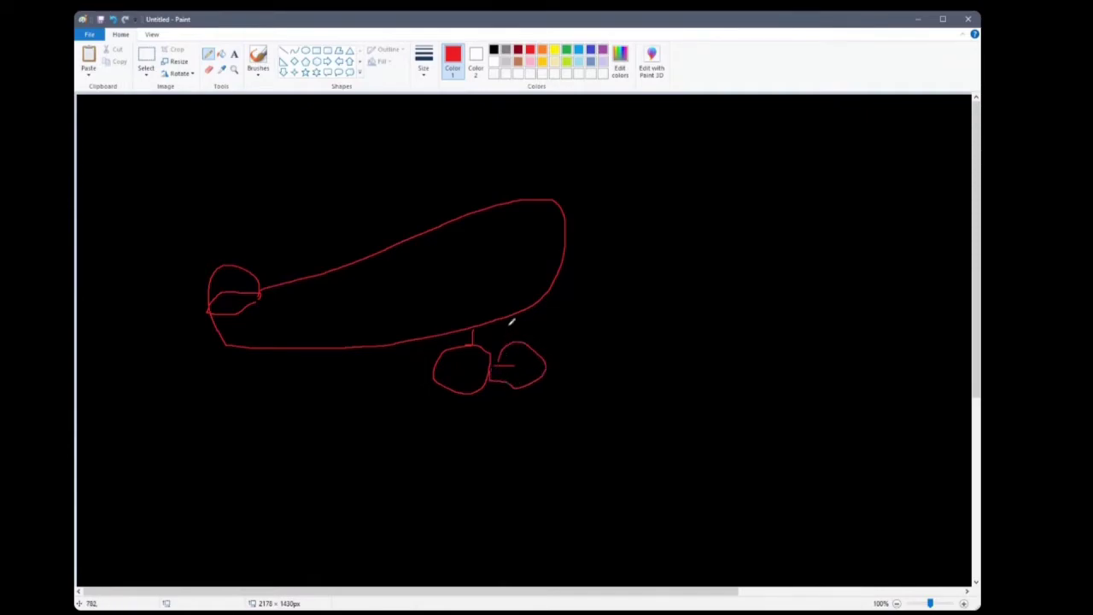
{"action": "left_click_drag", "start_coordinate": [510, 321], "coordinate": [512, 342]}
- Draw short upright wing struts along the upper edge of the red fuselage
{"action": "left_click_drag", "start_coordinate": [405, 275], "coordinate": [416, 210]}
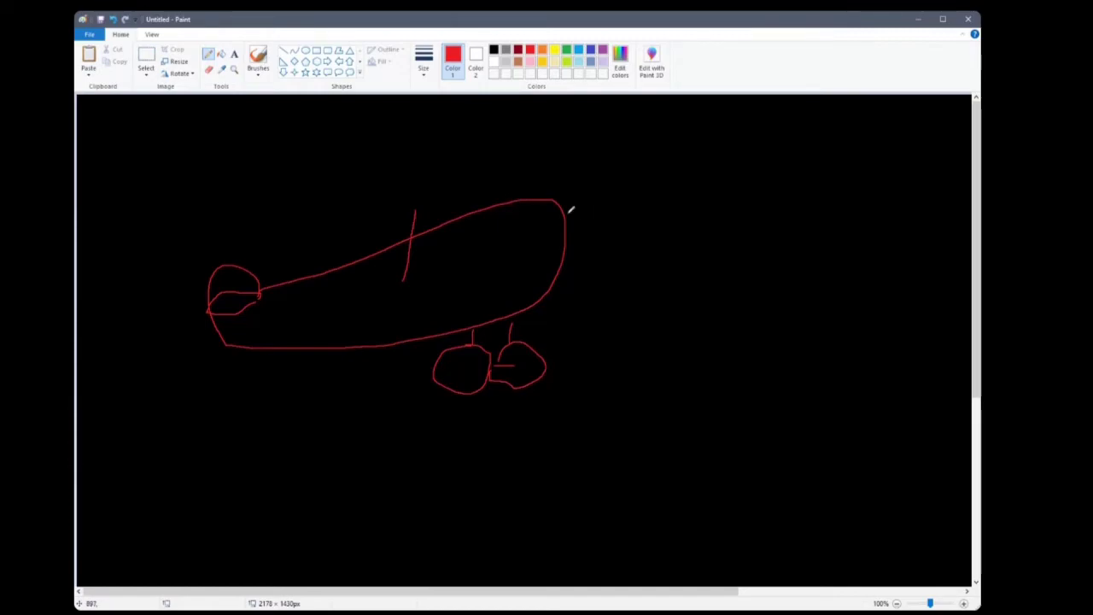
{"action": "left_click_drag", "start_coordinate": [563, 206], "coordinate": [566, 180]}
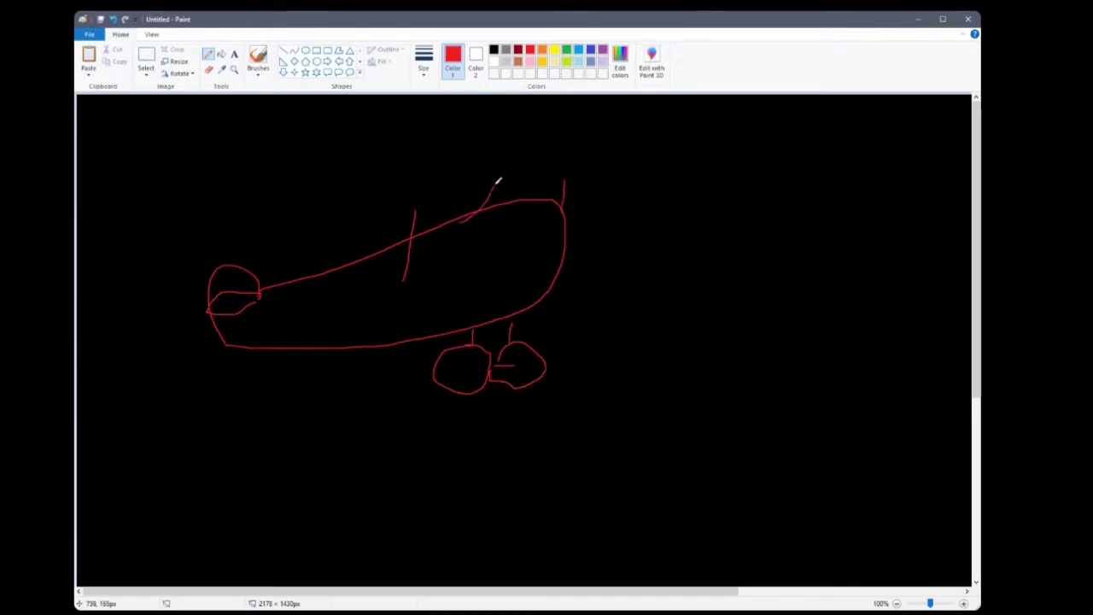